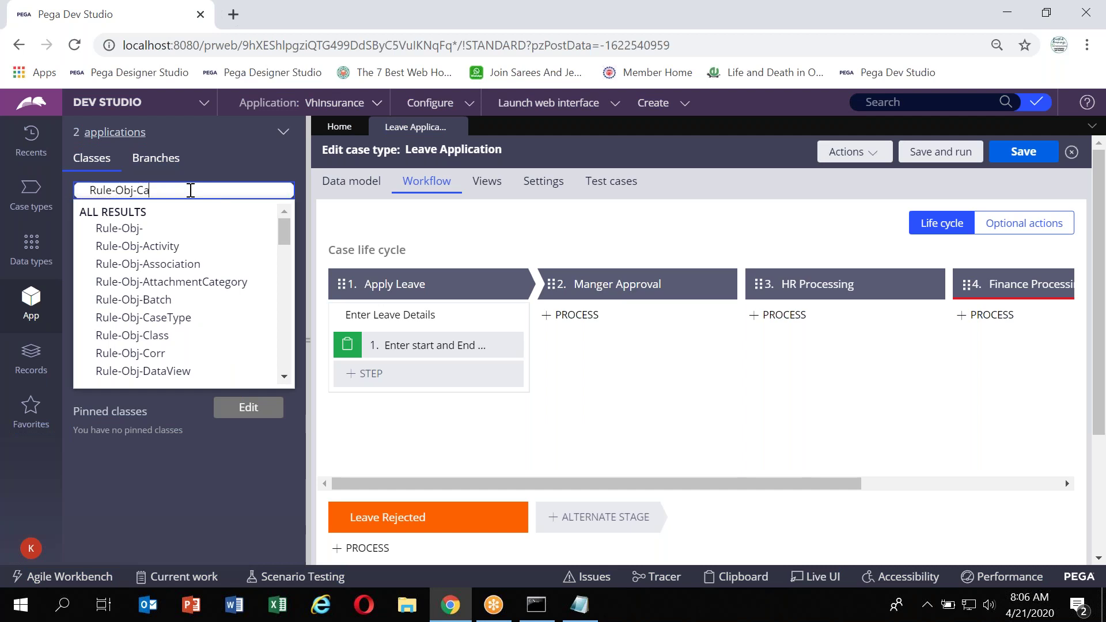
List the instances of the Rule-Obj-CaseType class and open the IBS-VhInsura-Work-LeaveApplication case type record.
left_click(176, 229)
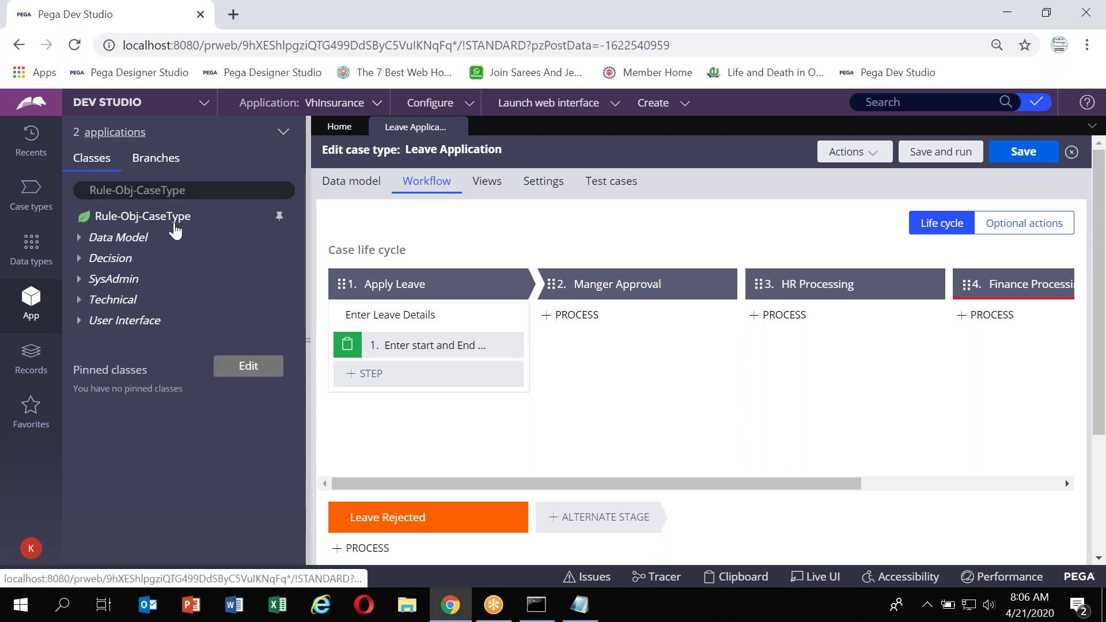
left_click(175, 228)
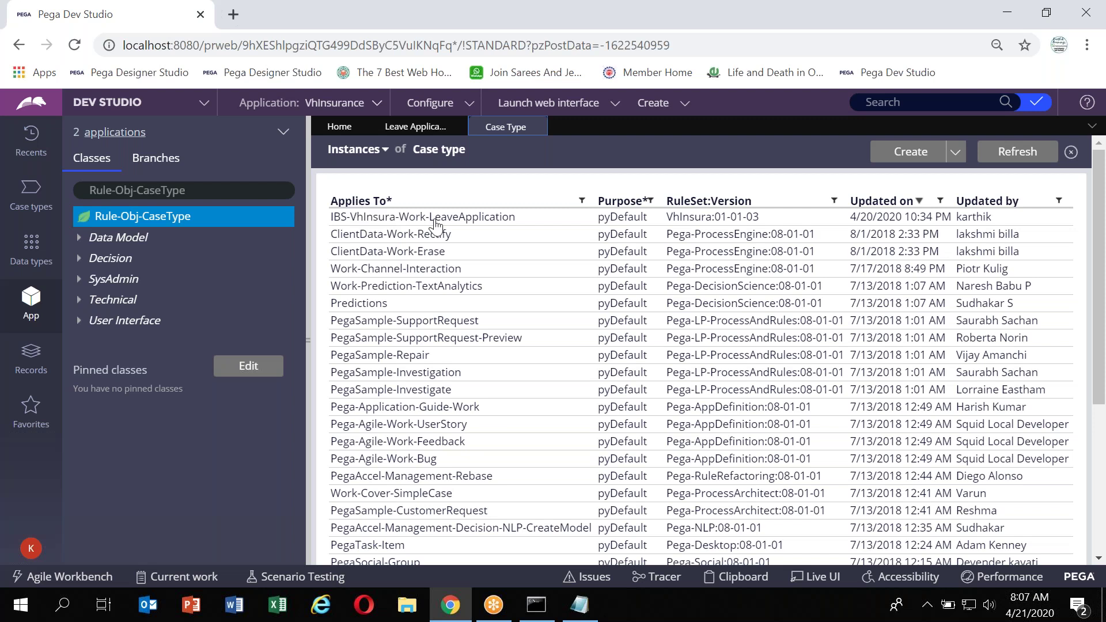
left_click(463, 219)
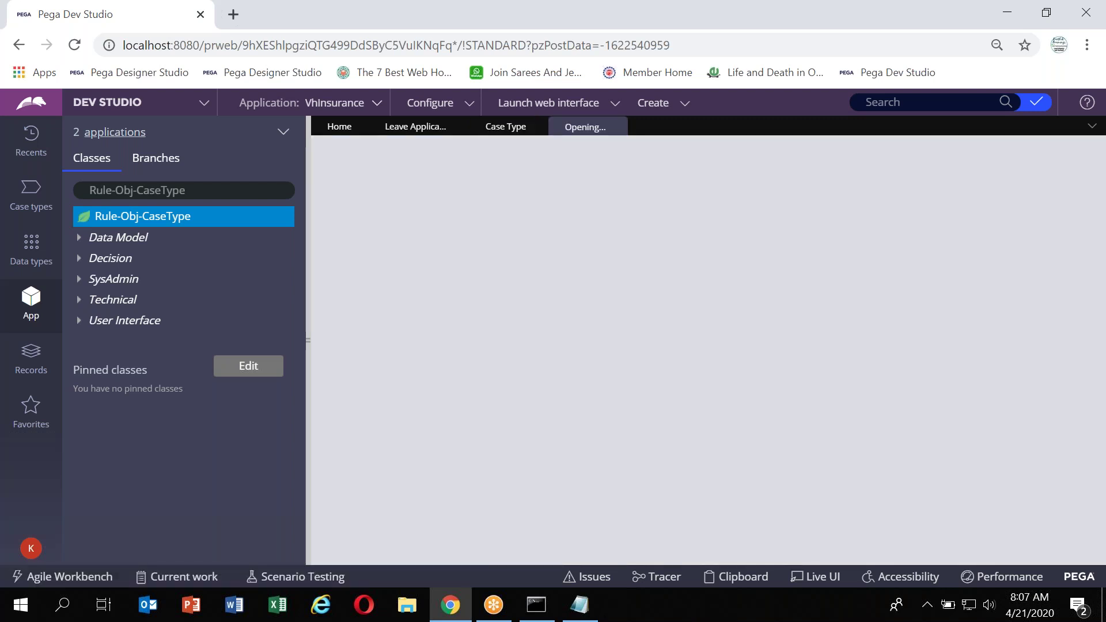
Open the underlying case type rule from the Leave Application case type's workflow editor.
left_click(410, 124)
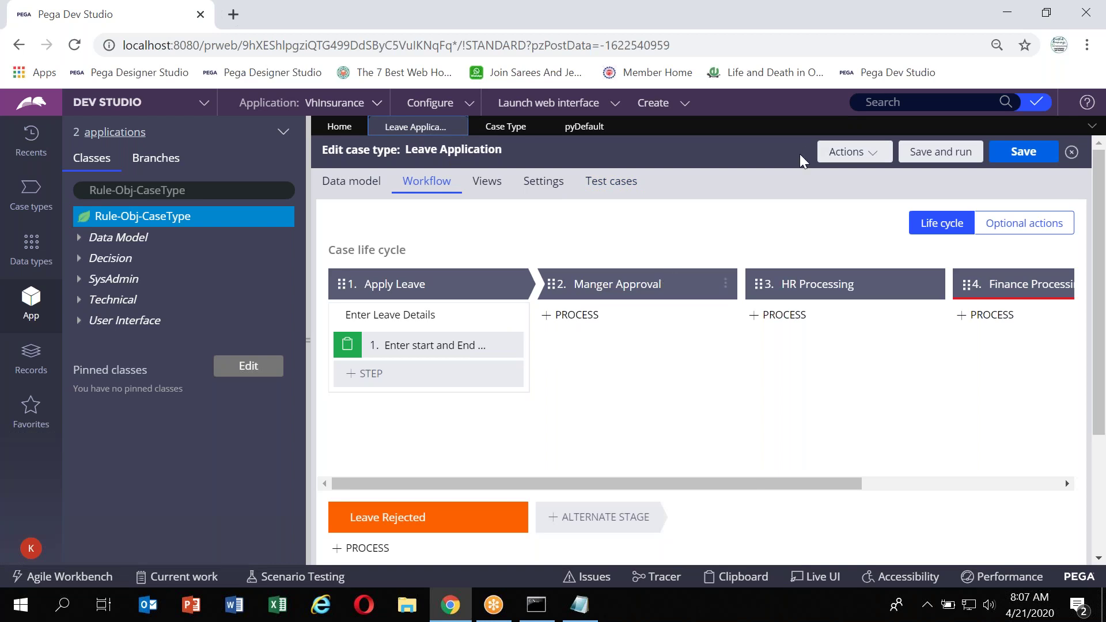
left_click(849, 152)
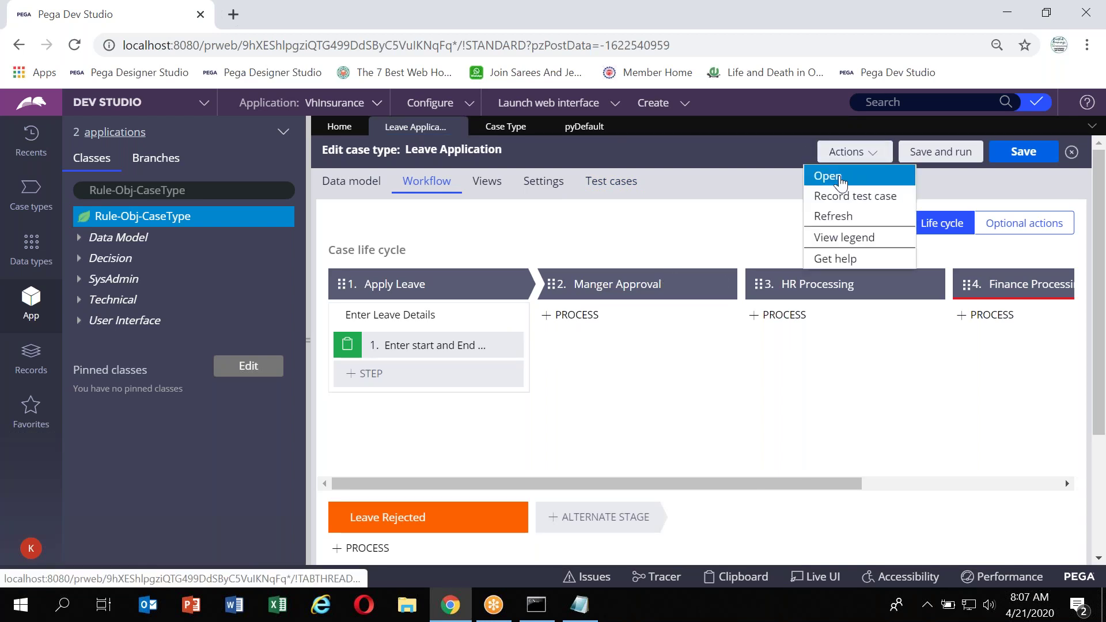
left_click(841, 182)
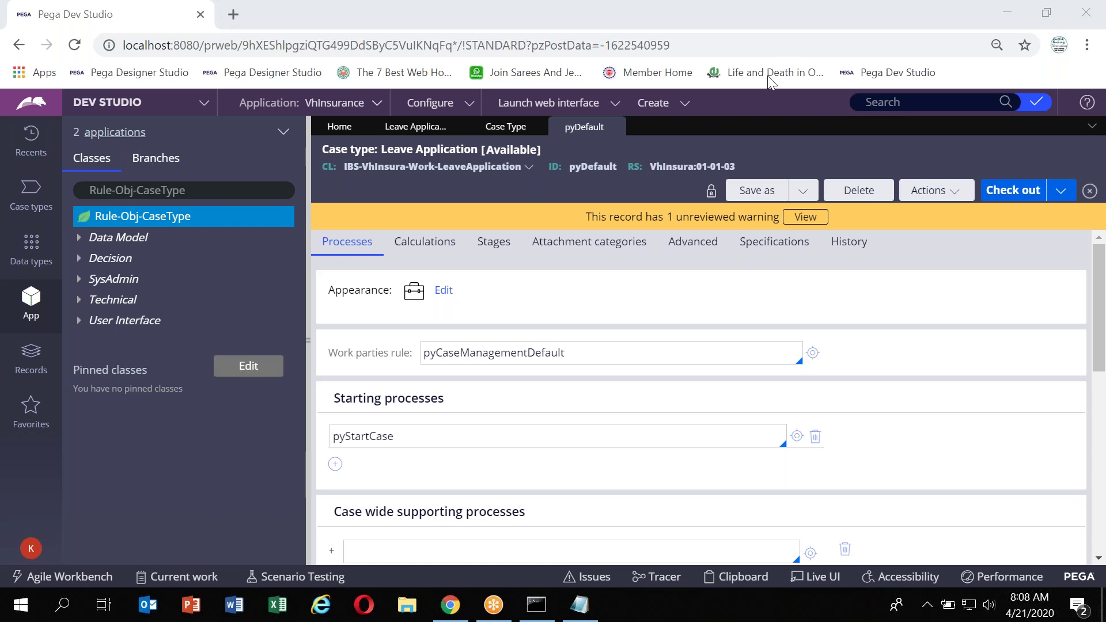
Review the case type rule's processes and its primary and alternate stages, selecting the Apply Leave stage.
scroll(699, 397, "down", 2)
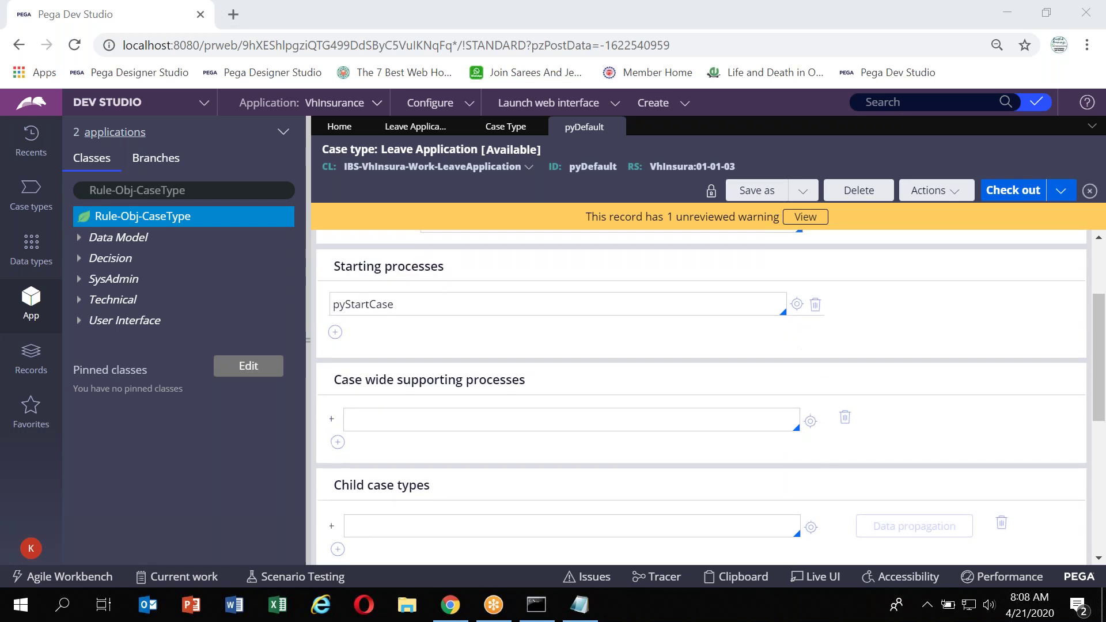
scroll(499, 260, "up", 3)
left_click(494, 242)
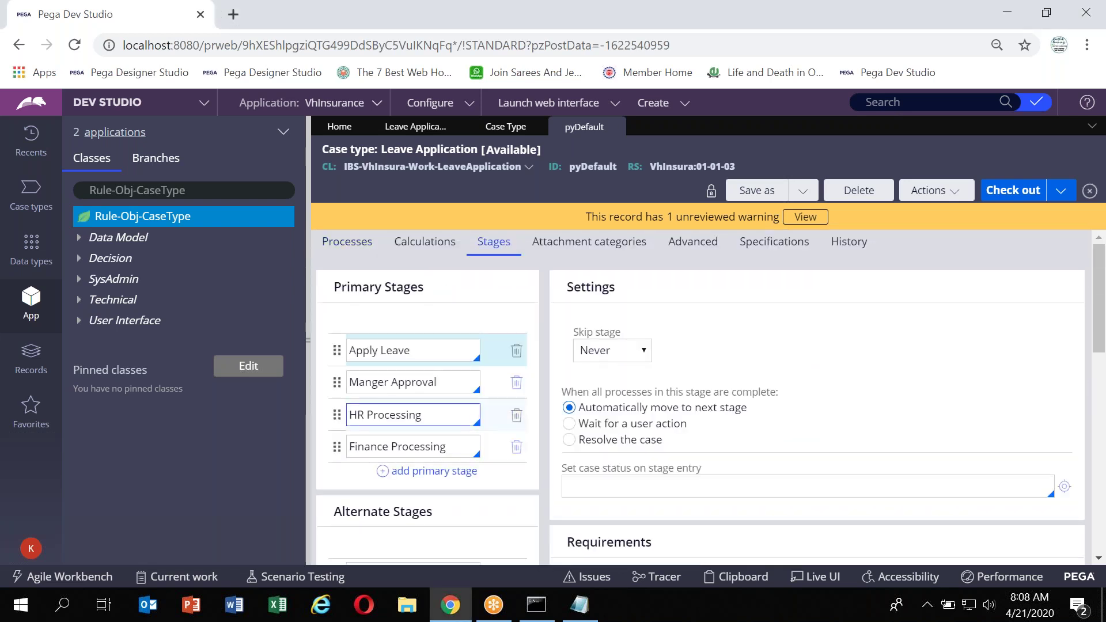
scroll(409, 369, "down", 1)
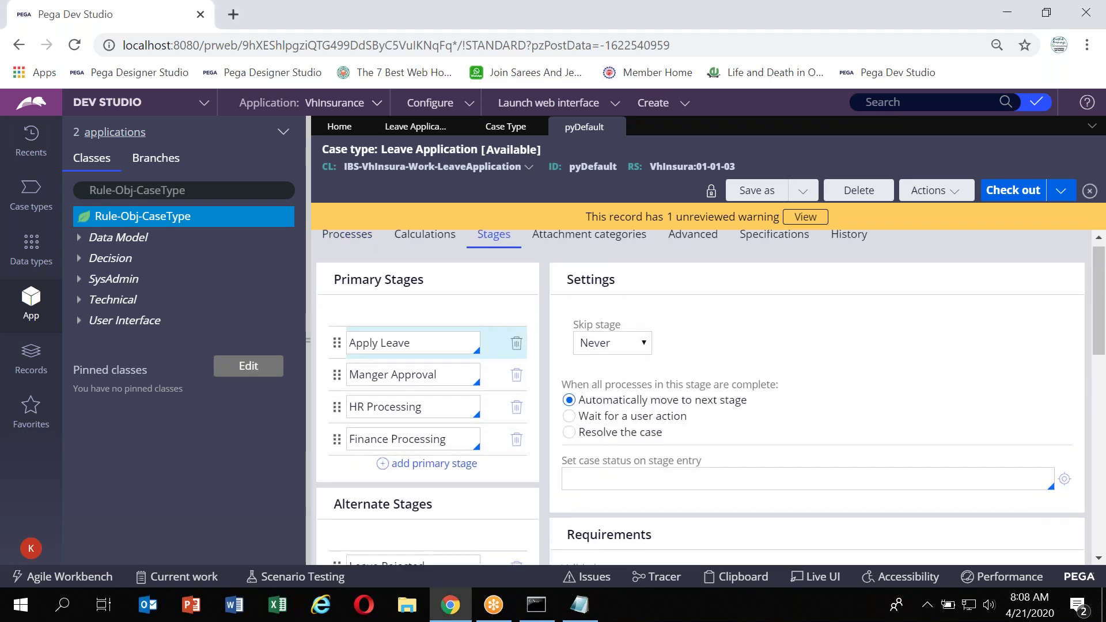
scroll(419, 242, "down", 2)
left_click(421, 249)
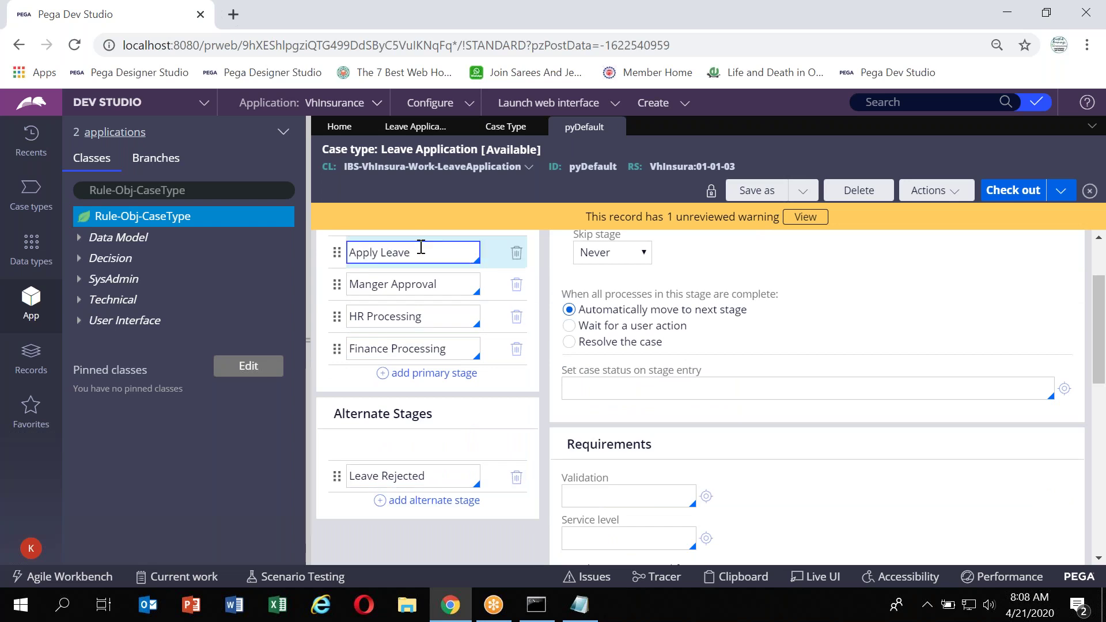
scroll(423, 288, "up", 2)
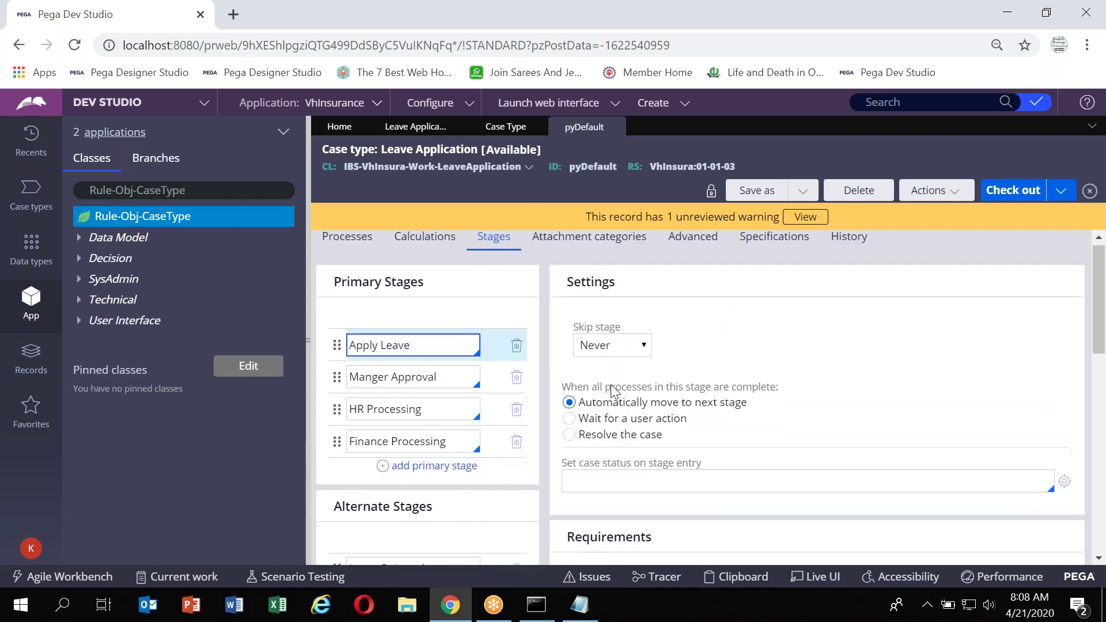
Examine the Apply Leave stage's entry requirements and automatically launched processes in the case type rule.
scroll(615, 391, "down", 1)
scroll(615, 391, "down", 5)
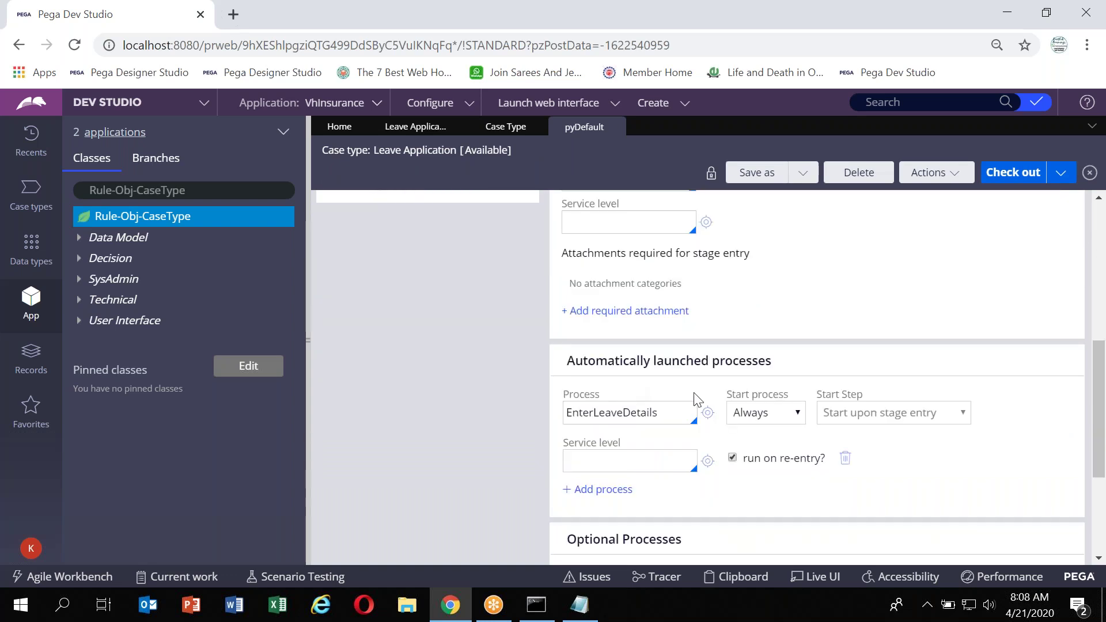
scroll(698, 398, "down", 2)
scroll(653, 469, "up", 1)
scroll(654, 472, "up", 2)
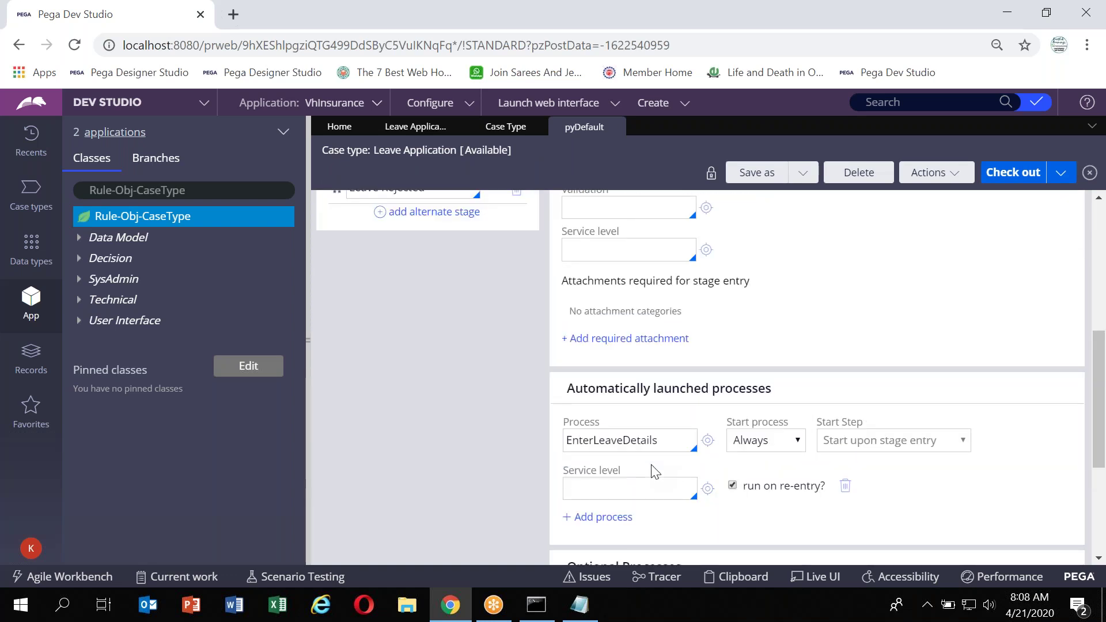
scroll(654, 471, "up", 6)
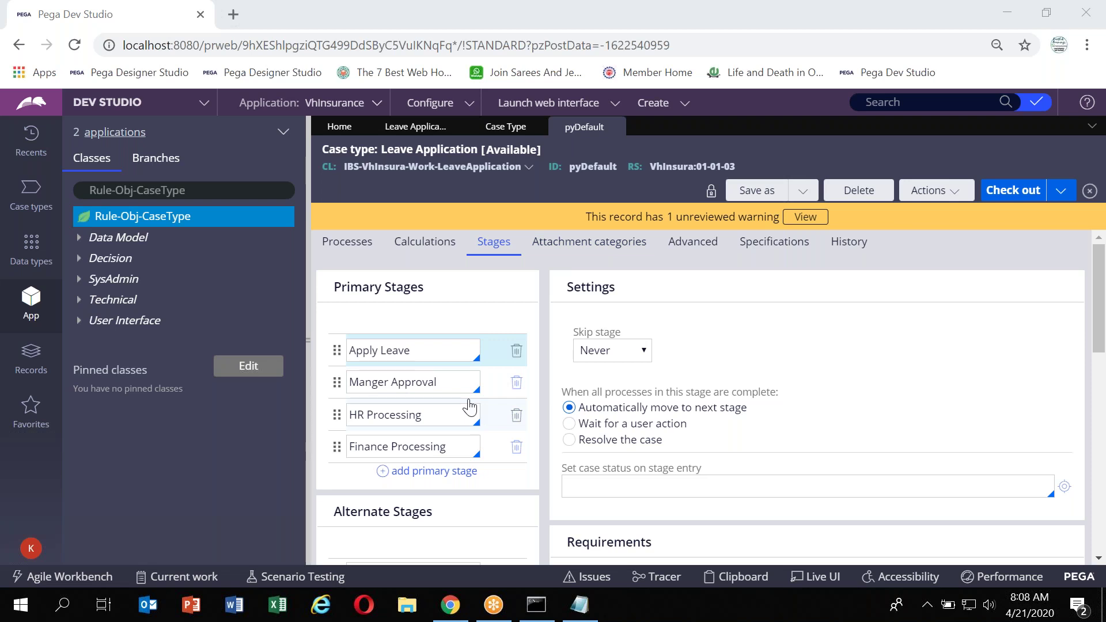
Compare the case type instance list, the Leave Application life cycle and the stages in the pyDefault rule record.
left_click(505, 138)
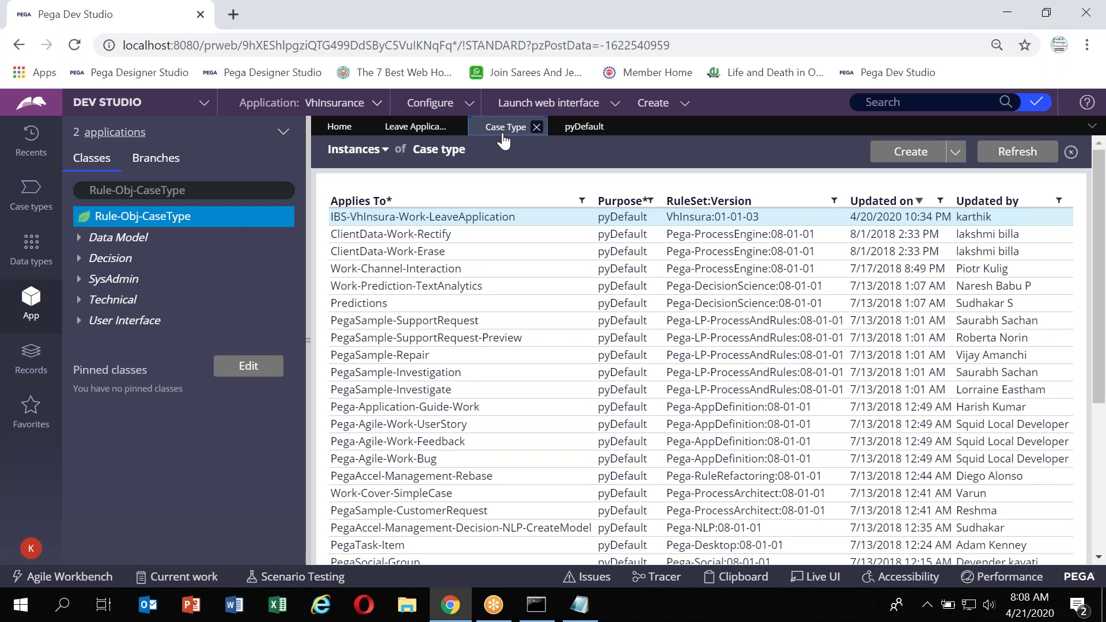
left_click(417, 133)
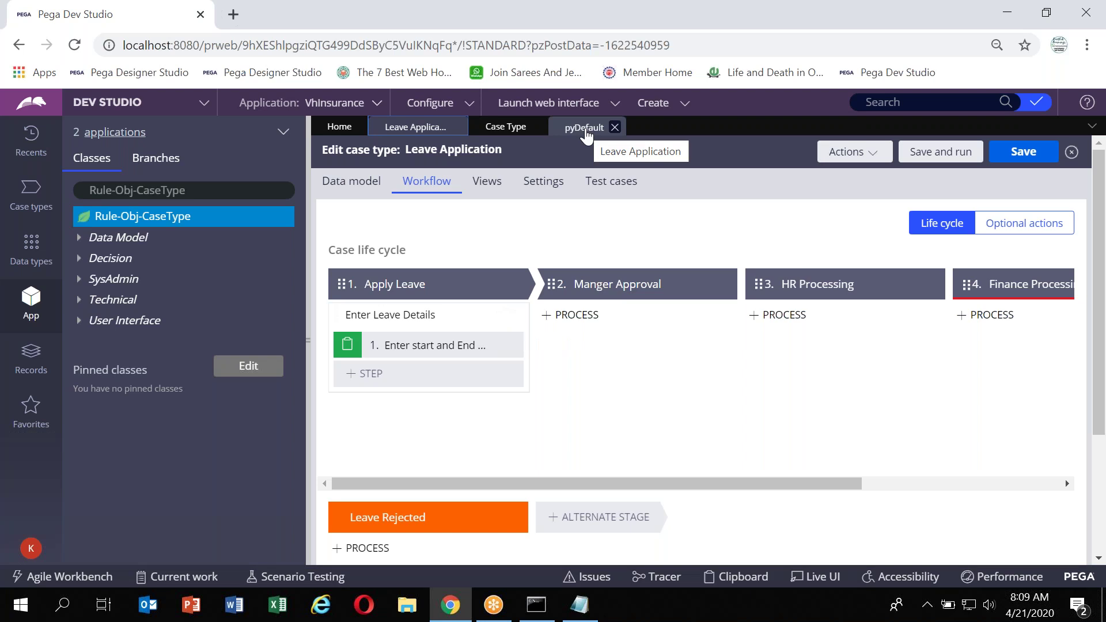
left_click(576, 314)
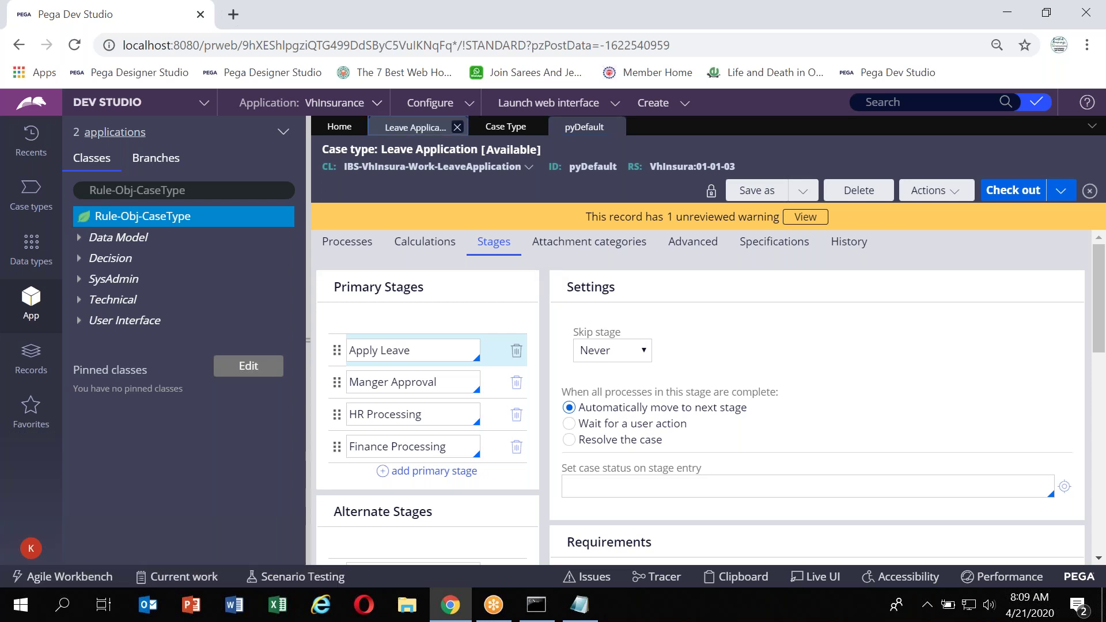
left_click(415, 127)
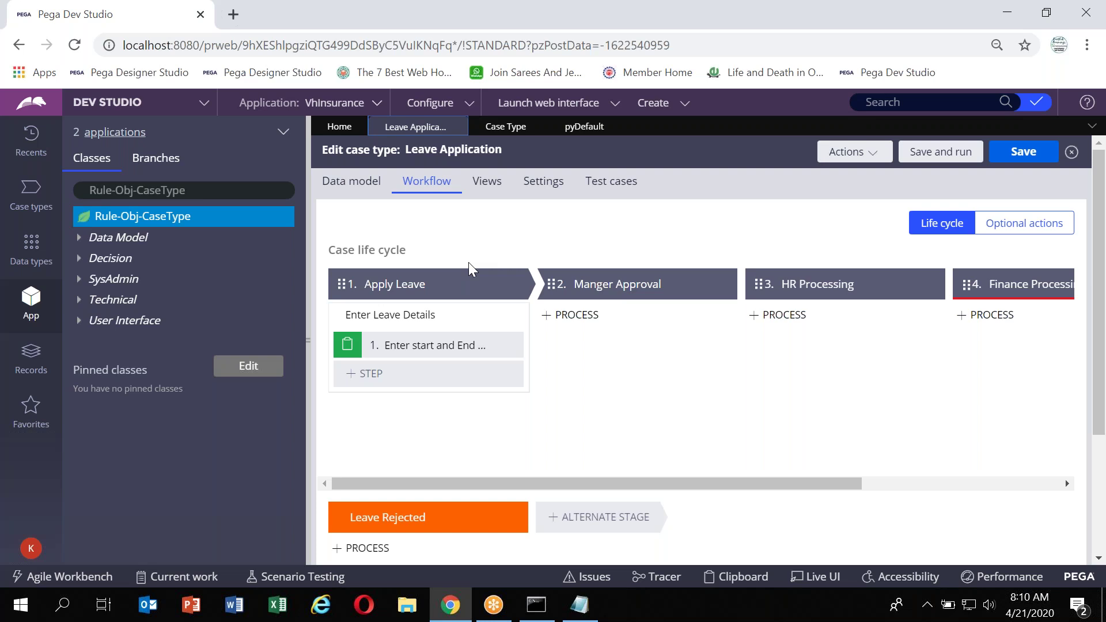
Check the Apply Leave stage's launched processes in the pyDefault rule again and return to the Leave Application life cycle.
left_click(581, 131)
scroll(572, 373, "down", 8)
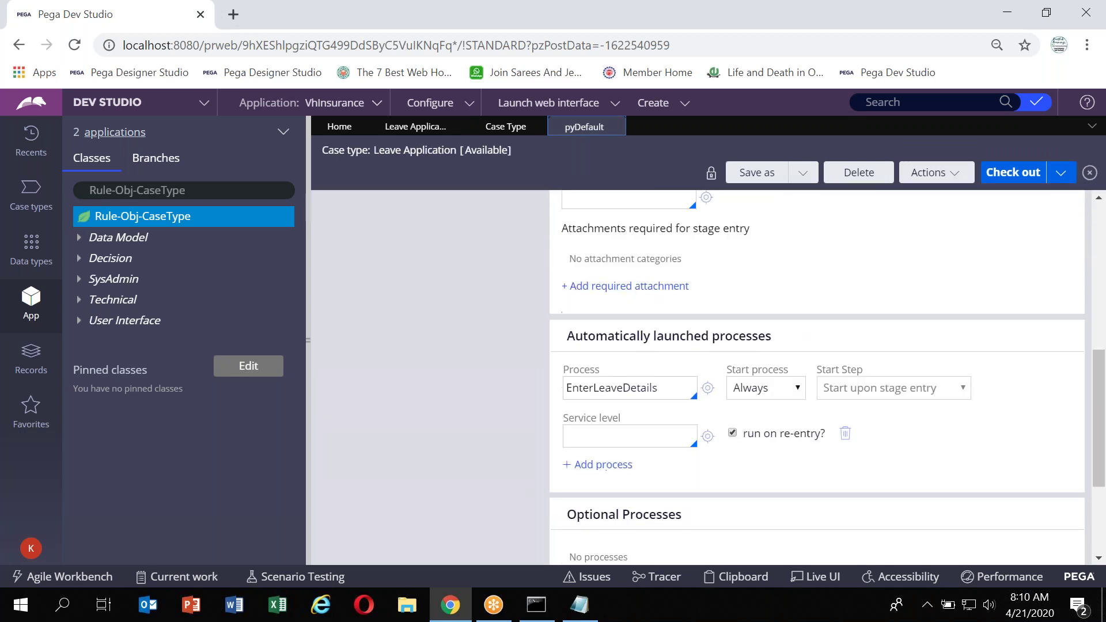
scroll(817, 375, "down", 3)
scroll(711, 378, "up", 6)
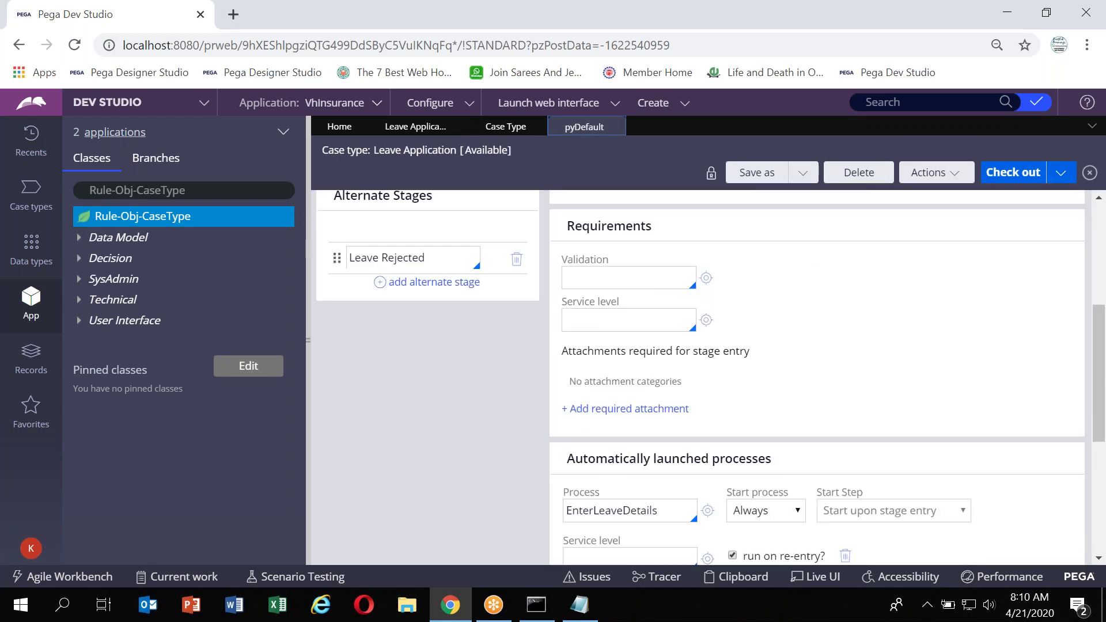
left_click(416, 127)
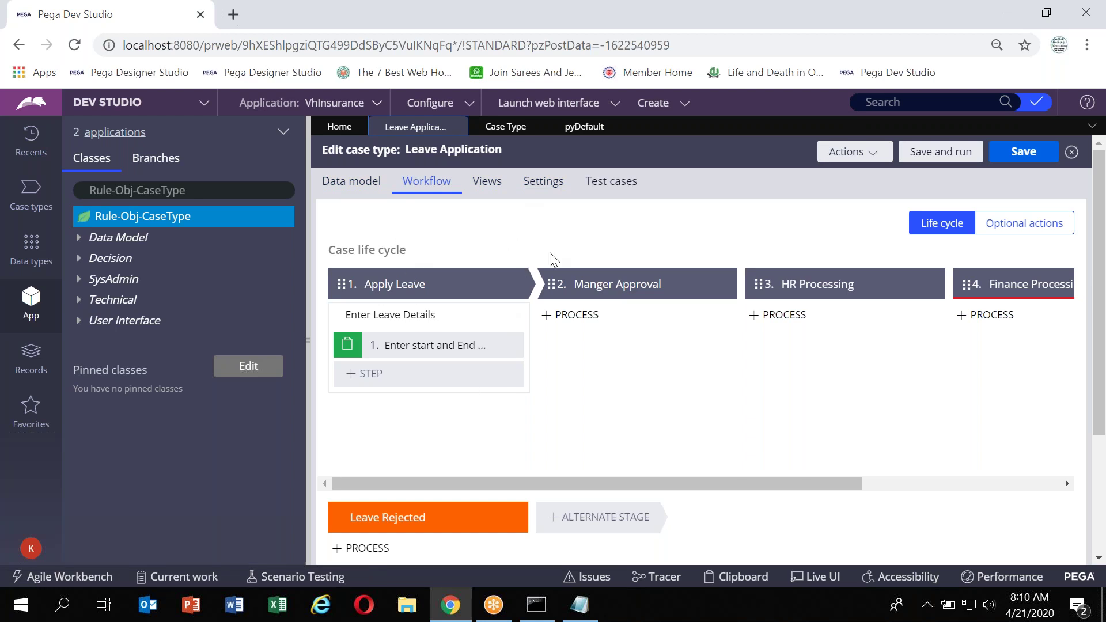
Revisit the case type instance list and the pyDefault rule, ending on the Leave Application workflow.
mouse_move(511, 323)
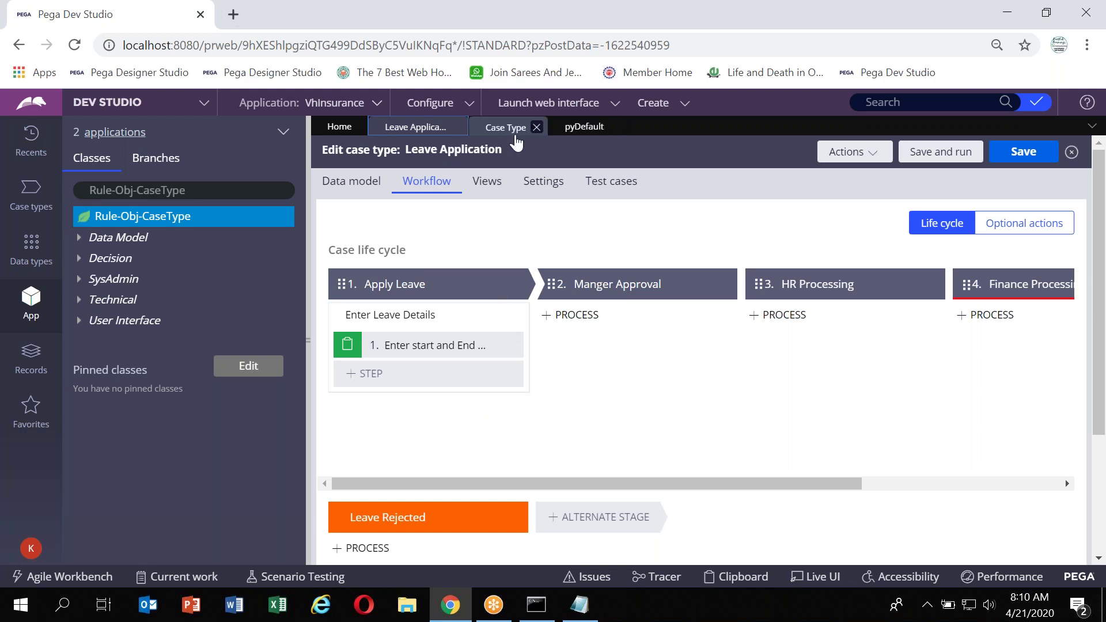
mouse_move(484, 301)
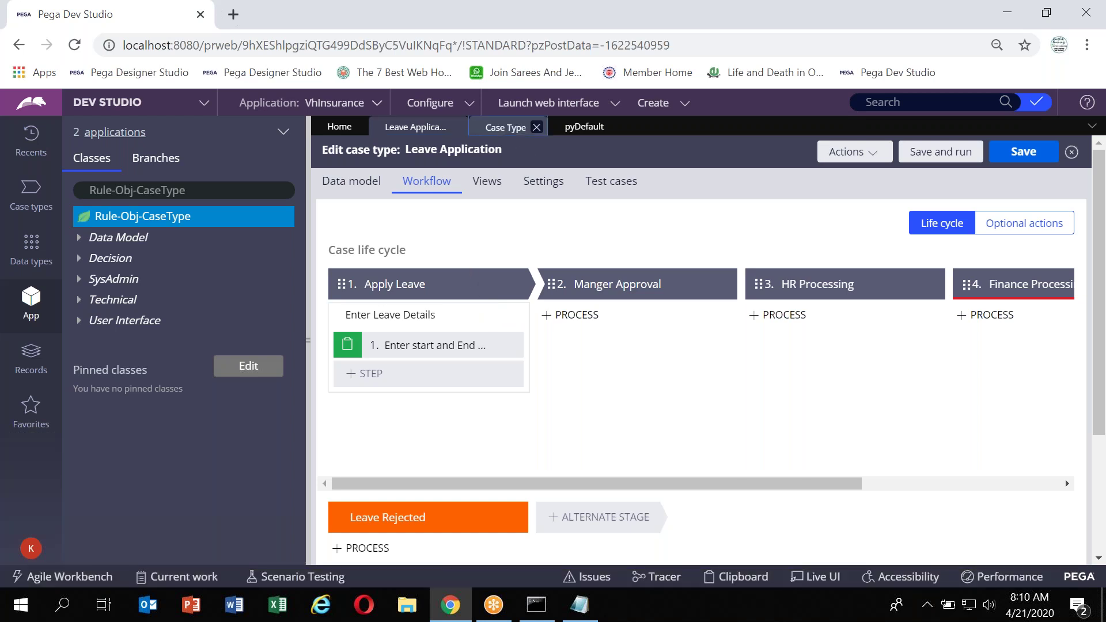
left_click(506, 127)
left_click(584, 127)
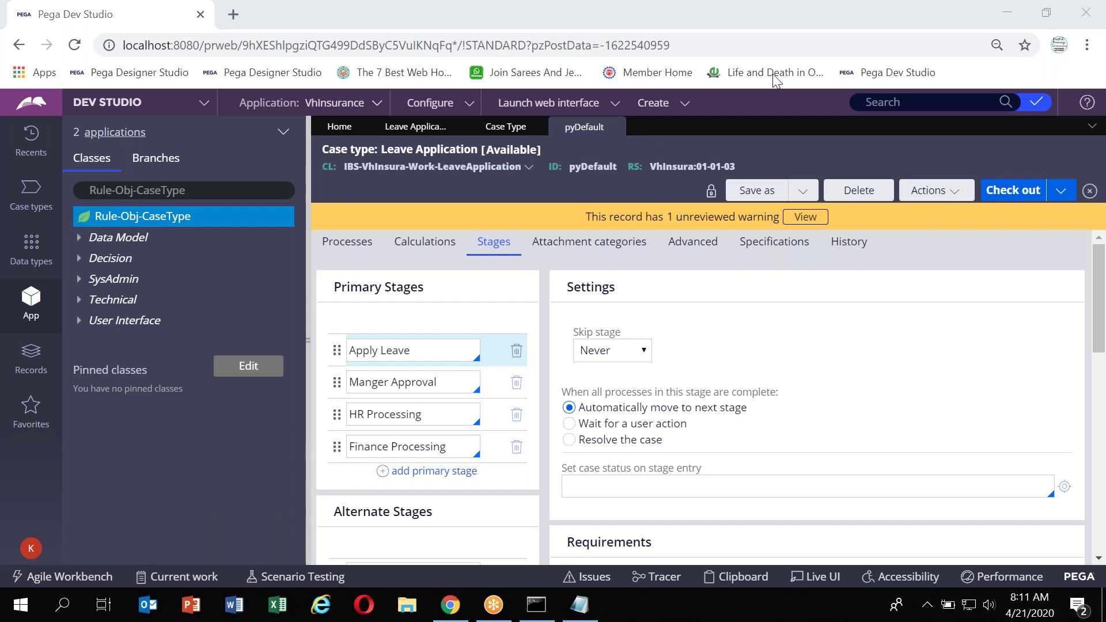
left_click(411, 133)
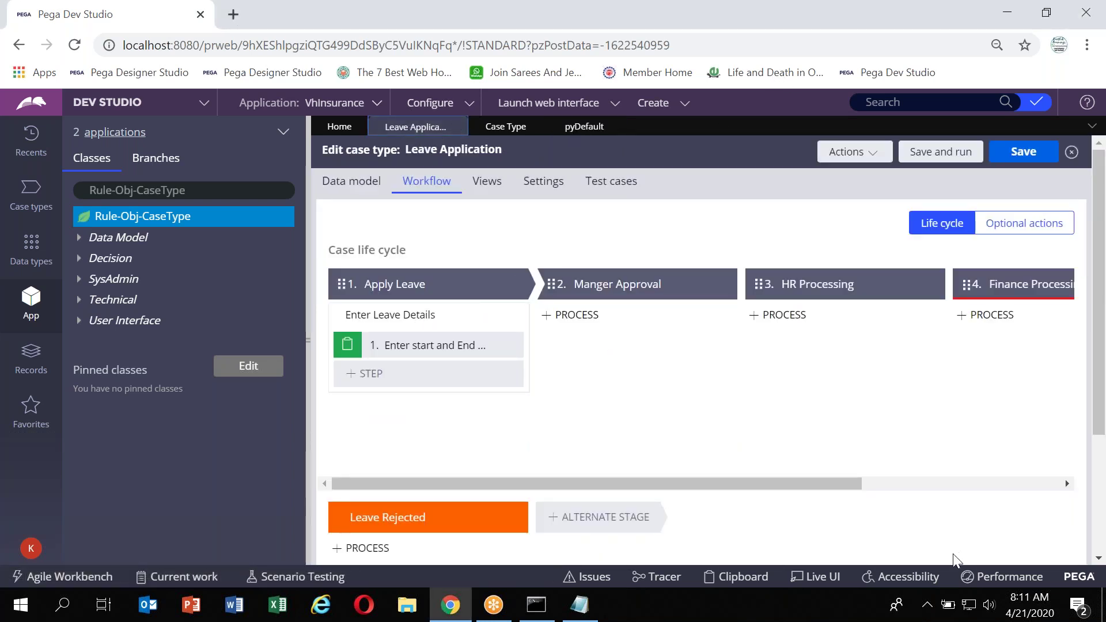
Open the clipboard for the Leave Application thread, display the CaseTypeStages page and expand its embedded pages.
left_click(743, 577)
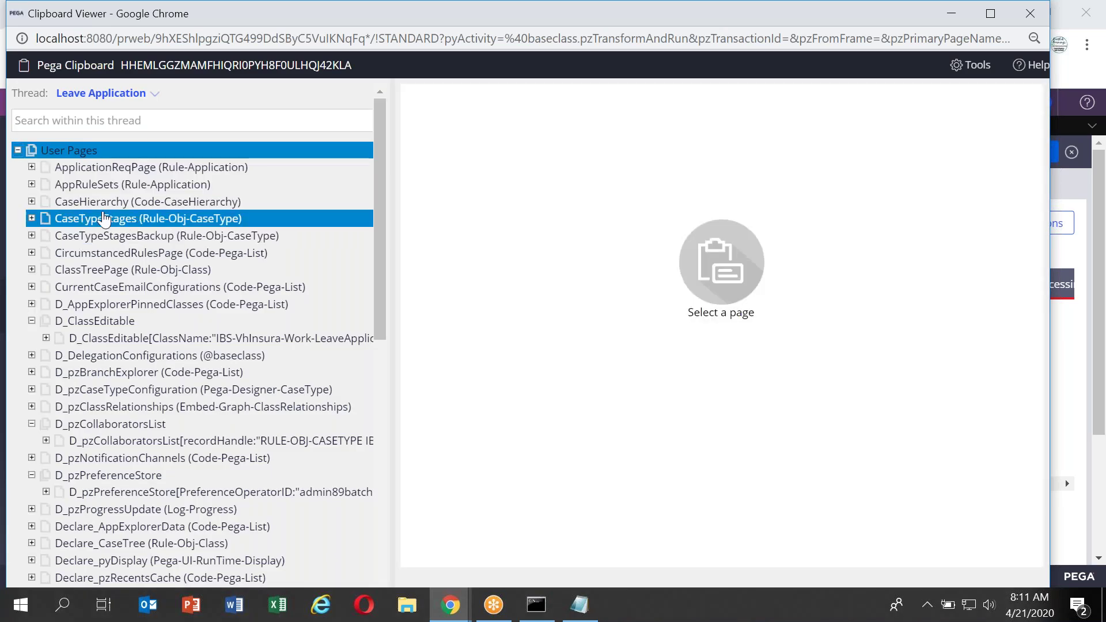
left_click(223, 218)
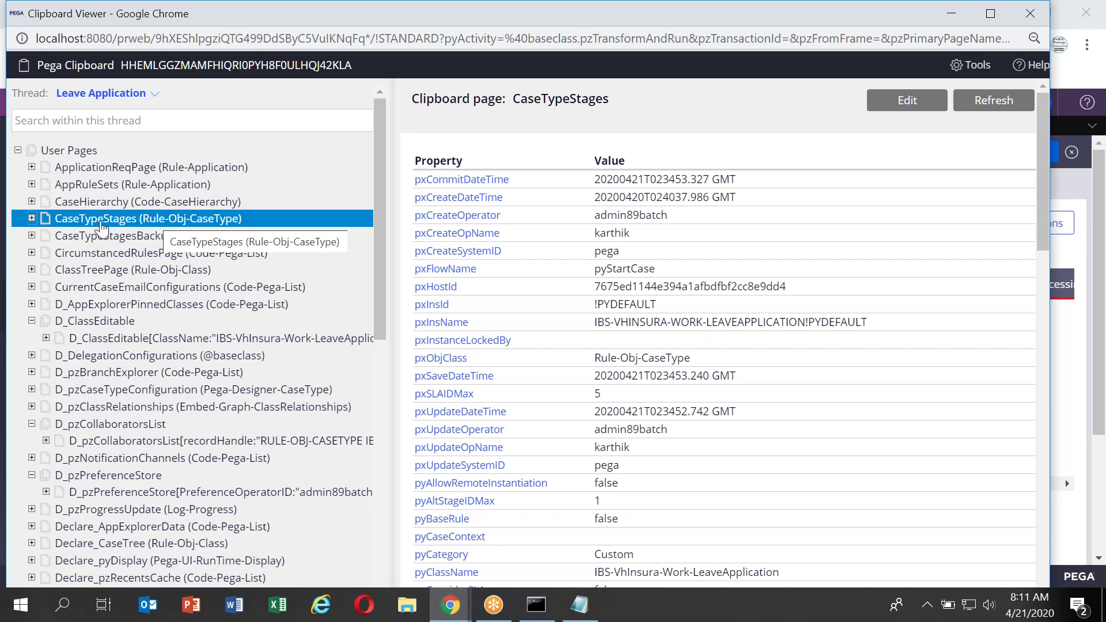
left_click(33, 219)
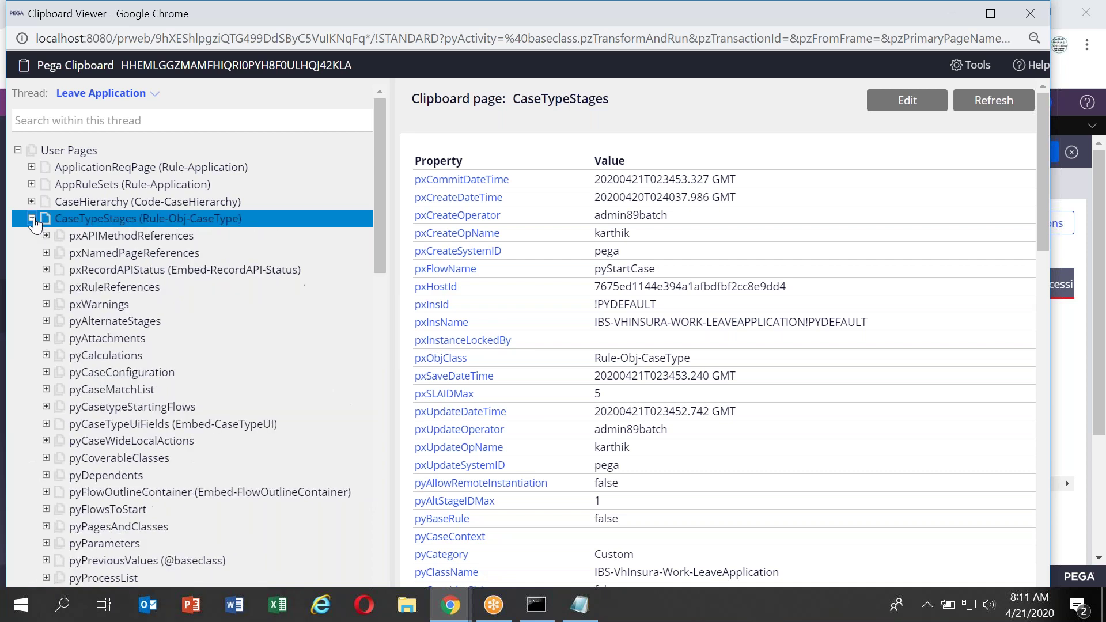
Examine the embedded pages listed under CaseTypeStages, from pxAPIMethodReferences to pyToolBarSettings.
left_click(132, 258)
scroll(131, 265, "down", 3)
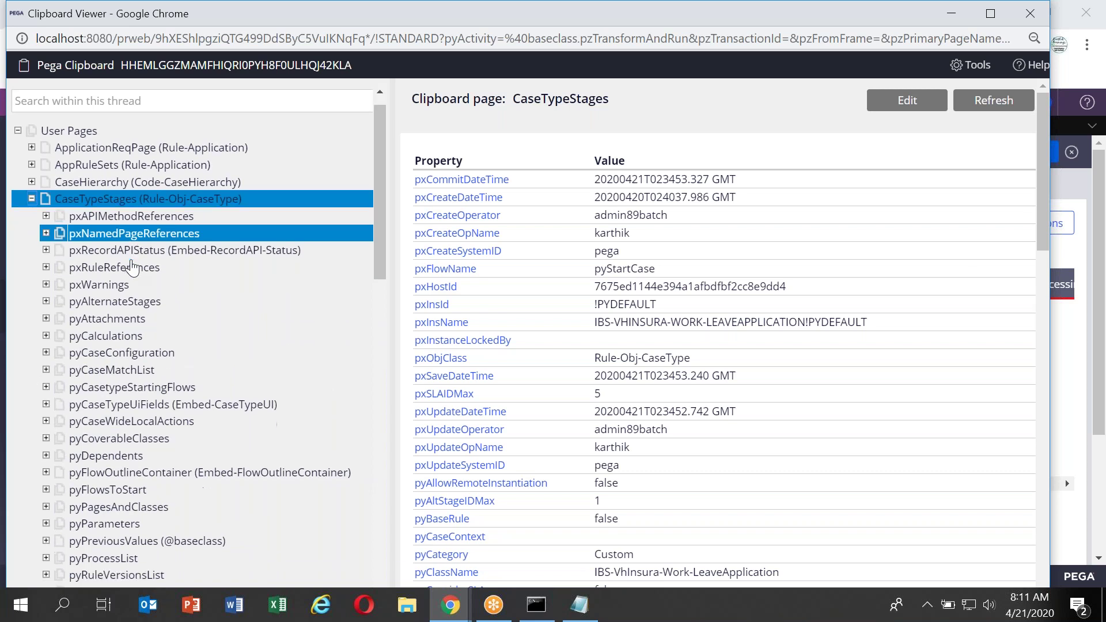
scroll(131, 266, "up", 1)
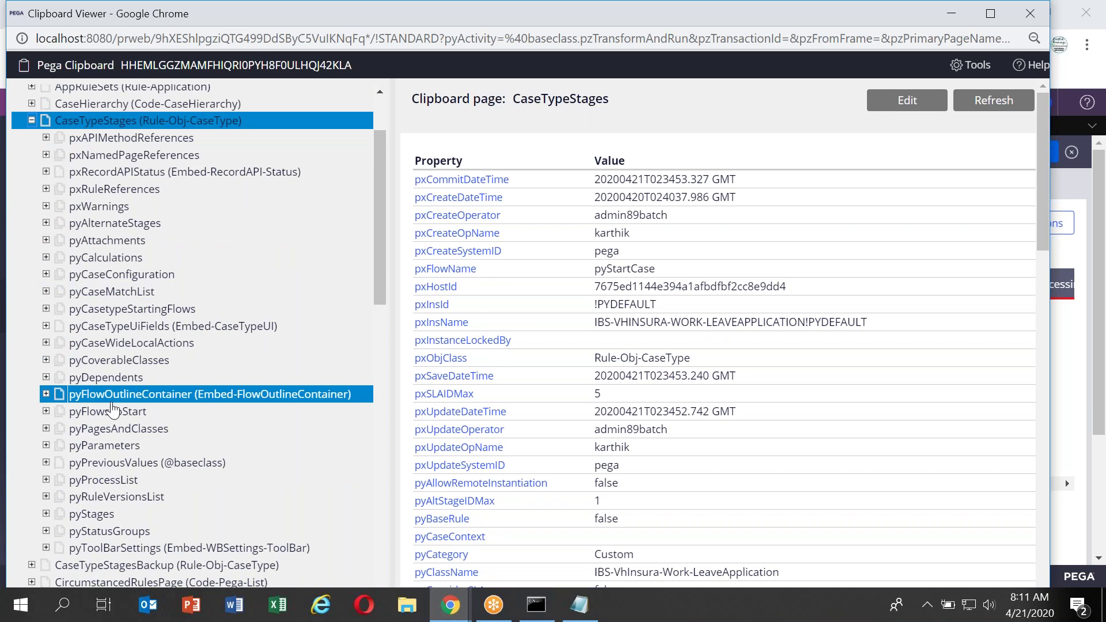
scroll(112, 411, "up", 2)
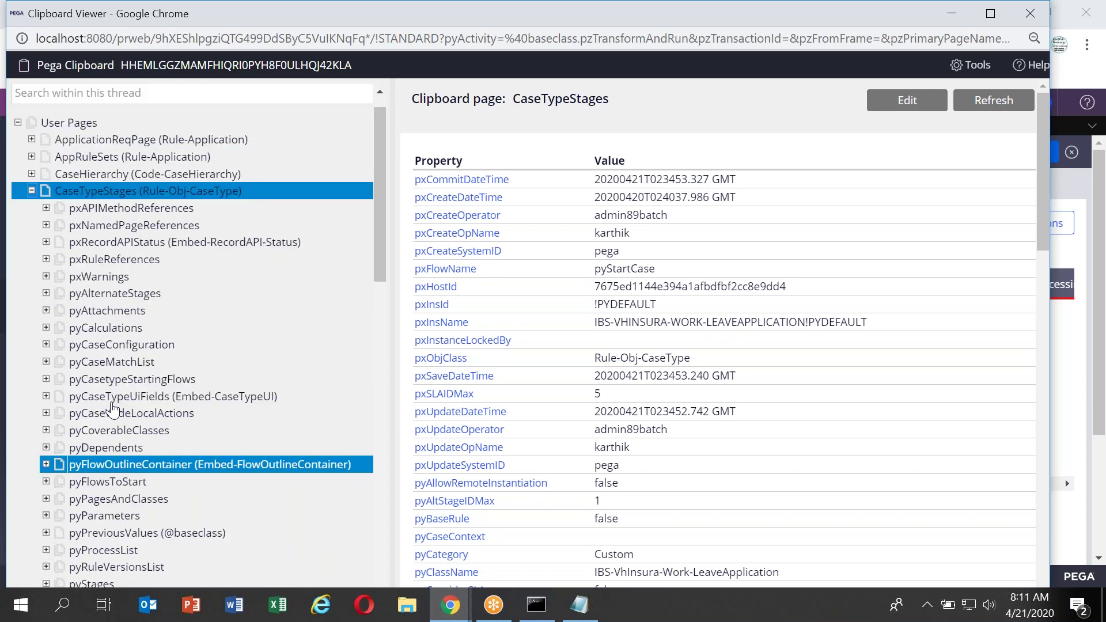
scroll(113, 410, "up", 1)
scroll(137, 314, "down", 4)
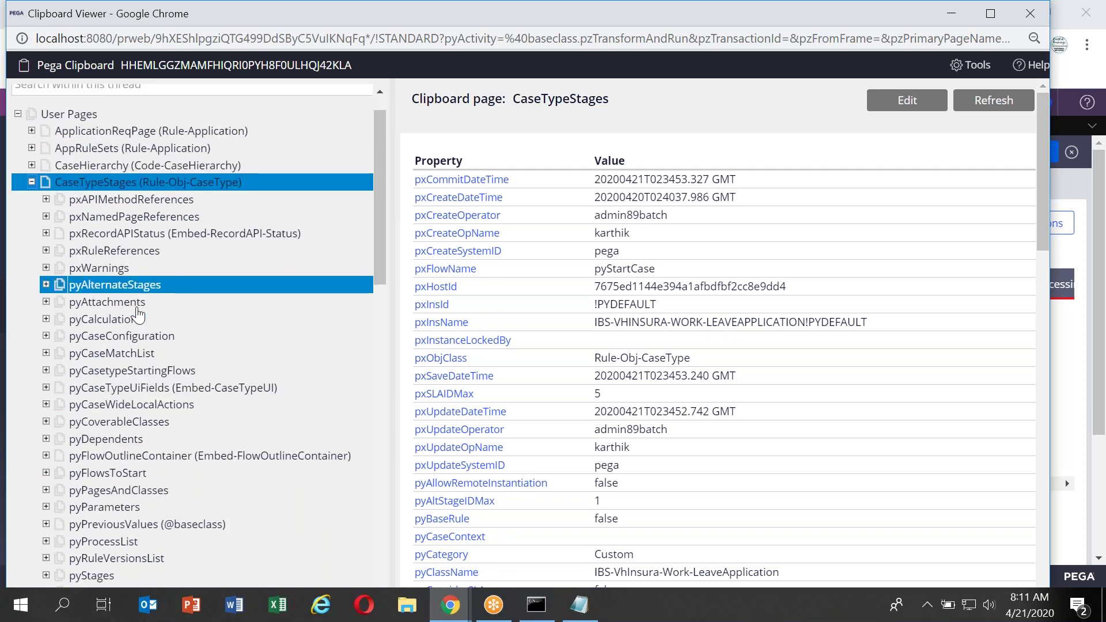
scroll(137, 314, "down", 2)
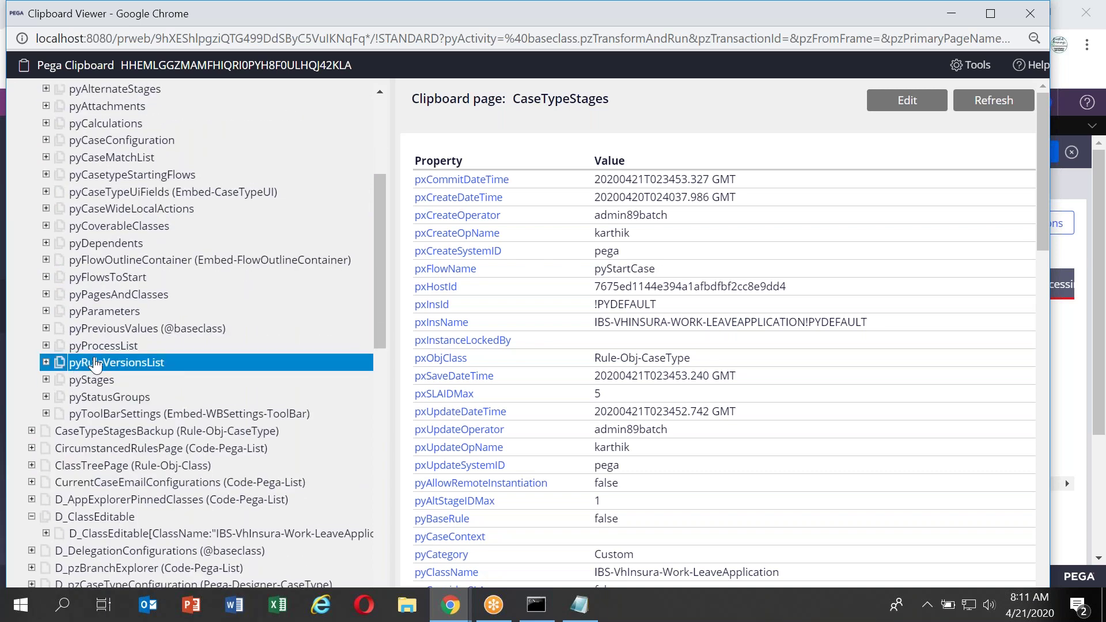
scroll(95, 365, "up", 4)
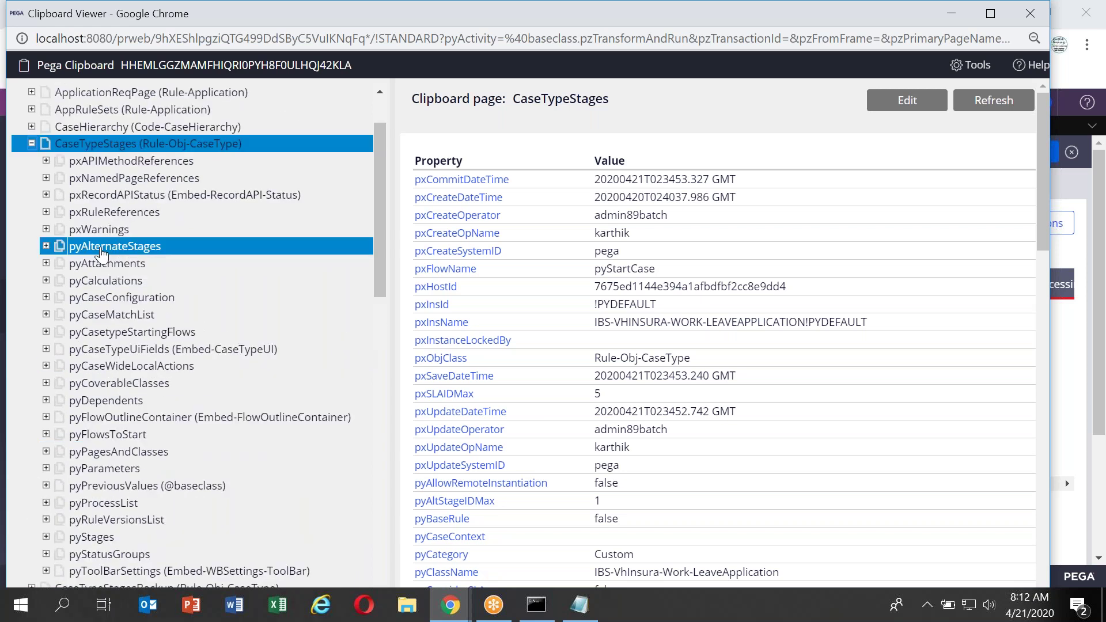
scroll(101, 254, "down", 1)
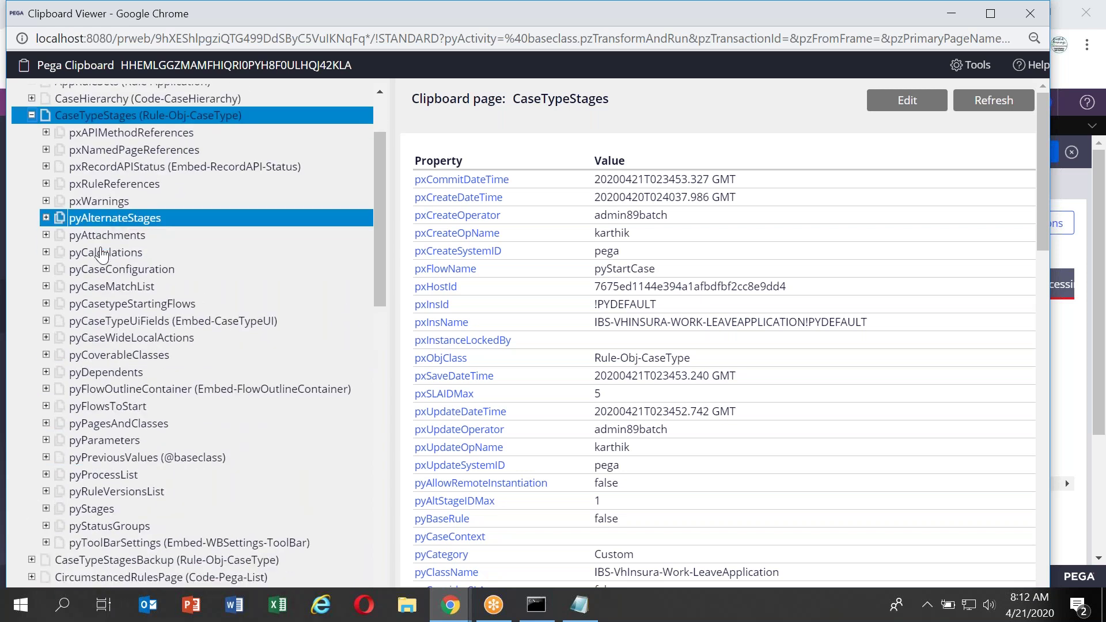
Expand the pyStages list under CaseTypeStages and view the properties of its four Embed-Stage pages one after another.
left_click(101, 254)
scroll(101, 254, "down", 5)
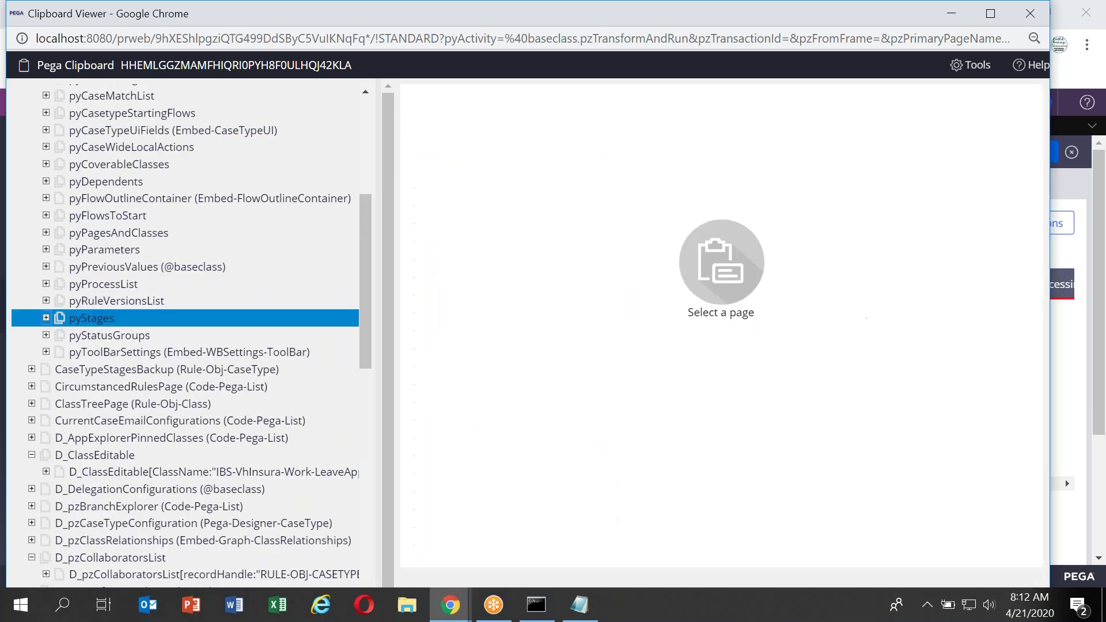
left_click(46, 318)
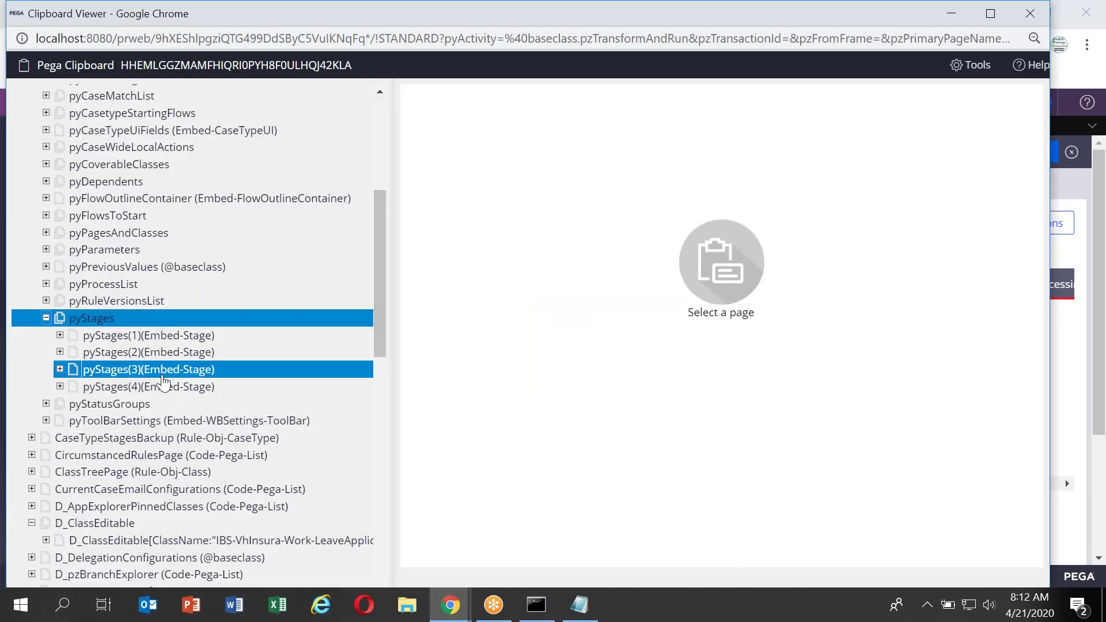
left_click(140, 340)
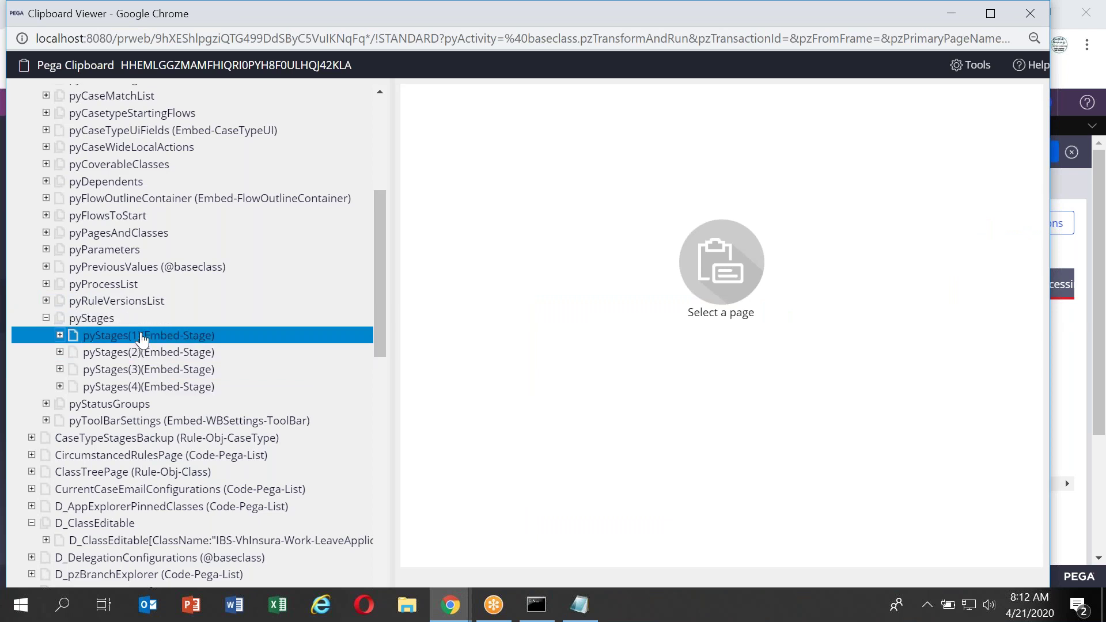
left_click(136, 352)
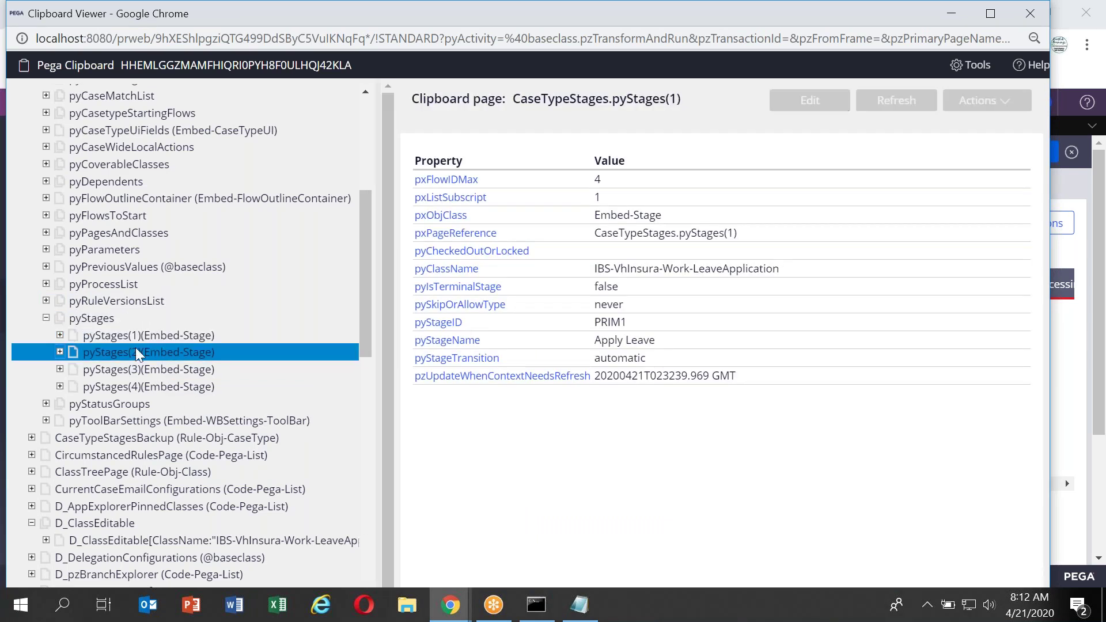
left_click(135, 371)
left_click(136, 385)
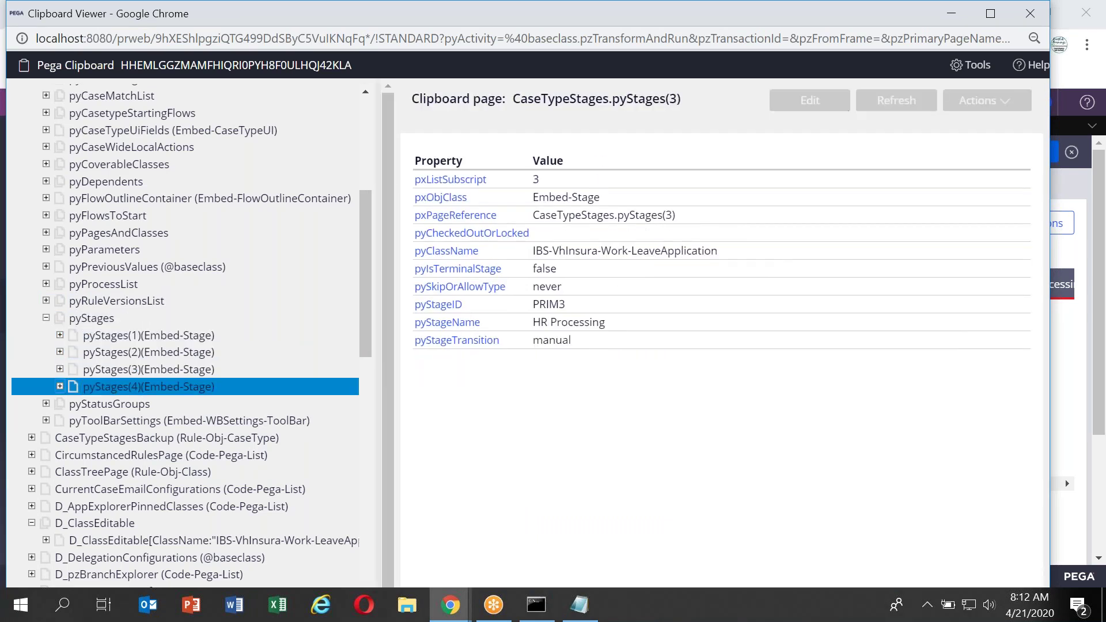
Return to pyStages(1), expand its embedded pages and the pyProcesses list, and display the pyProcesses(1) page.
left_click(144, 335)
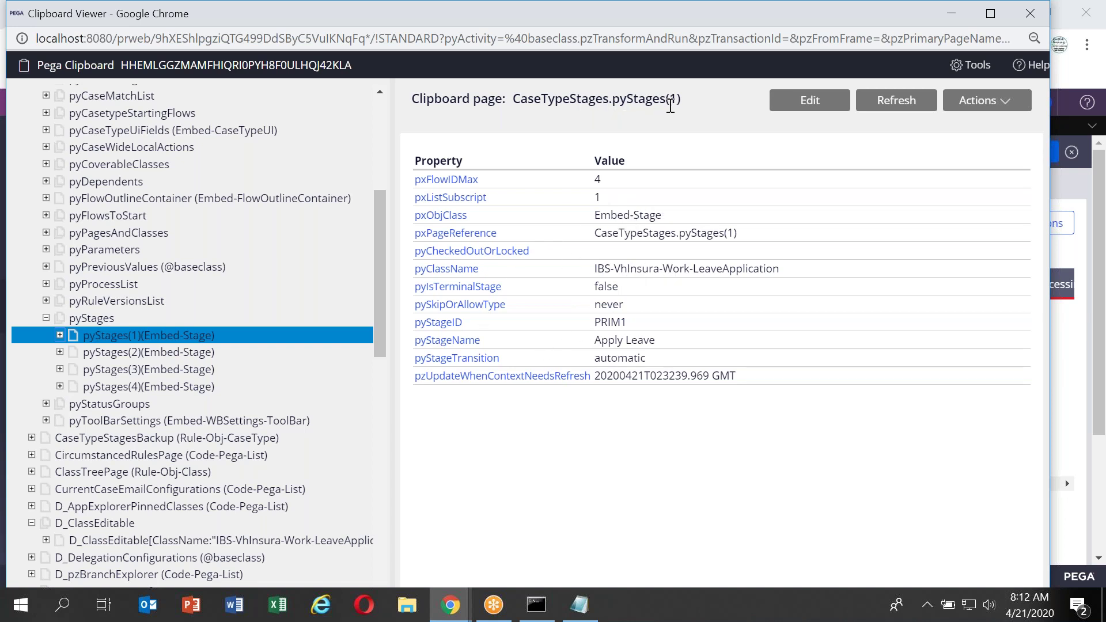
left_click(59, 335)
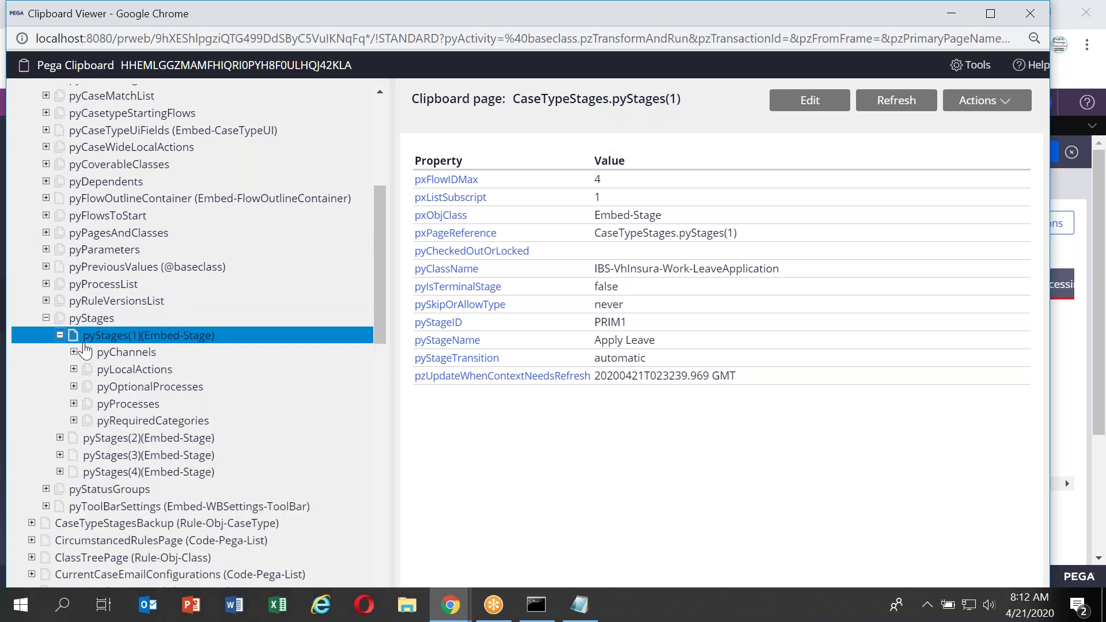
left_click(117, 408)
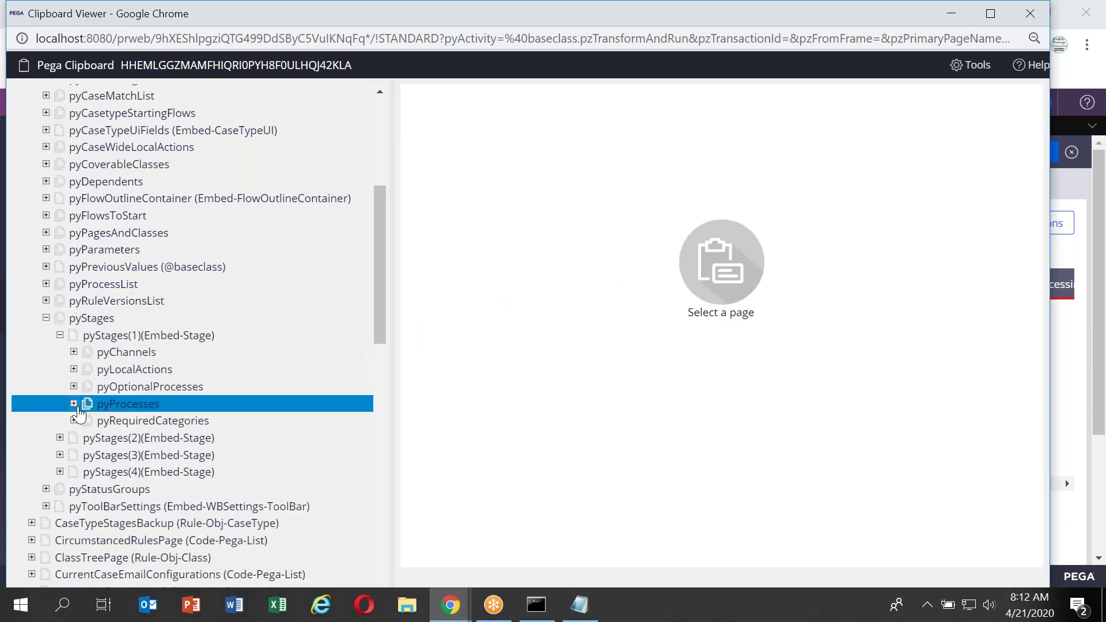
left_click(73, 404)
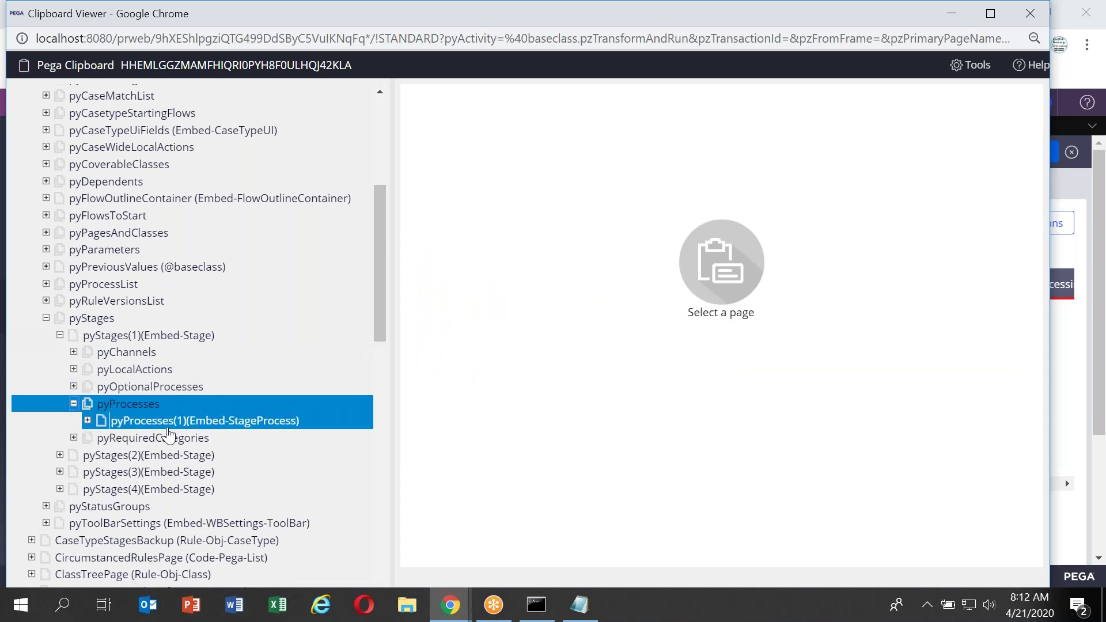
left_click(161, 421)
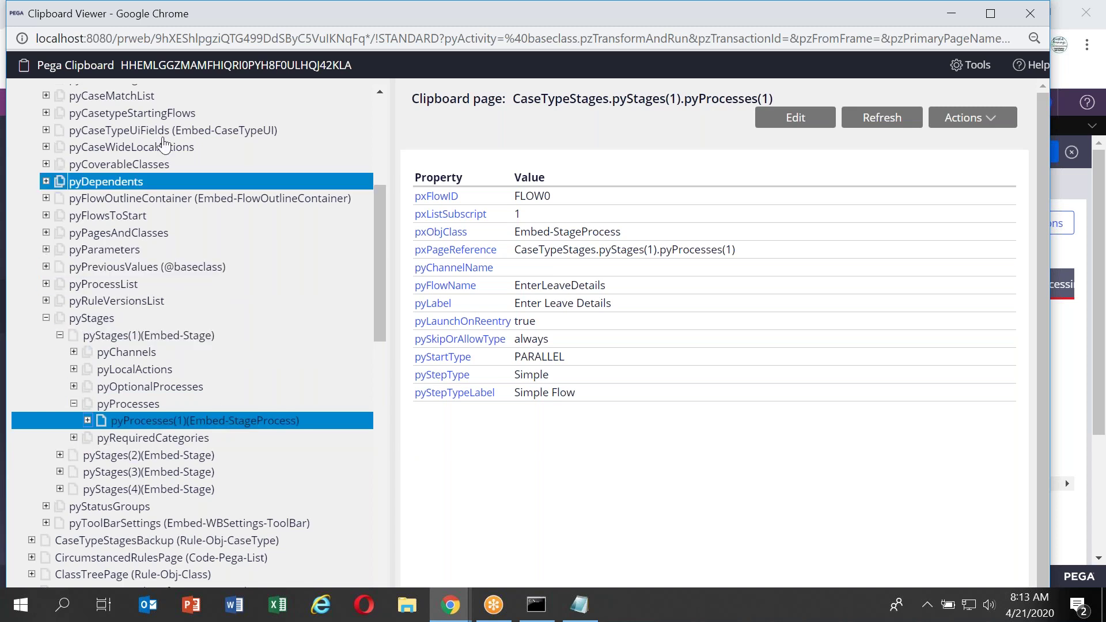
Compare the CaseTypeStages page structure with the Apply Leave stage in the Leave Application life cycle.
scroll(153, 298, "up", 1)
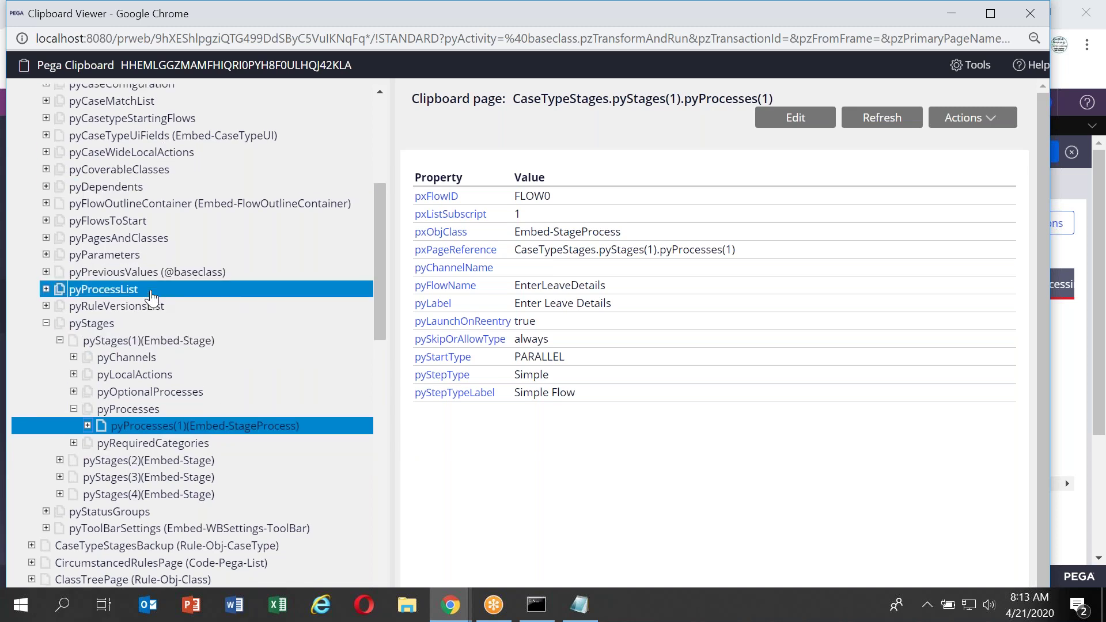
scroll(151, 297, "up", 5)
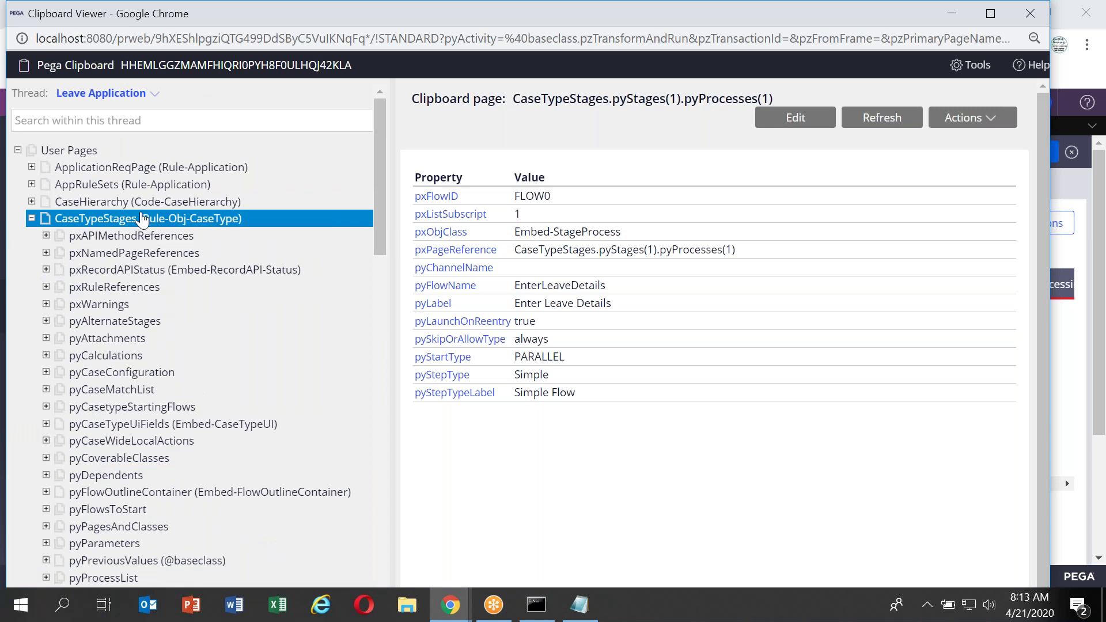
key("alt+Tab")
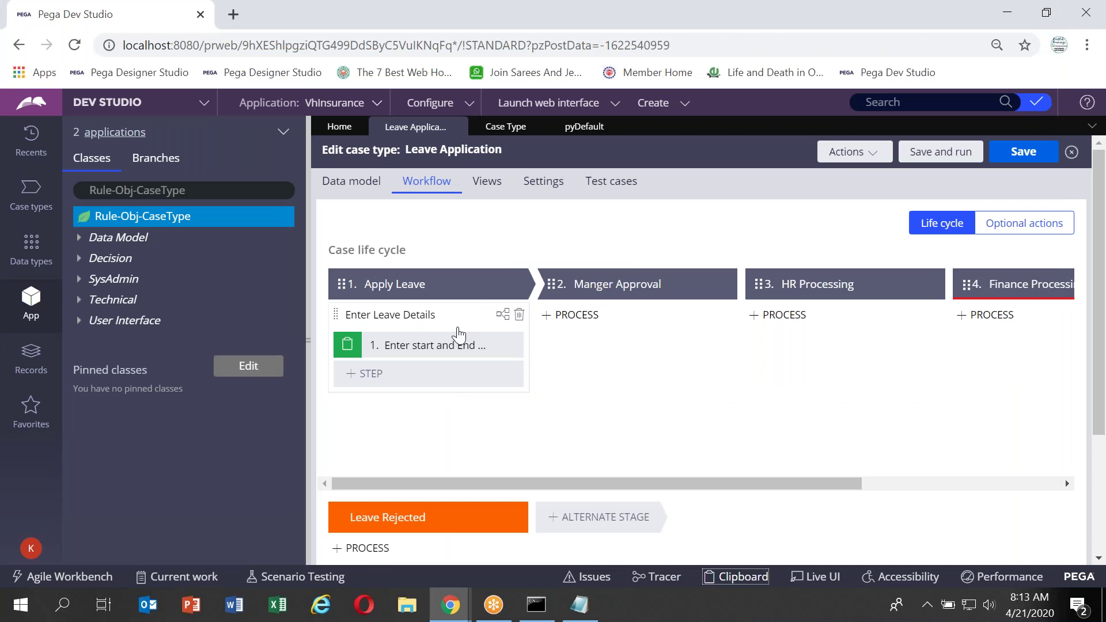
key("alt+Tab")
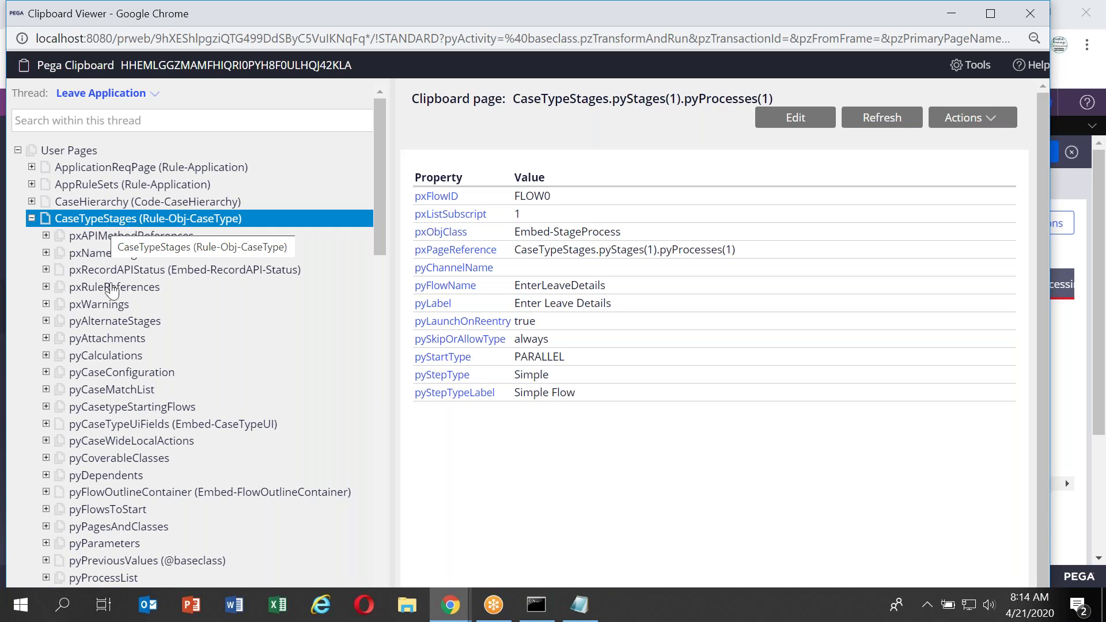
scroll(108, 411, "down", 1)
scroll(108, 412, "down", 5)
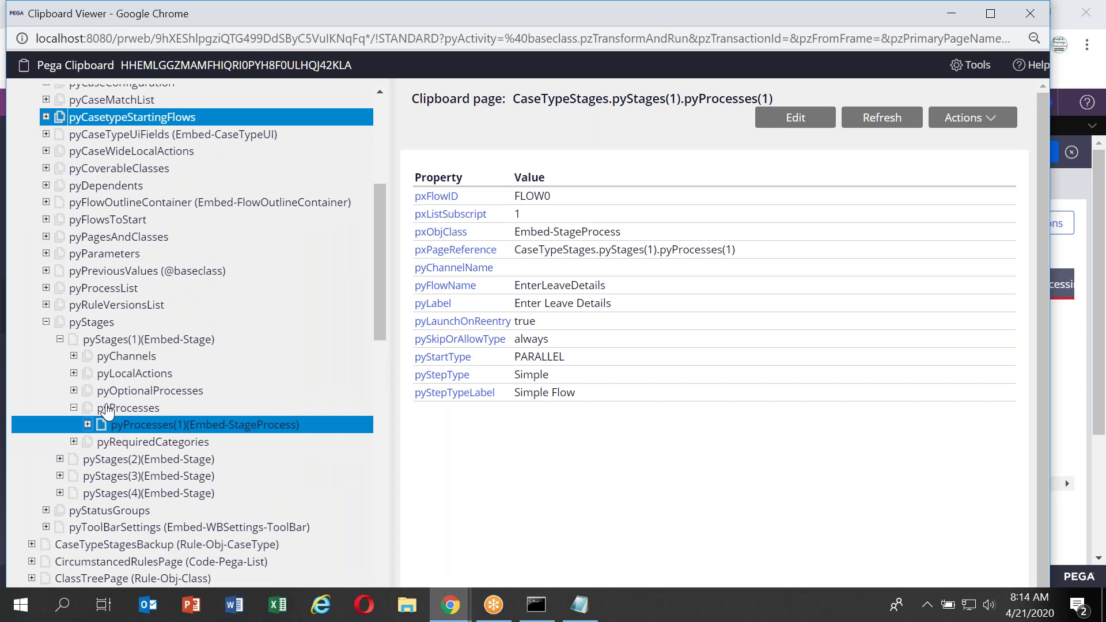
scroll(108, 412, "up", 4)
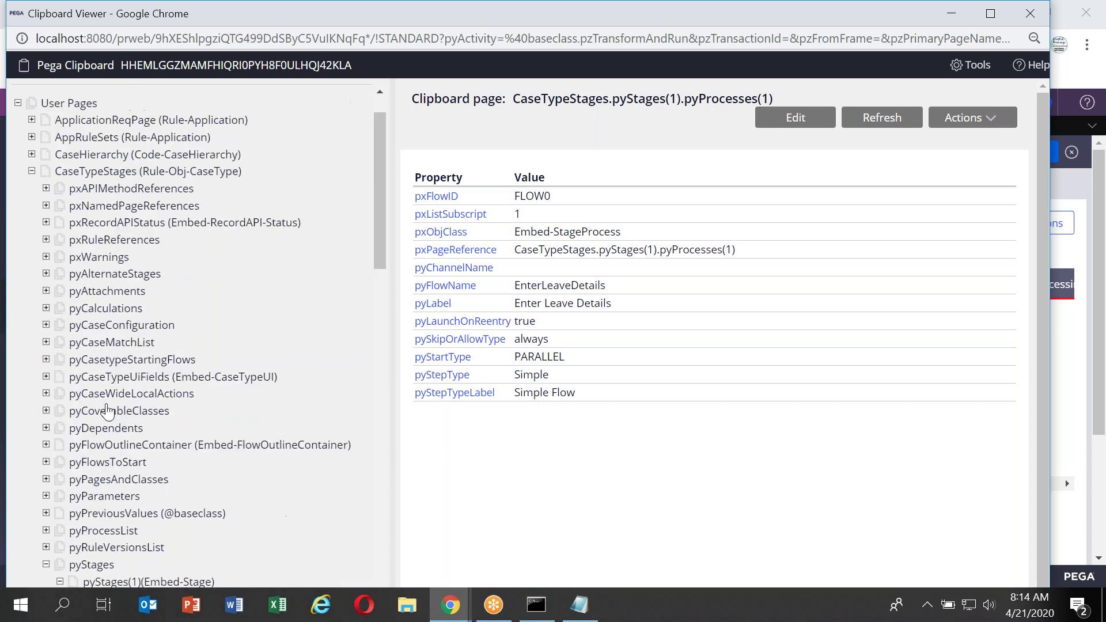
scroll(108, 412, "up", 1)
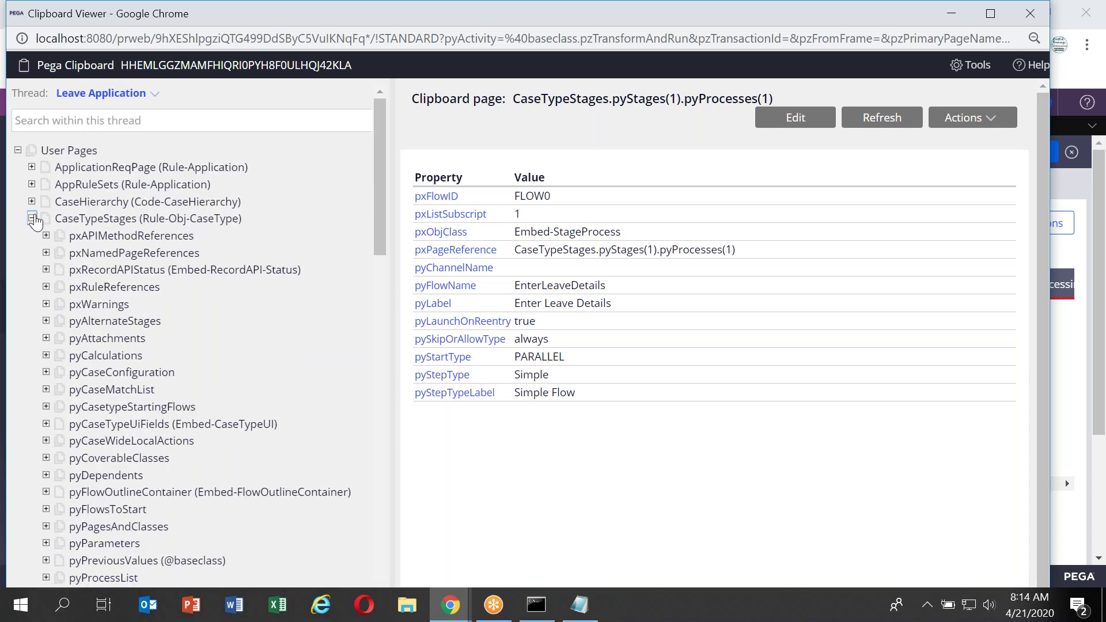
Collapse the CaseTypeStages page on the clipboard and close the Clipboard Viewer.
left_click(32, 219)
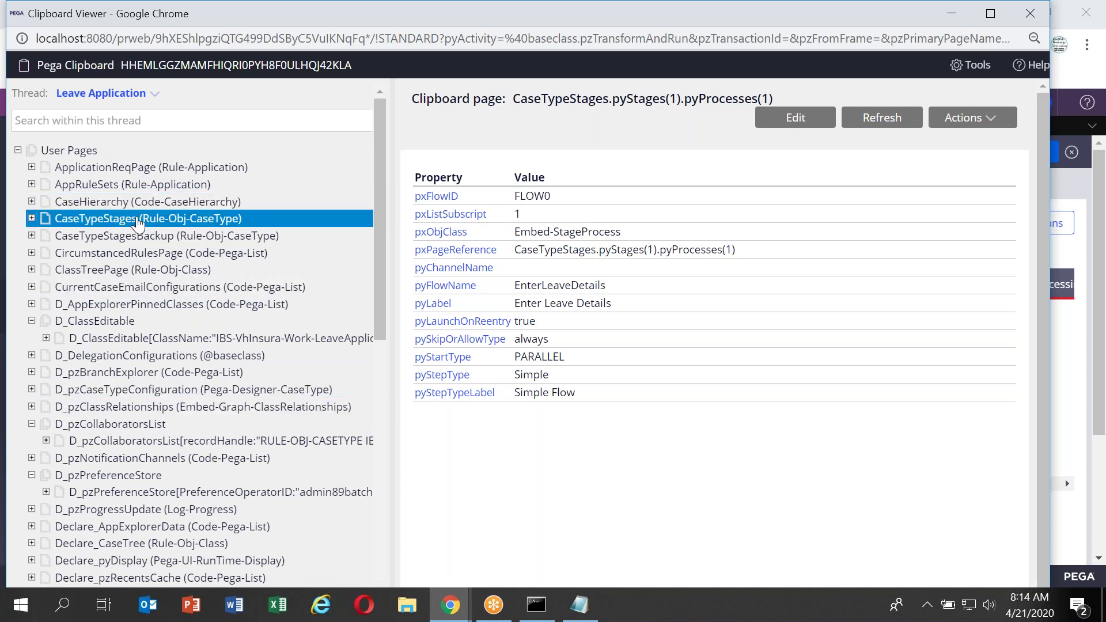
left_click(98, 218)
key("alt+F4")
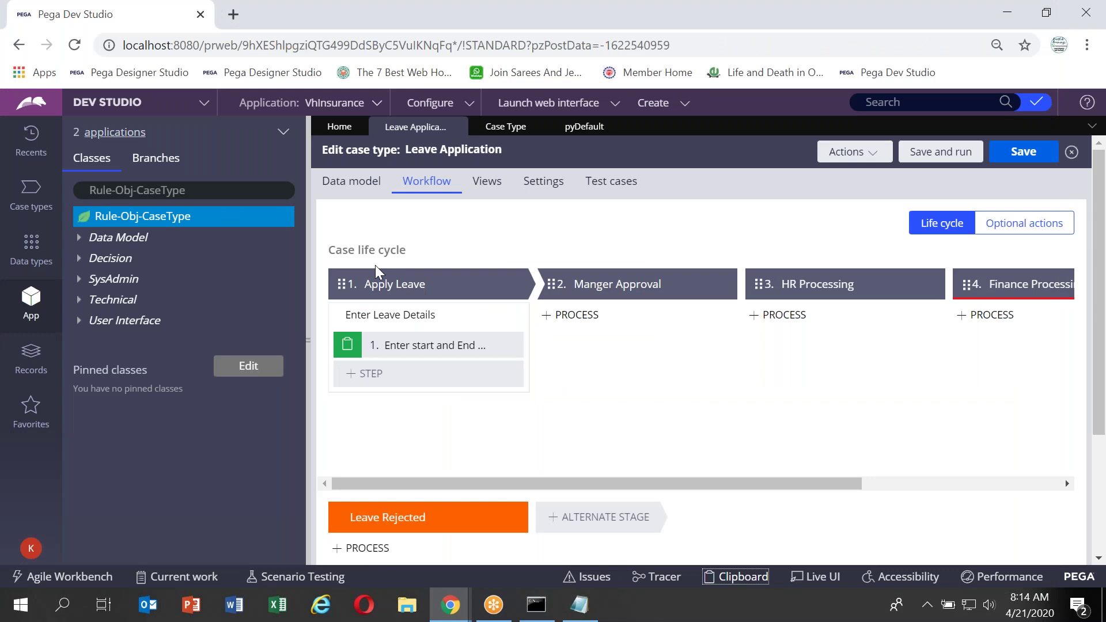
Replace the class shown in the class explorer with IBS-VhInsura-Work-LeaveApplication.
left_click(209, 189)
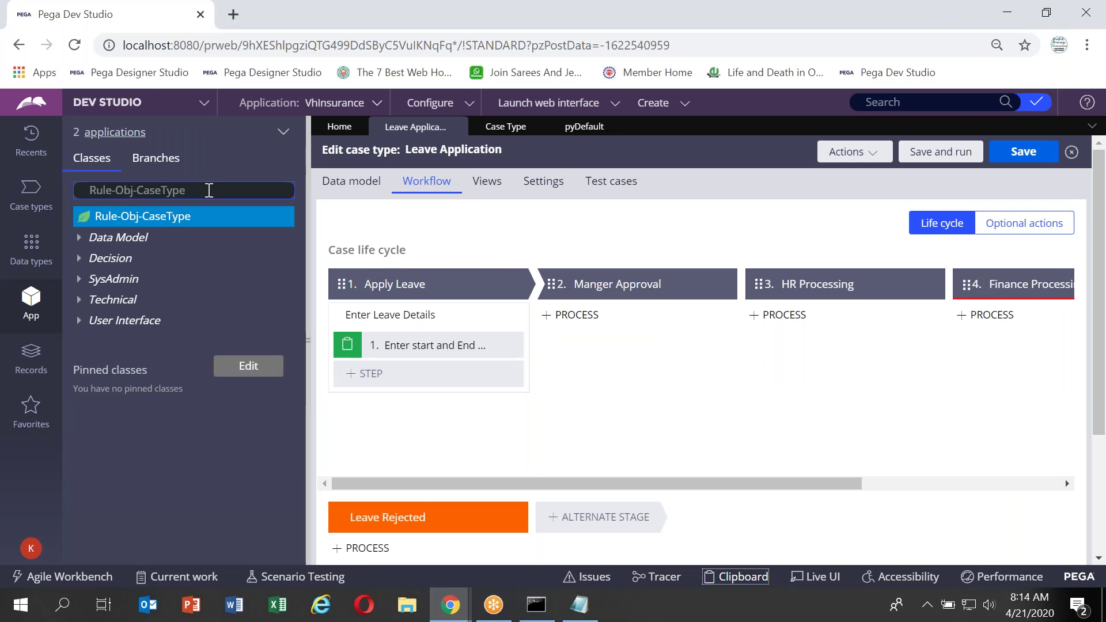
key("ctrl+a")
key("BackSpace")
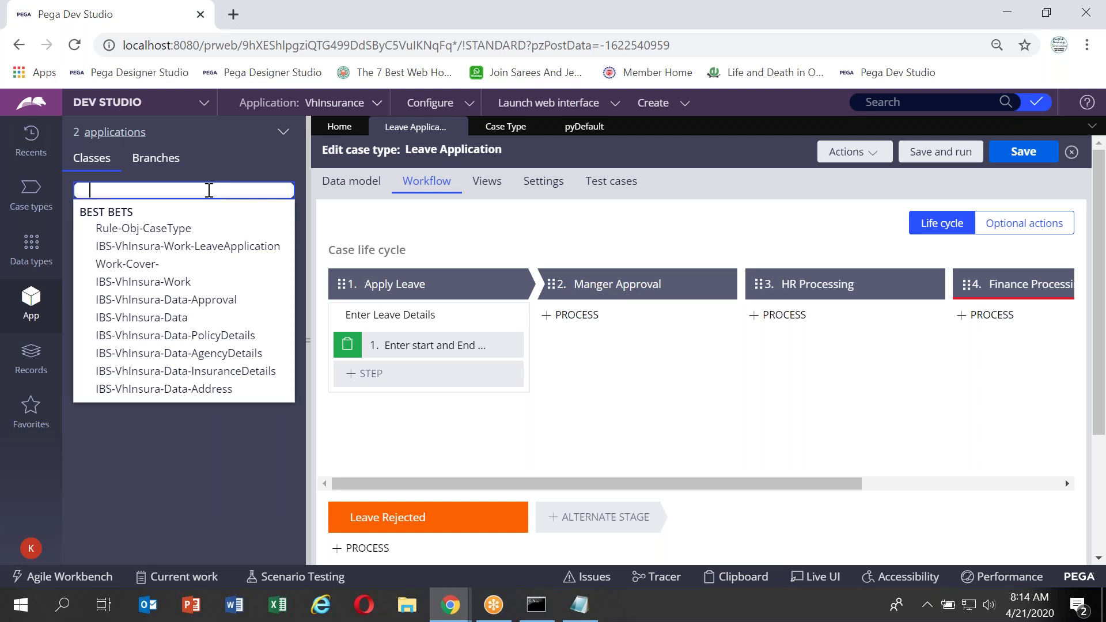
left_click(160, 282)
left_click(190, 190)
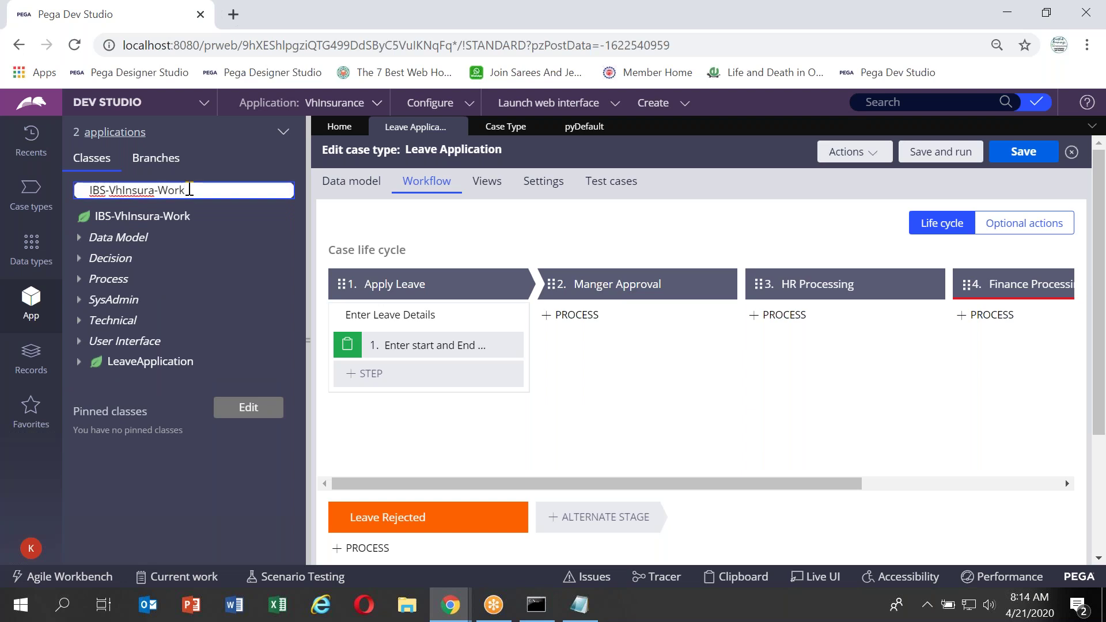
type("-")
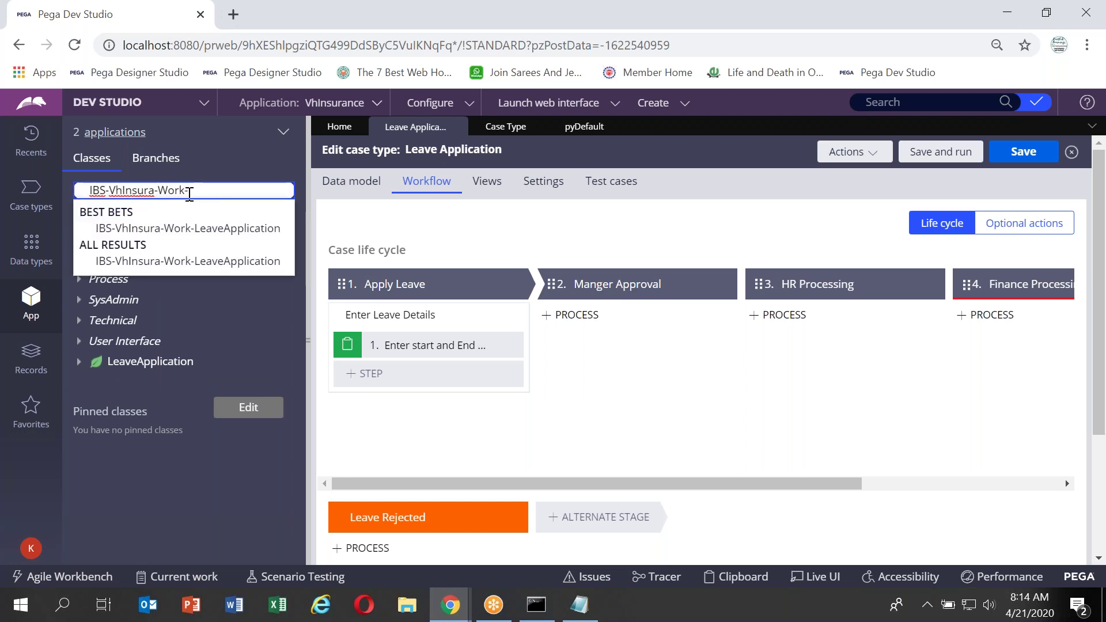
left_click(203, 229)
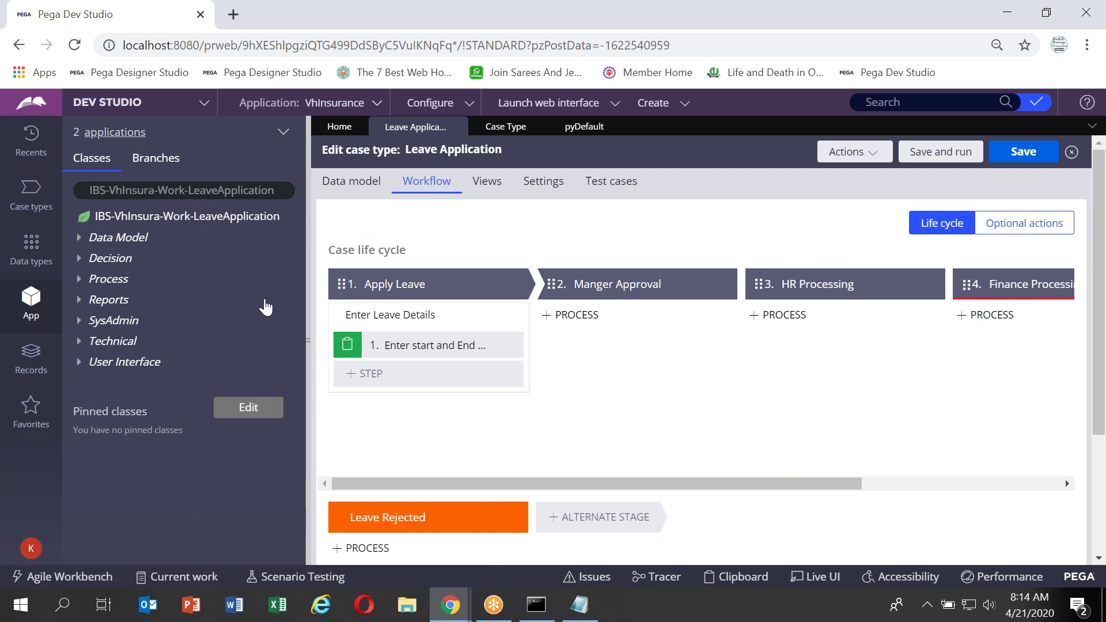
Switch to the Pega Class Notes in Notepad and clear the area below the heading "Understanding Technical Aspects of CaseType:".
key("alt+Tab")
key("Tab")
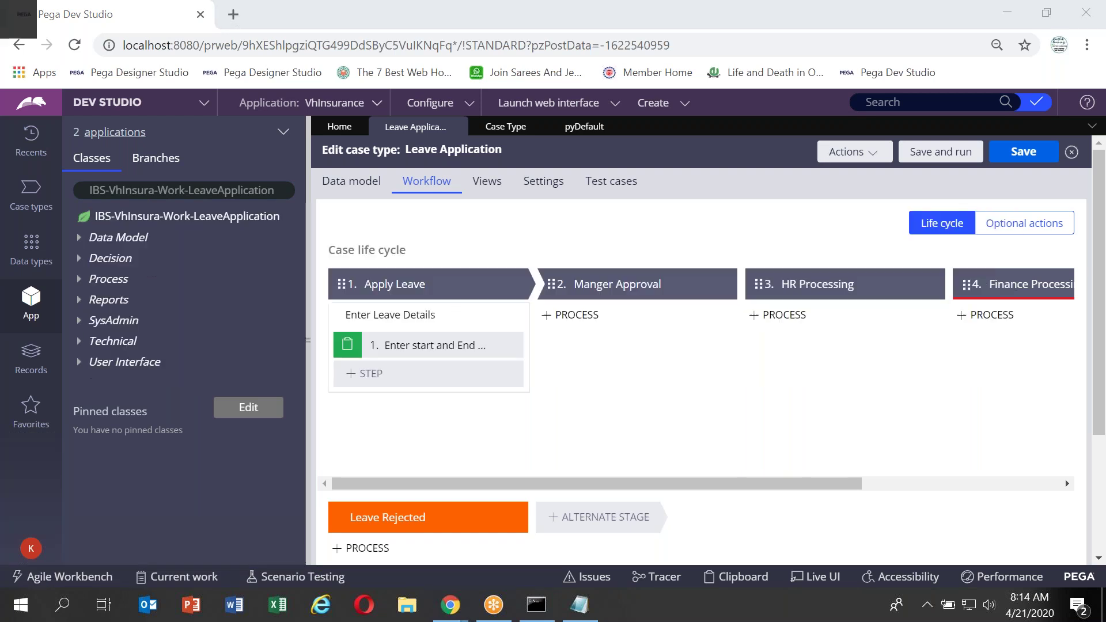
left_click_drag(311, 214, 144, 184)
key("Delete")
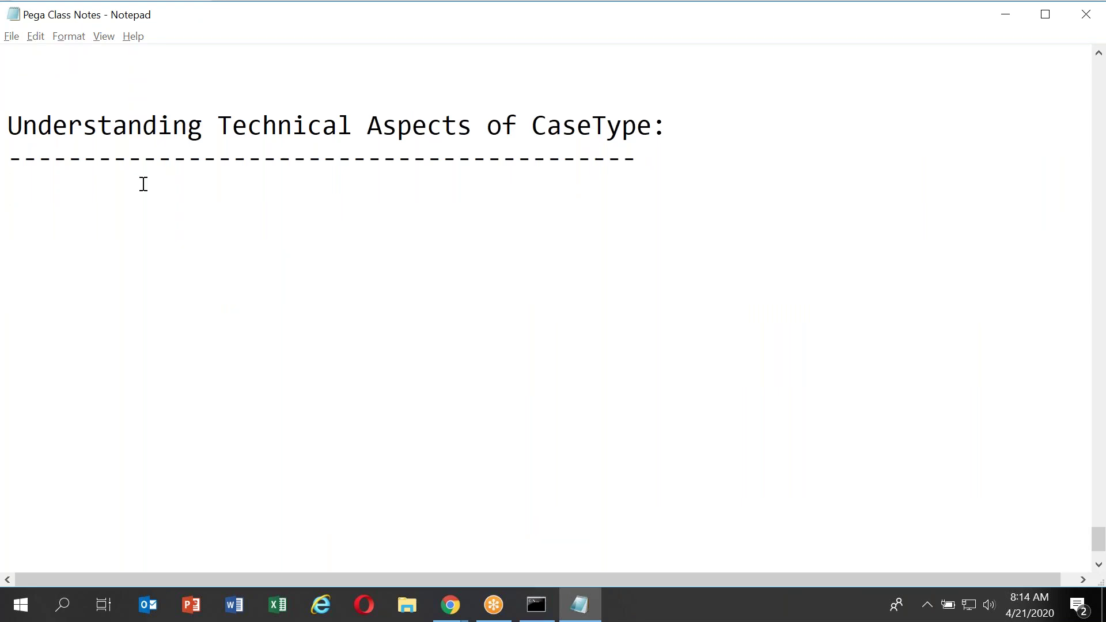
Return to Pega Dev Studio and select the IBS-VhInsura-Work-LeaveApplication class in the class tree.
key("alt+Tab")
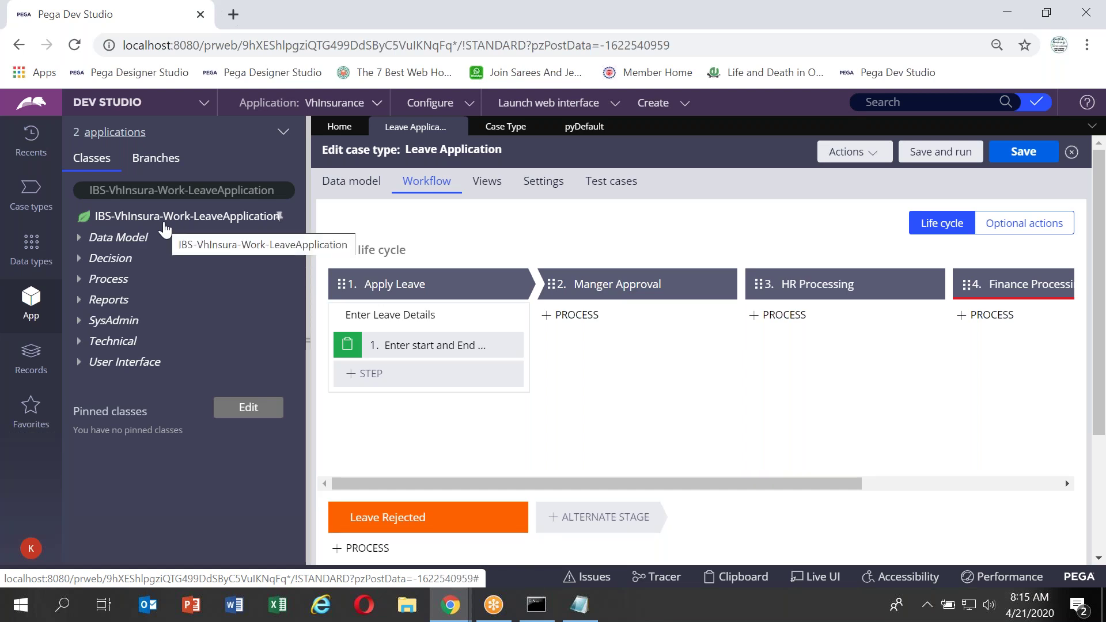
left_click(209, 221)
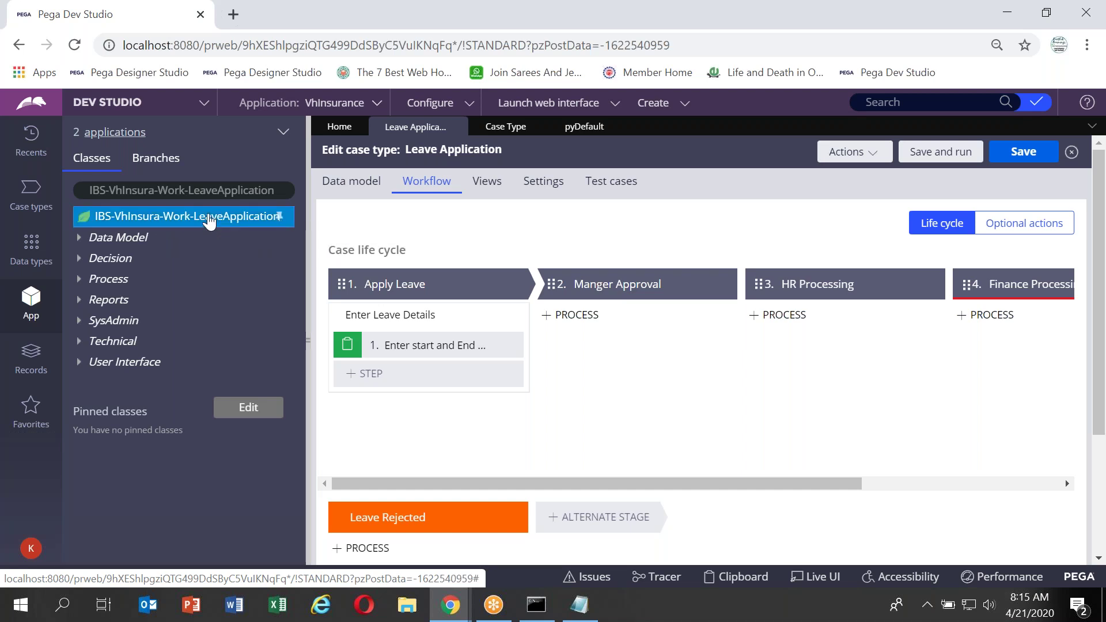
Open the definition of the IBS-VhInsura-Work-LeaveApplication class and examine its class group and inheritance settings.
right_click(209, 221)
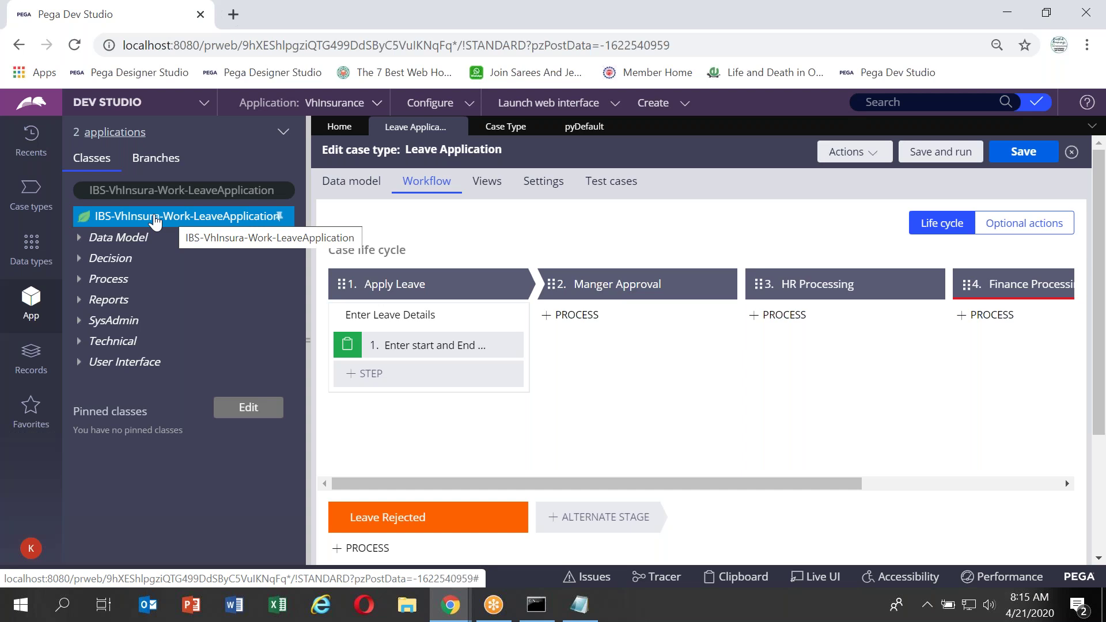
right_click(239, 224)
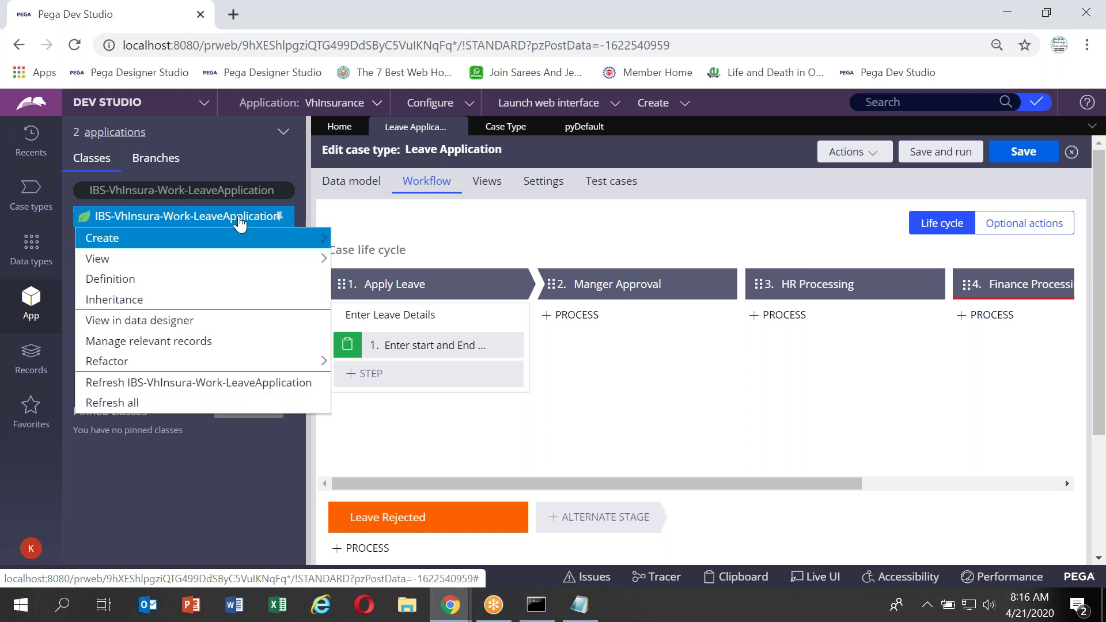
left_click(180, 284)
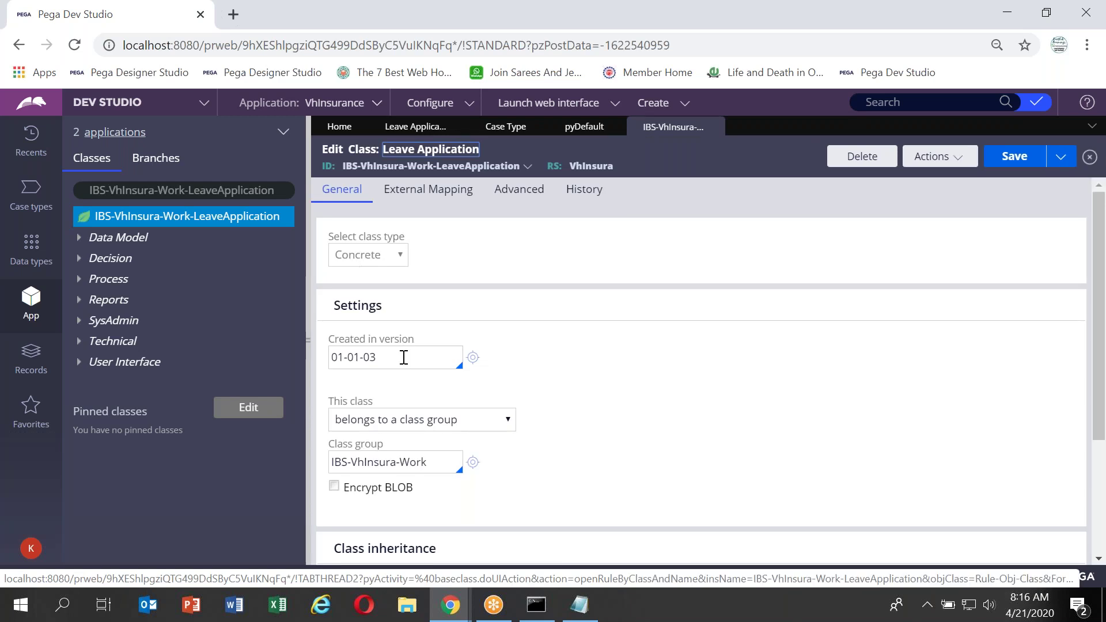
scroll(404, 358, "down", 1)
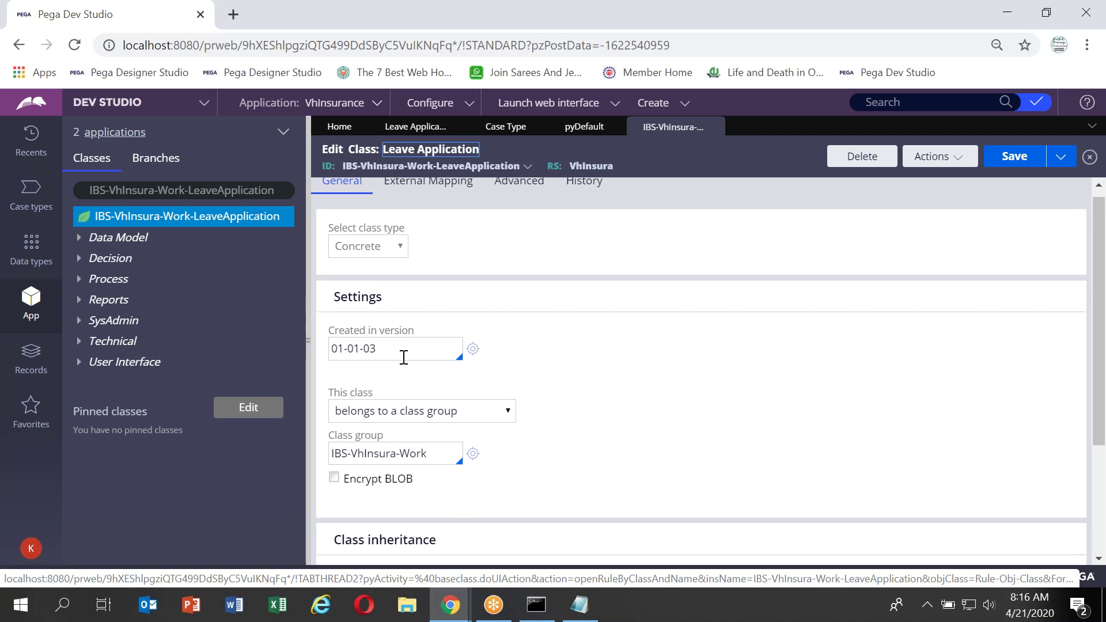
scroll(404, 357, "down", 1)
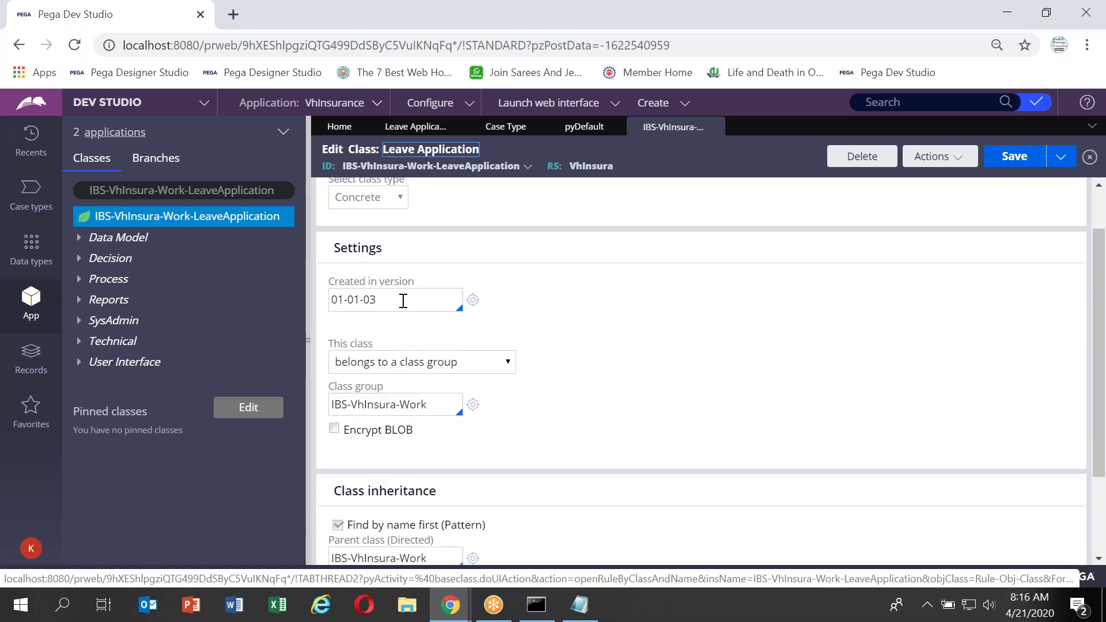
scroll(403, 299, "down", 1)
scroll(403, 299, "down", 1)
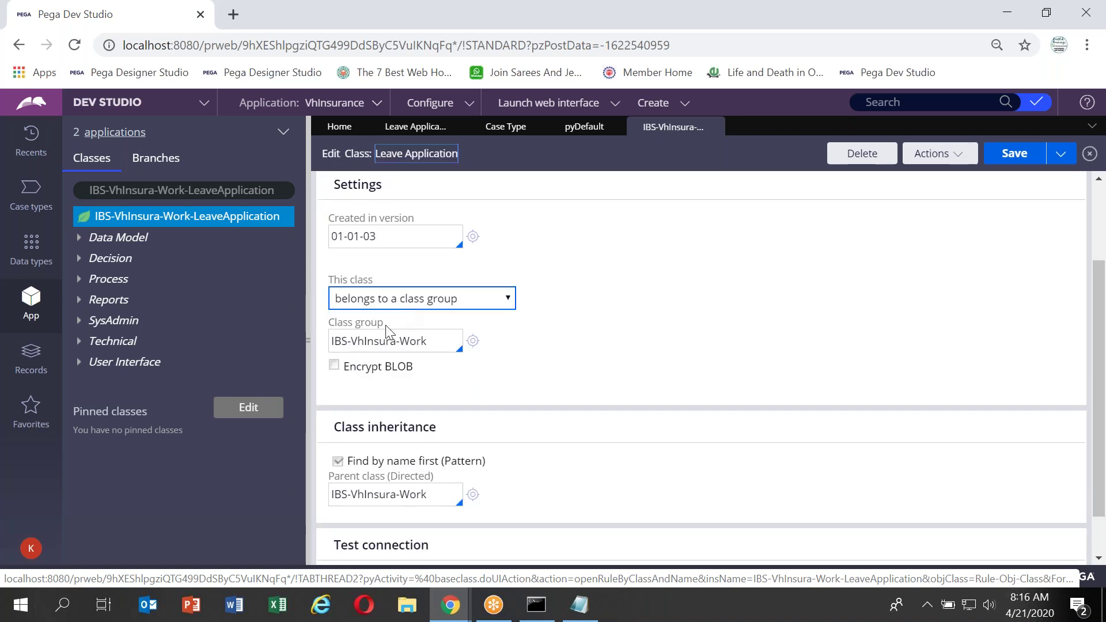
double_click(372, 342)
triple_click(373, 342)
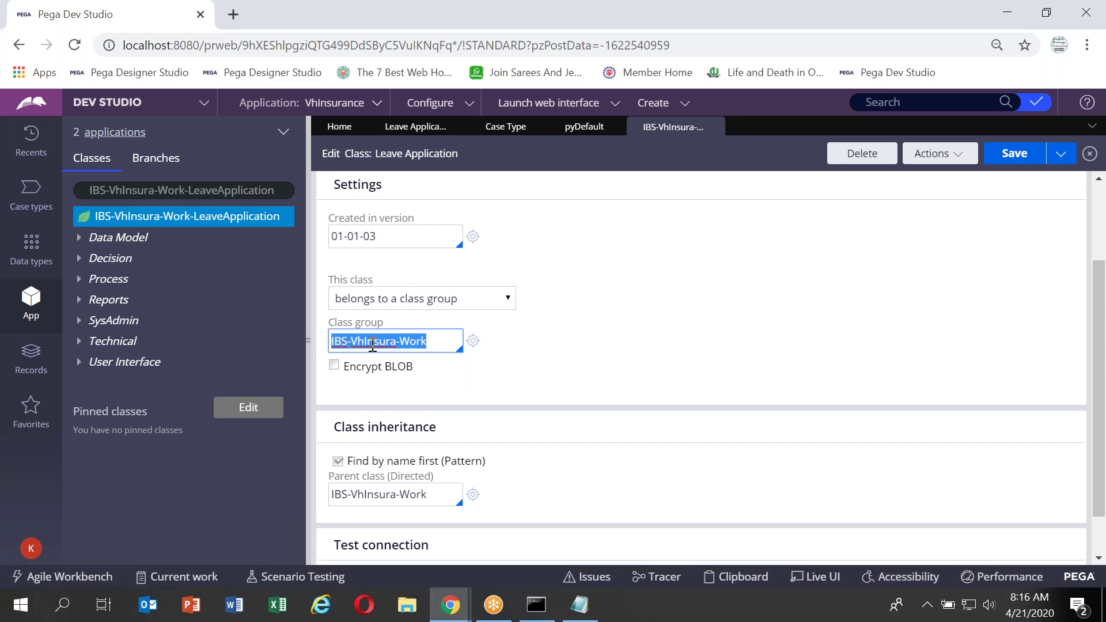
scroll(372, 345, "down", 1)
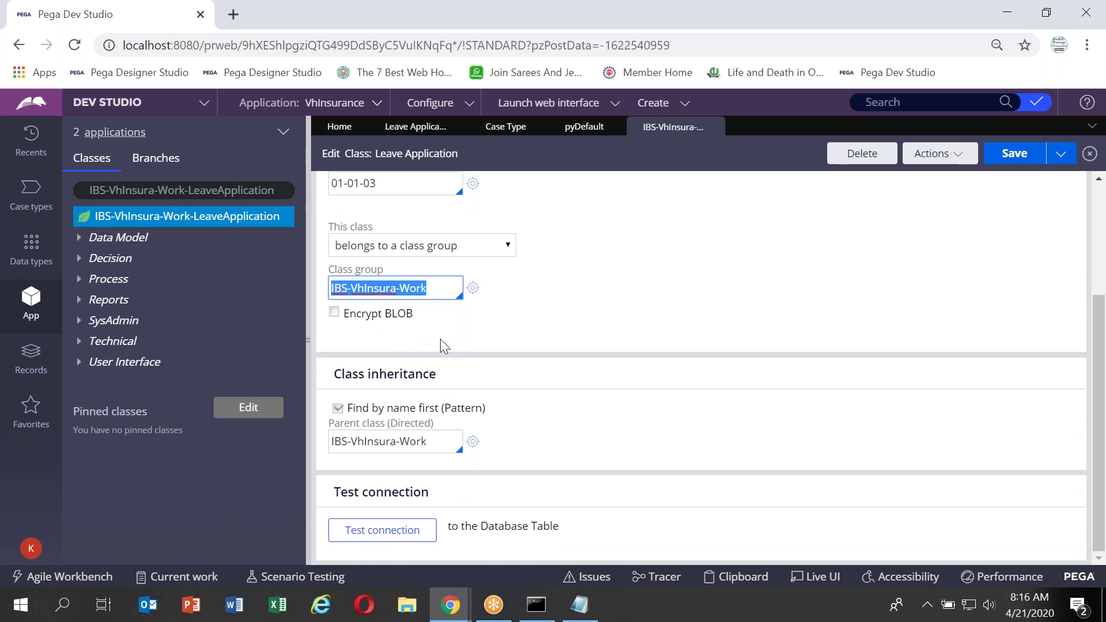
Test the class's connection to the database table, highlight the mapped table in the results, and close the results window.
left_click(369, 528)
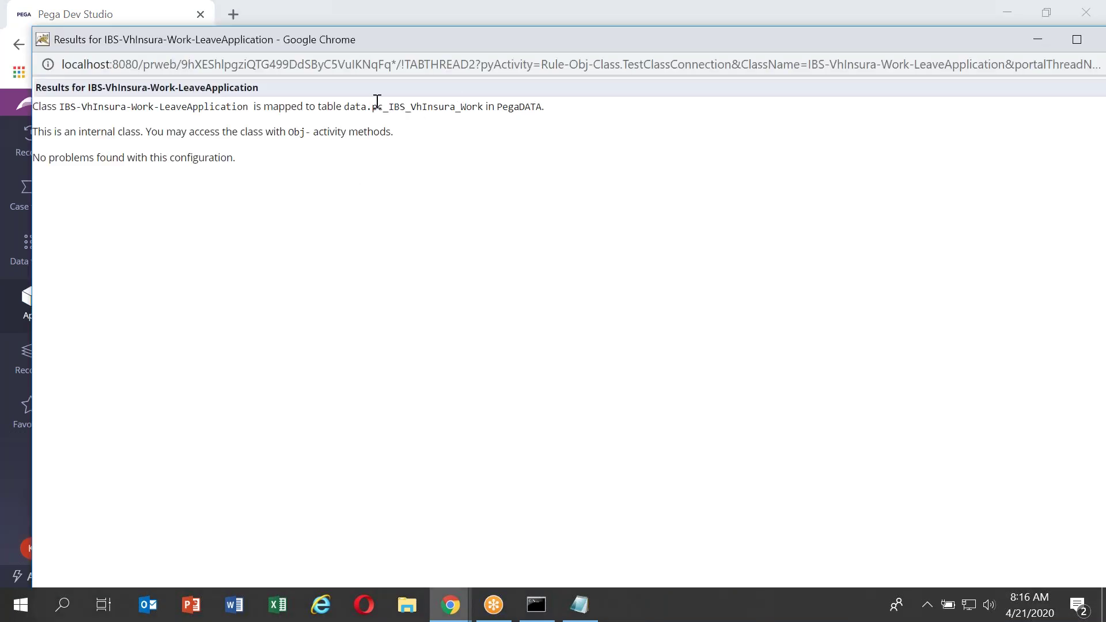
left_click_drag(345, 106, 487, 128)
left_click_drag(513, 122, 542, 107)
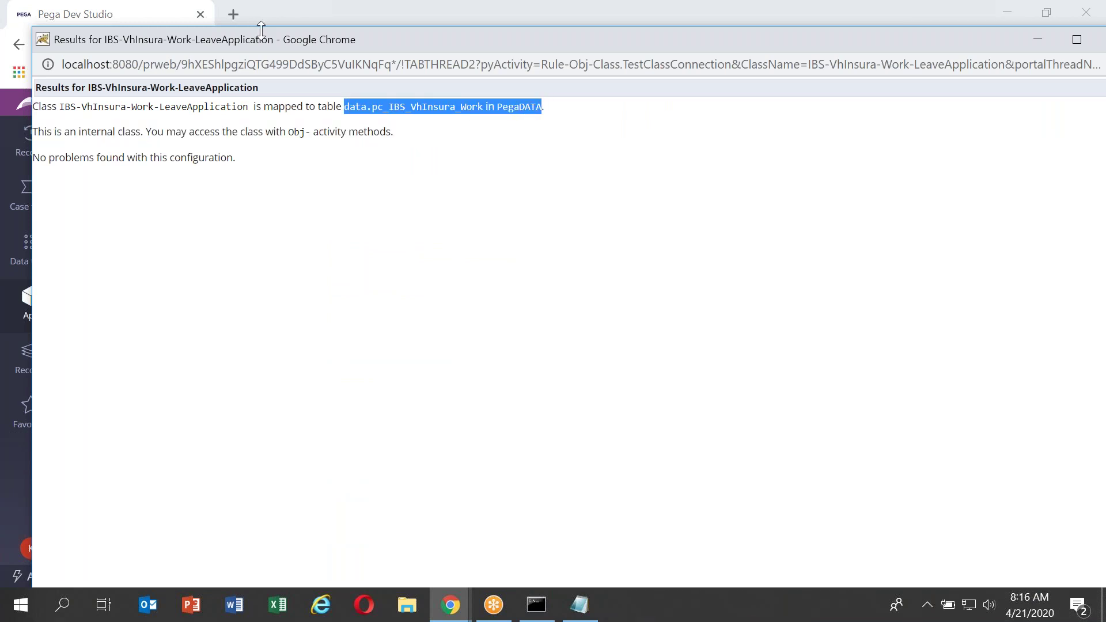
left_click_drag(225, 39, 154, 220)
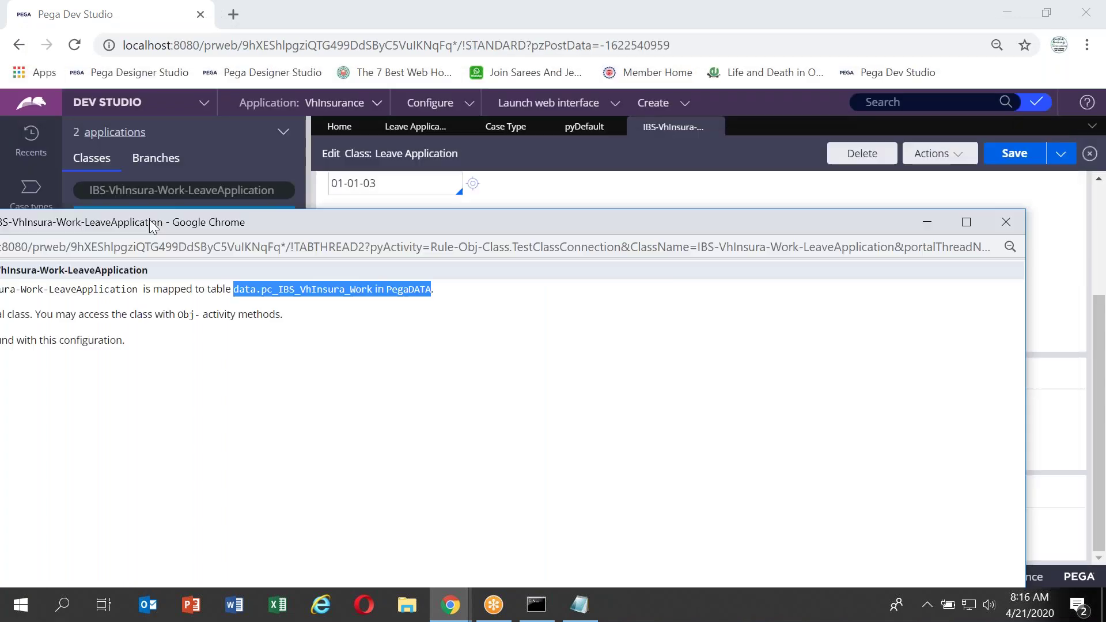
left_click(1001, 220)
scroll(531, 371, "up", 3)
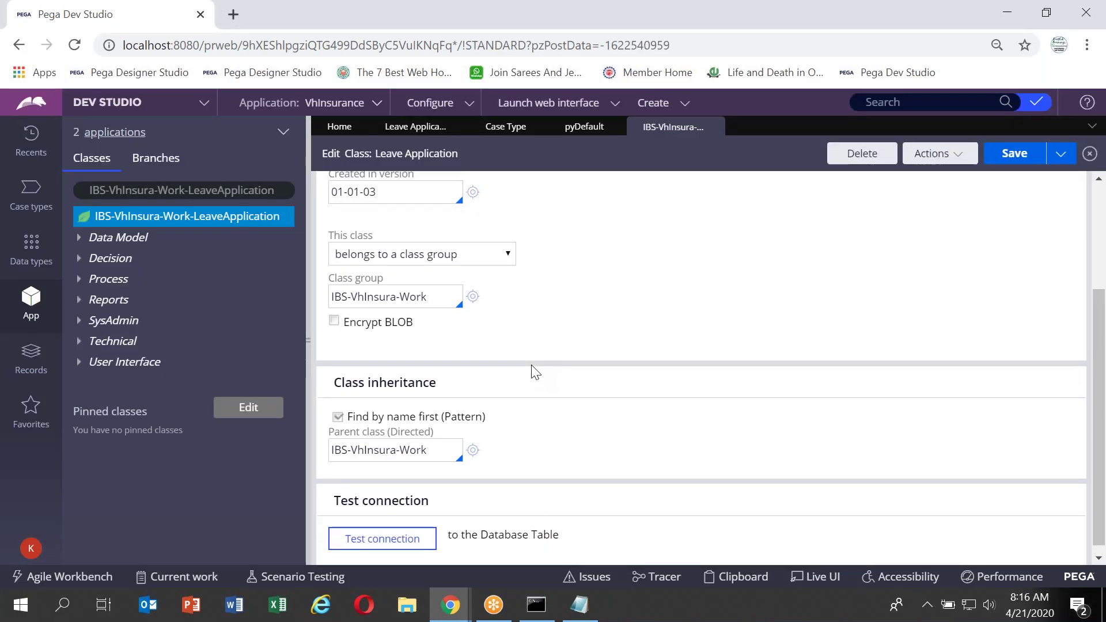
scroll(472, 410, "down", 3)
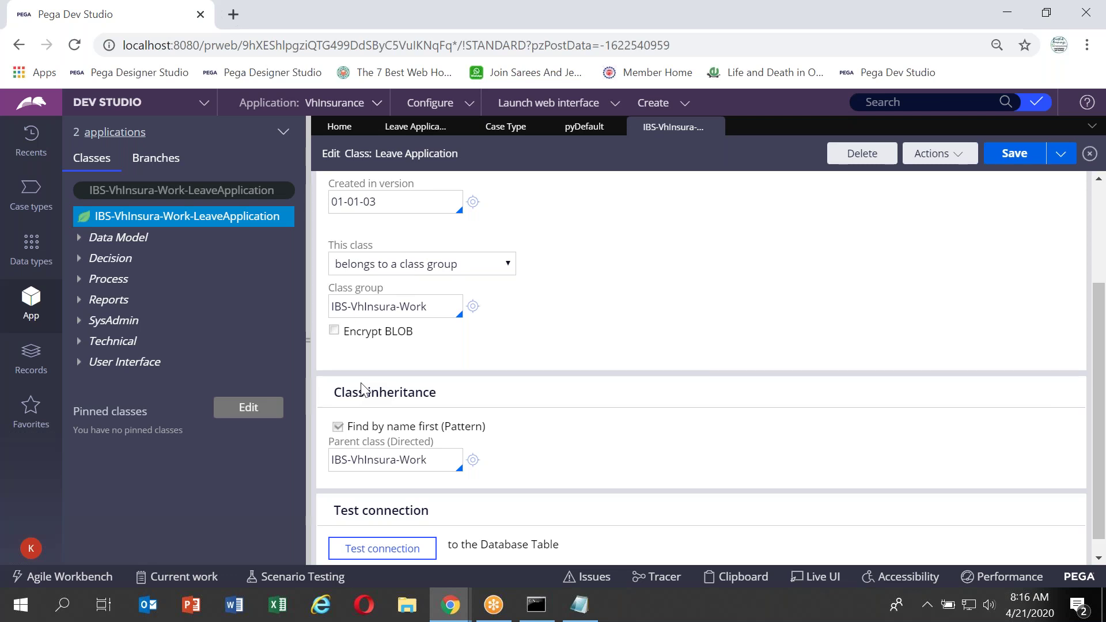
Launch Paint and switch to its blank canvas.
double_click(225, 190)
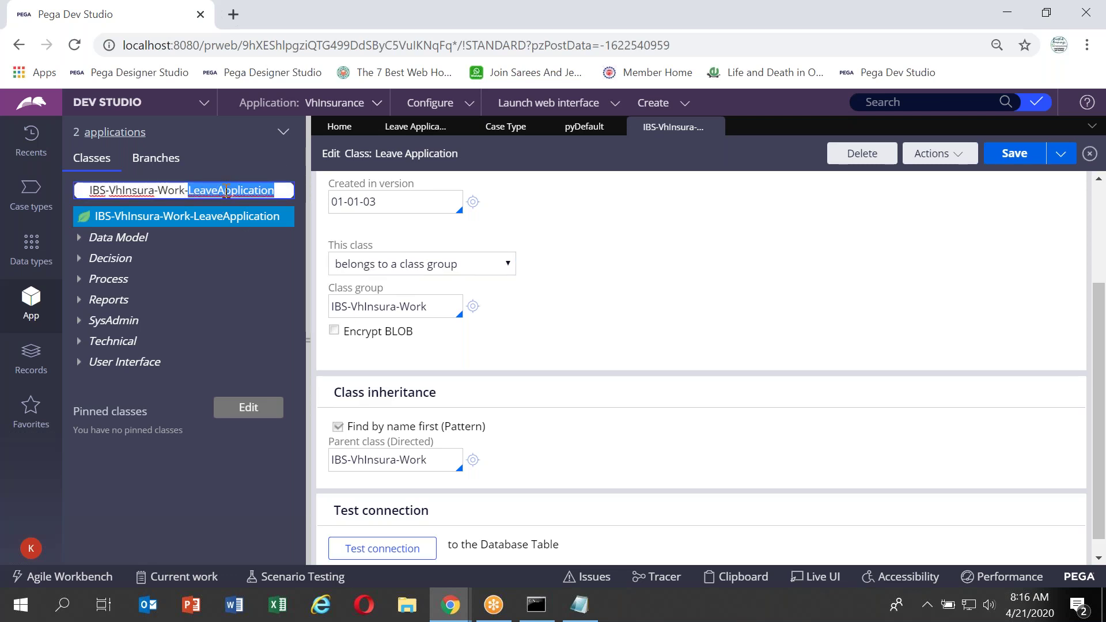
left_click(20, 612)
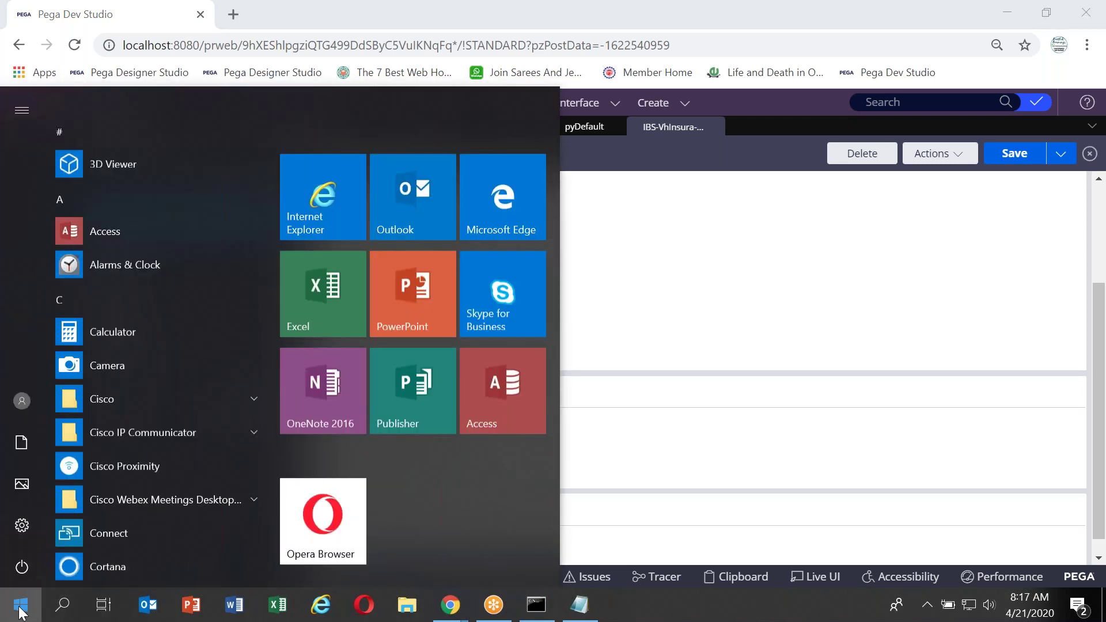
type("paint")
key("Escape")
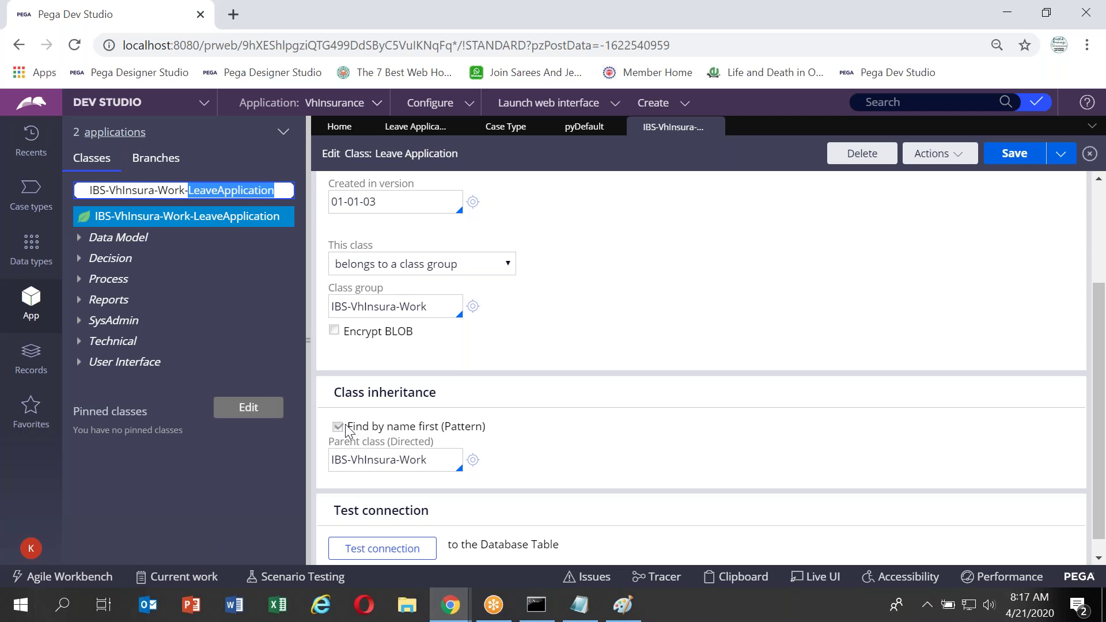
key("alt+Tab")
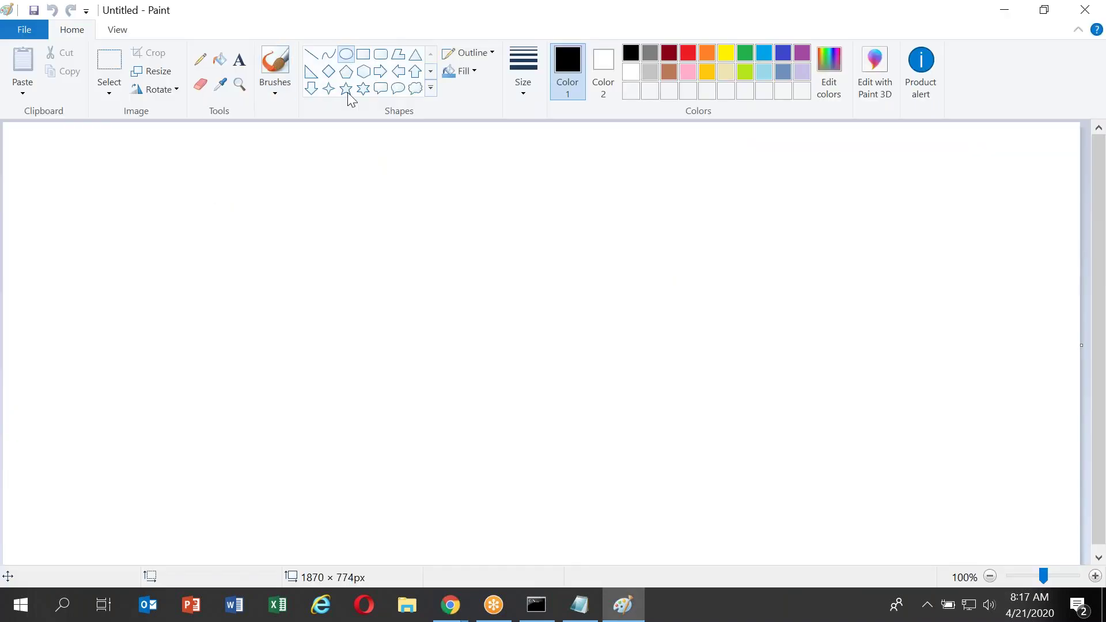
Draw an ellipse about 370 × 118 px near the canvas's lower middle and label it "Leave Application".
left_click_drag(449, 439, 662, 507)
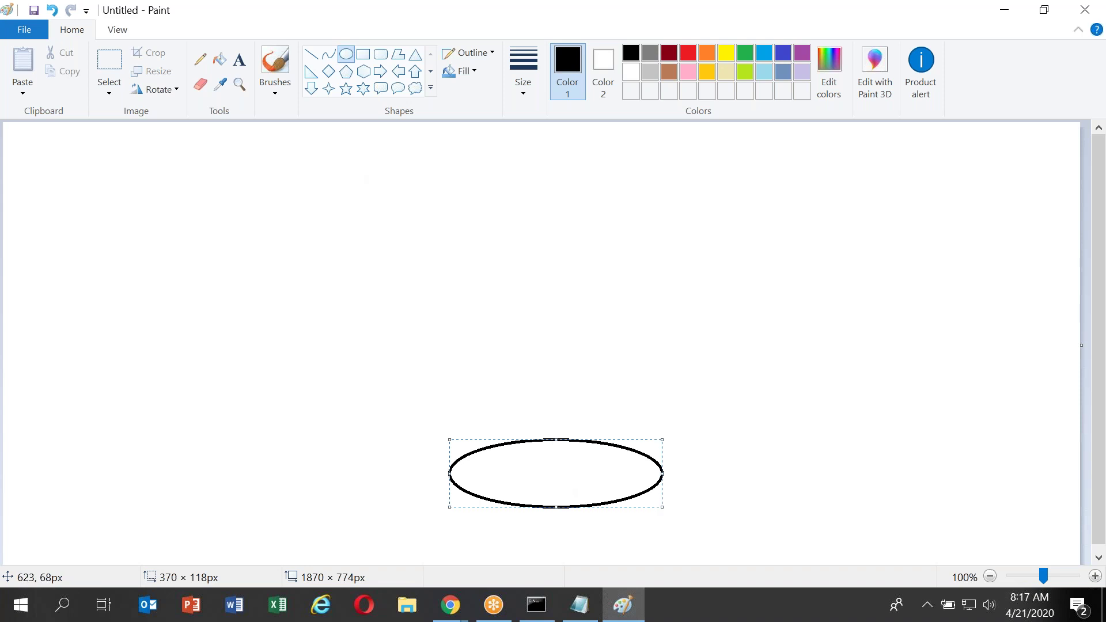
left_click(239, 59)
left_click_drag(489, 464, 615, 485)
type("L")
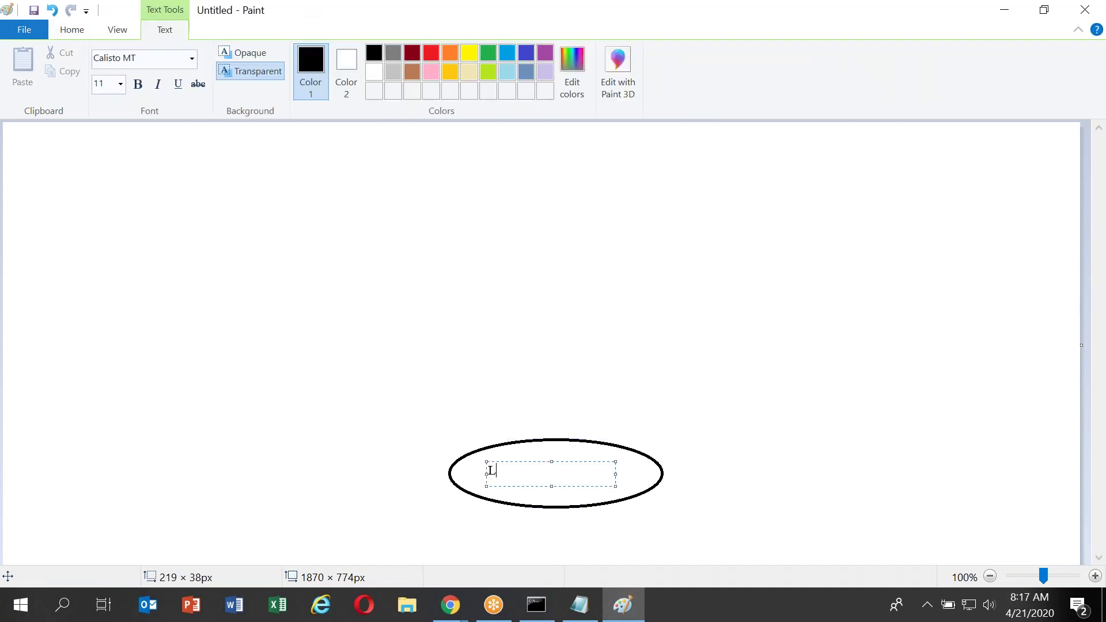
type("eave Appliatio")
type("catio")
left_click(707, 418)
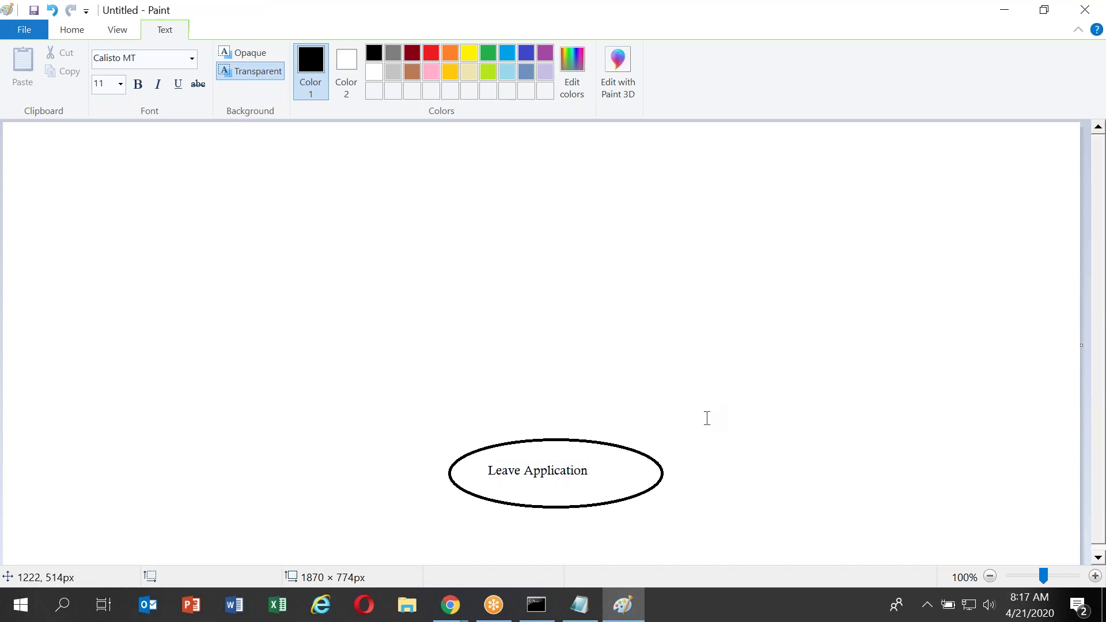
Draw a line about 126 × 128 px up and left from the Leave Application ellipse, with an ellipse about 311 × 79 px at its end.
left_click(311, 54)
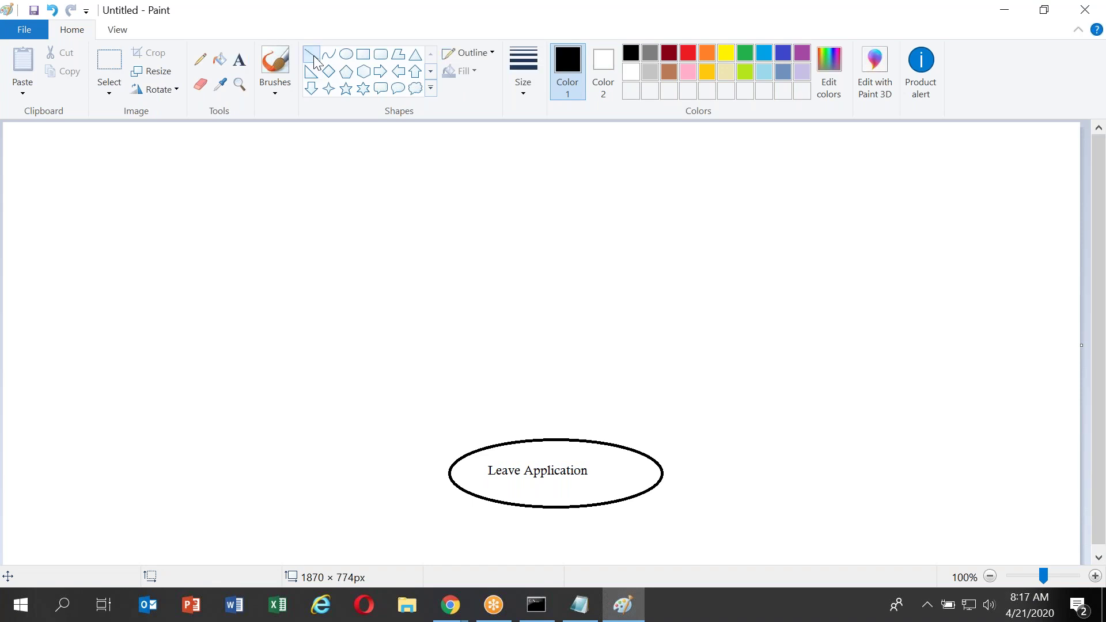
left_click_drag(380, 391, 451, 464)
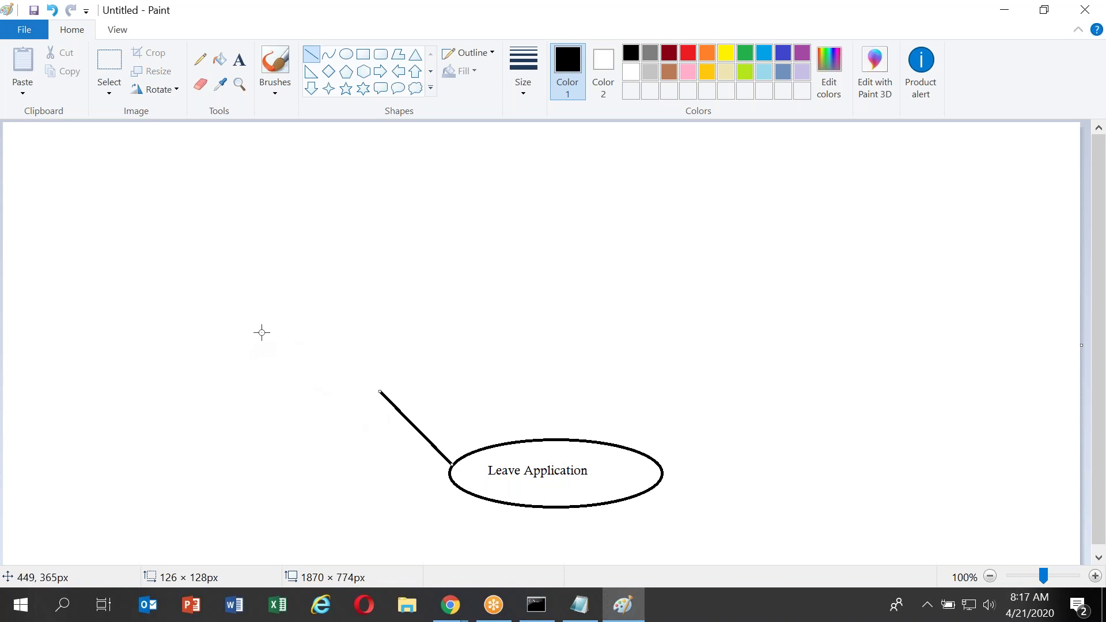
left_click_drag(261, 332, 368, 382)
key("ctrl+z")
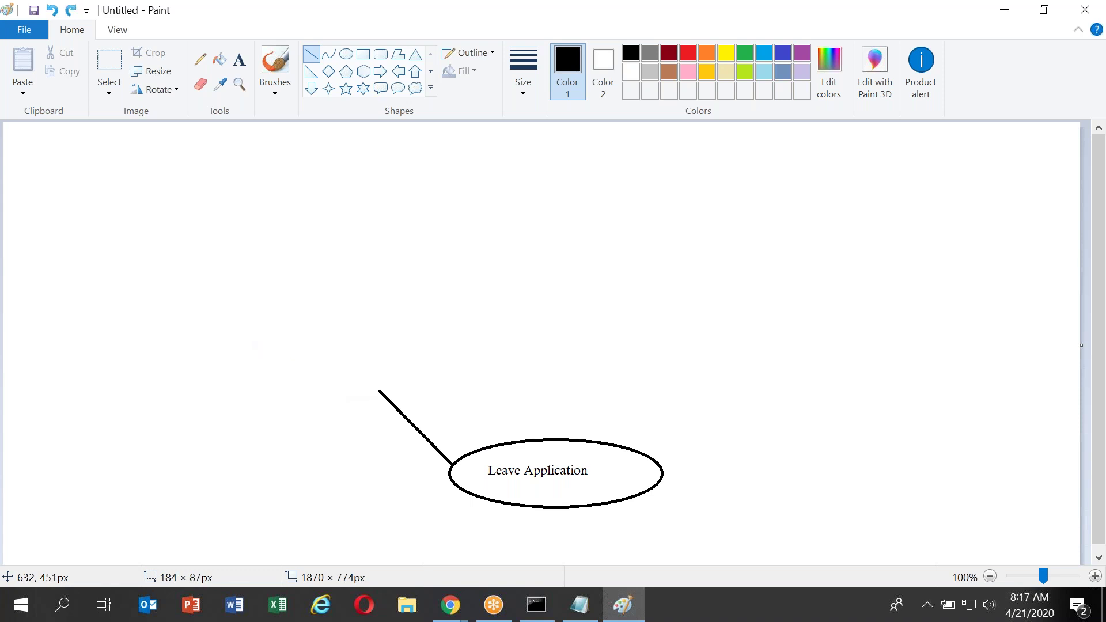
left_click(347, 54)
mouse_move(292, 346)
left_mouse_down()
mouse_move(381, 388)
mouse_move(471, 391)
left_mouse_up()
Copy the class name IBS-VhInsura-Work-LeaveApplication from Dev Studio into the Notepad class notes, leaving a blank line below the heading.
key("alt+Tab")
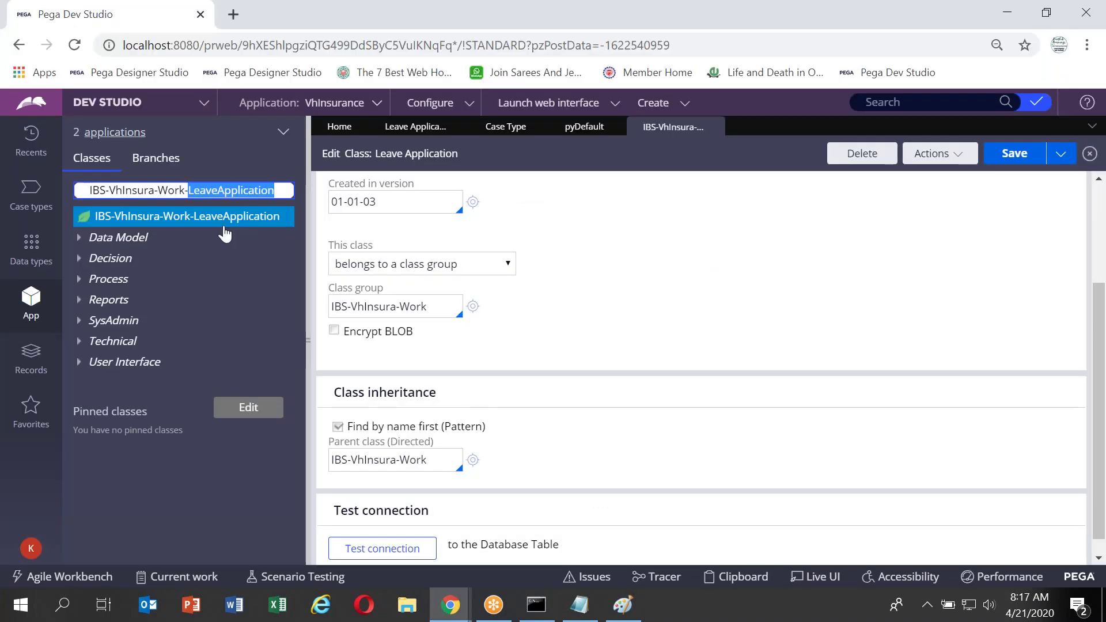
left_click(231, 190)
triple_click(230, 190)
key("ctrl+c")
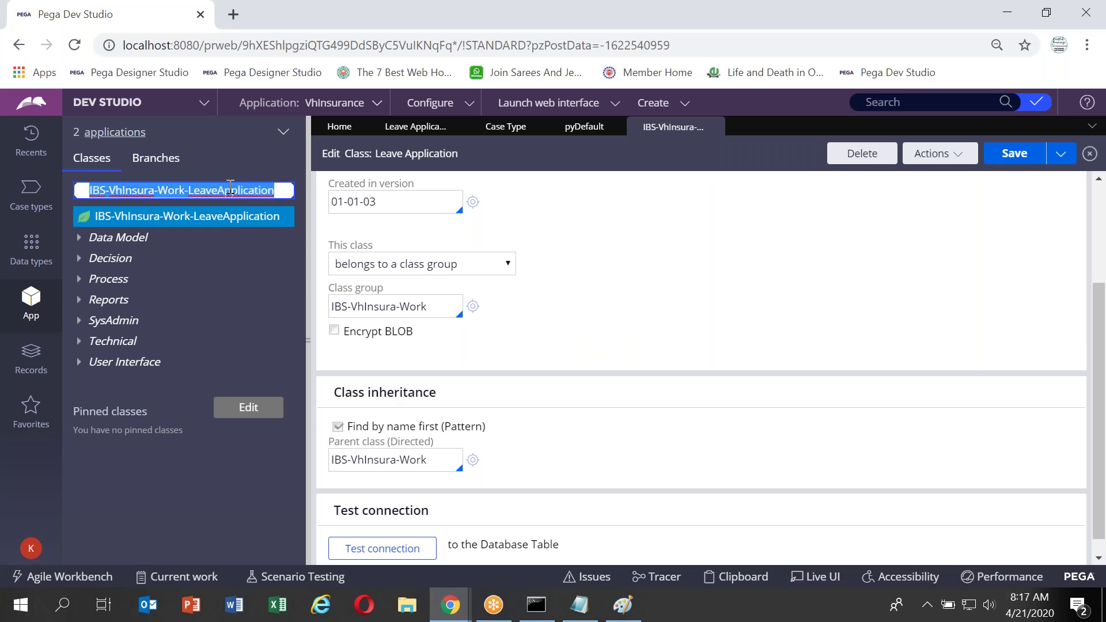
key("alt+Tab")
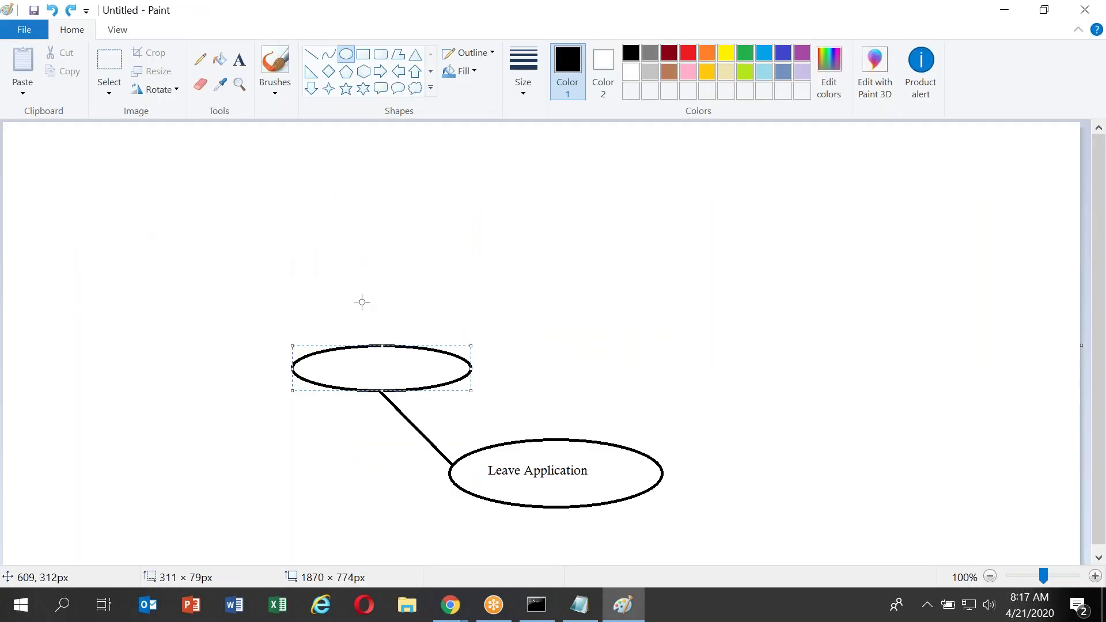
key("alt+Tab")
key("ctrl+v")
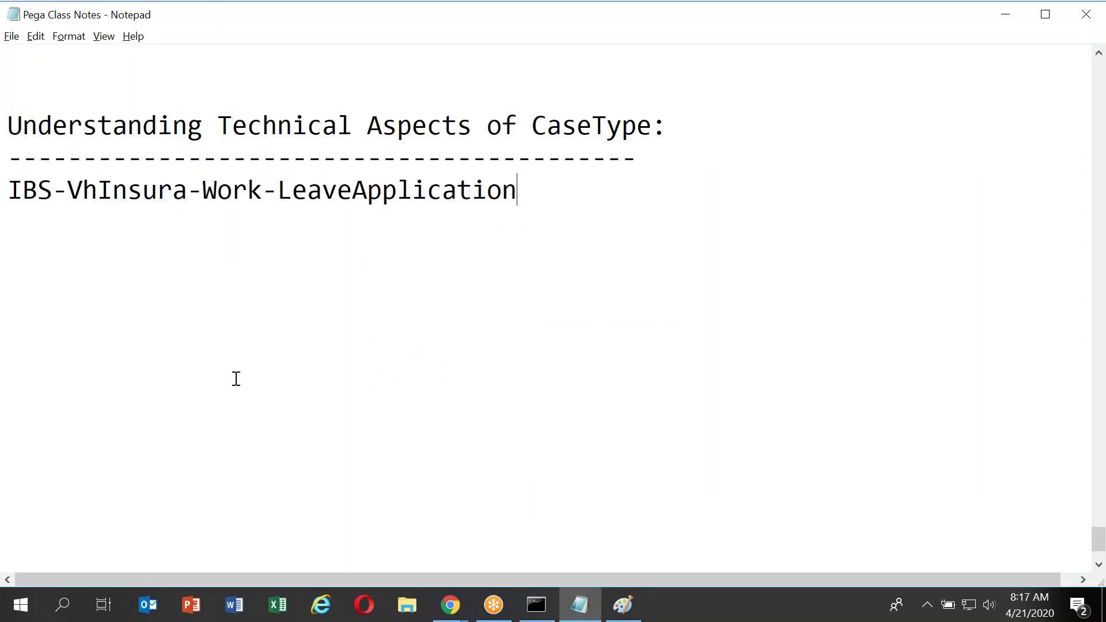
key("Return")
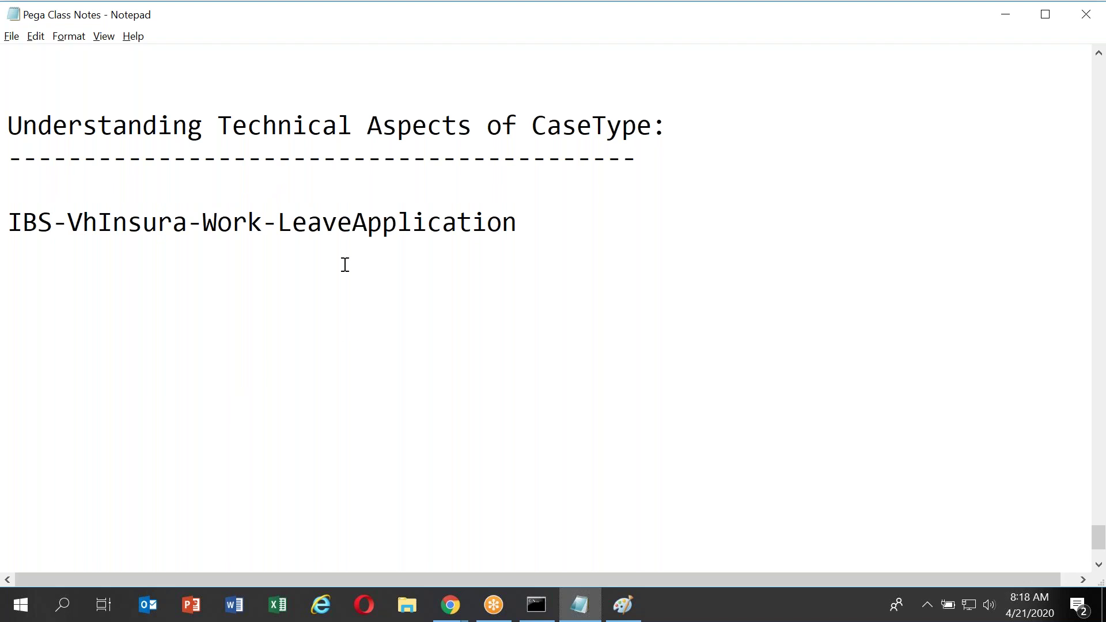
Examine the parts of the class name in the notes, highlighting LeaveApplication and the IBS-VhInsura-Work prefix.
left_click(368, 203)
double_click(368, 221)
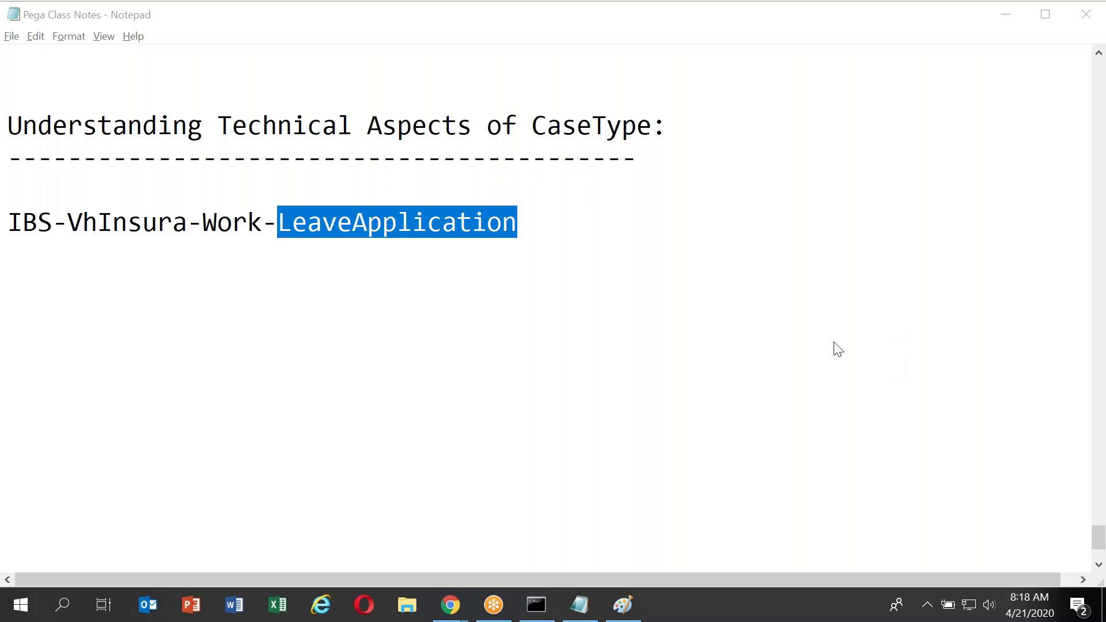
left_click(324, 244)
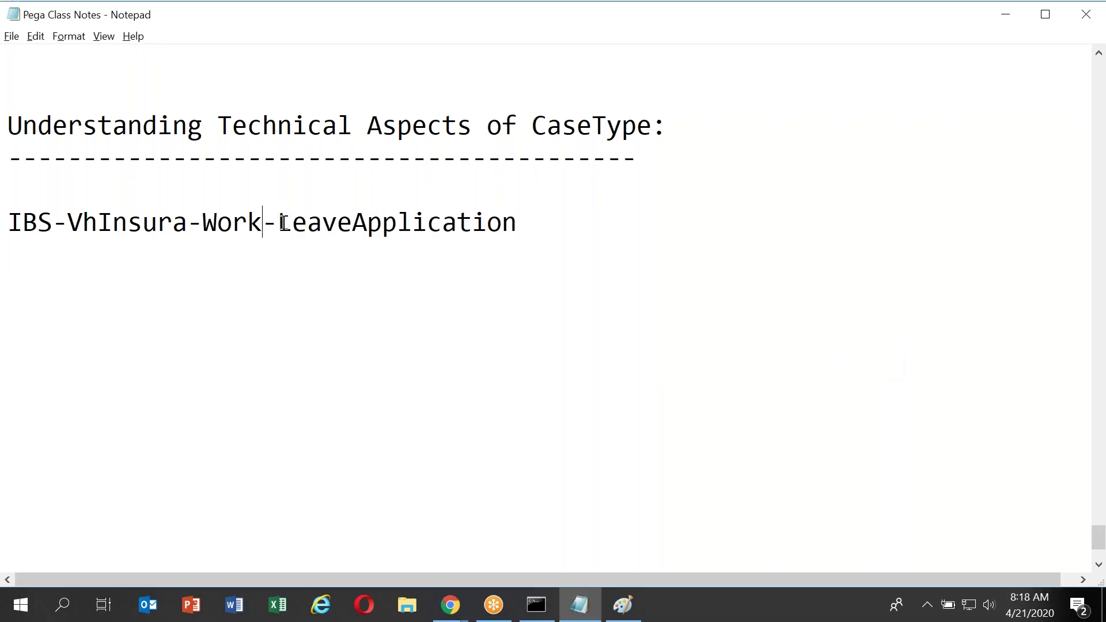
left_click_drag(531, 228, 22, 219)
double_click(338, 230)
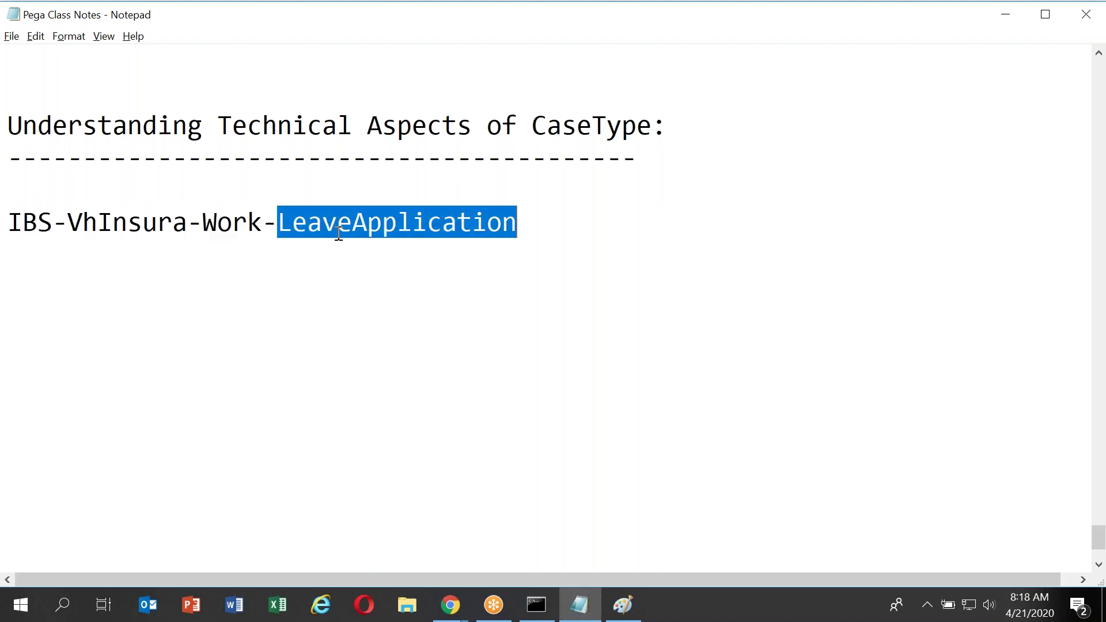
left_click(263, 224)
key("shift+Left")
key("shift+Left")
key("ctrl+shift+Left")
key("ctrl+shift+Left")
key("ctrl+shift+Left")
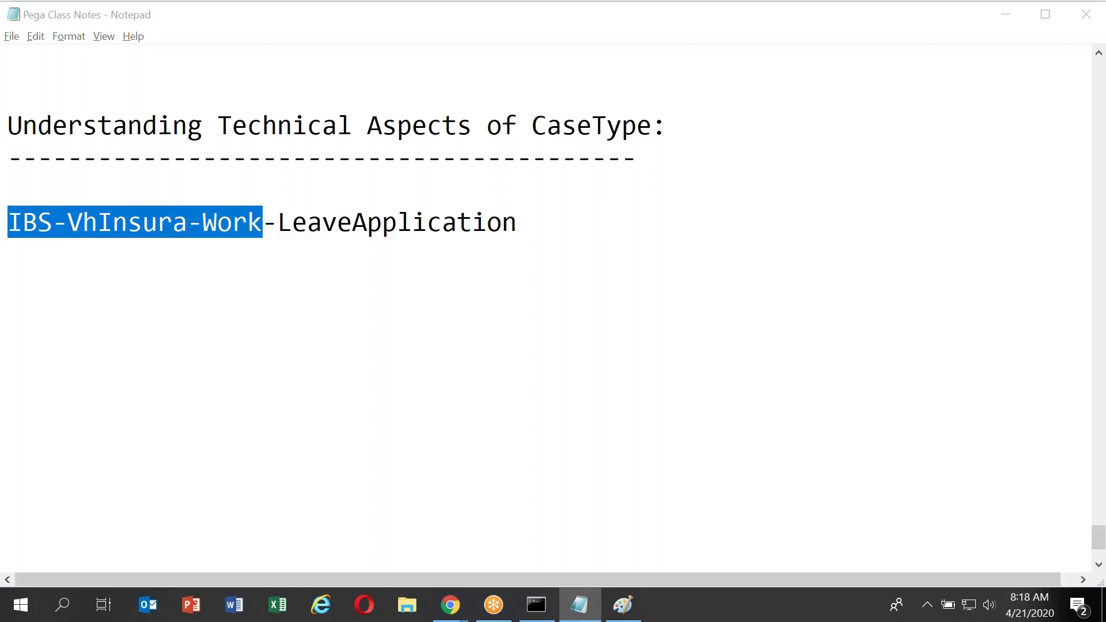
Switch back to Paint and label the upper ellipse "Work".
key("alt+Tab")
left_click(241, 59)
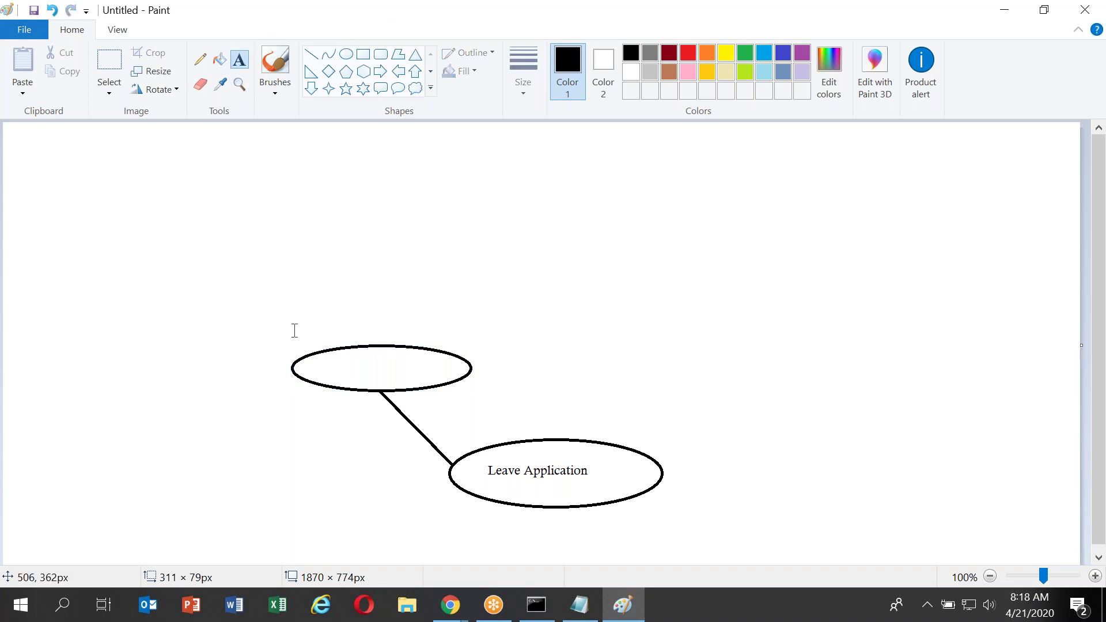
left_click_drag(315, 363, 438, 383)
type("Work")
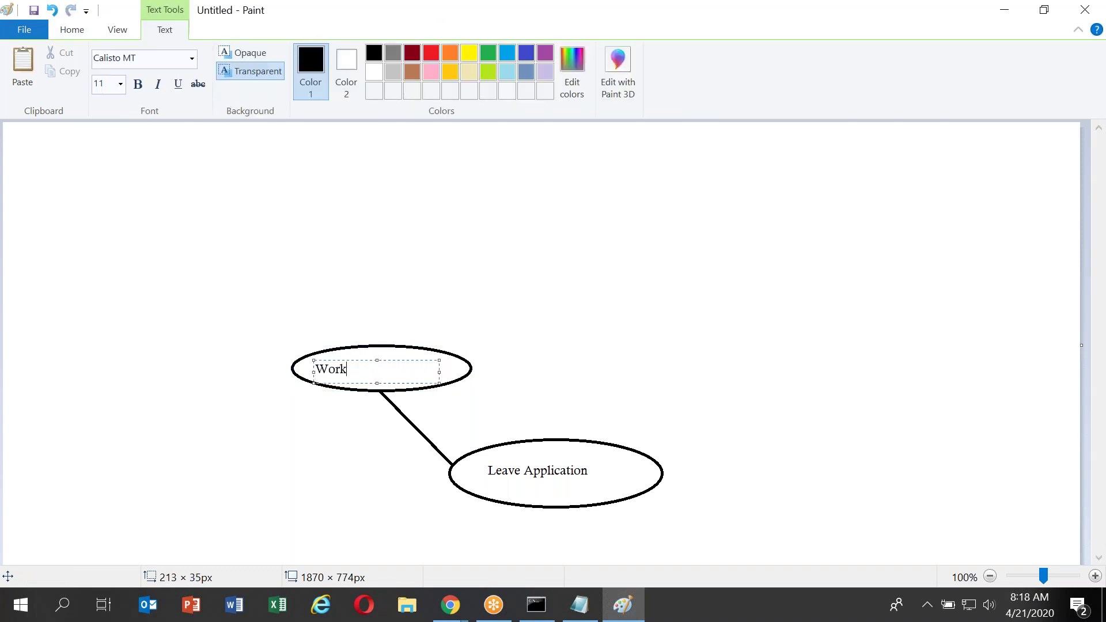
left_click(292, 400)
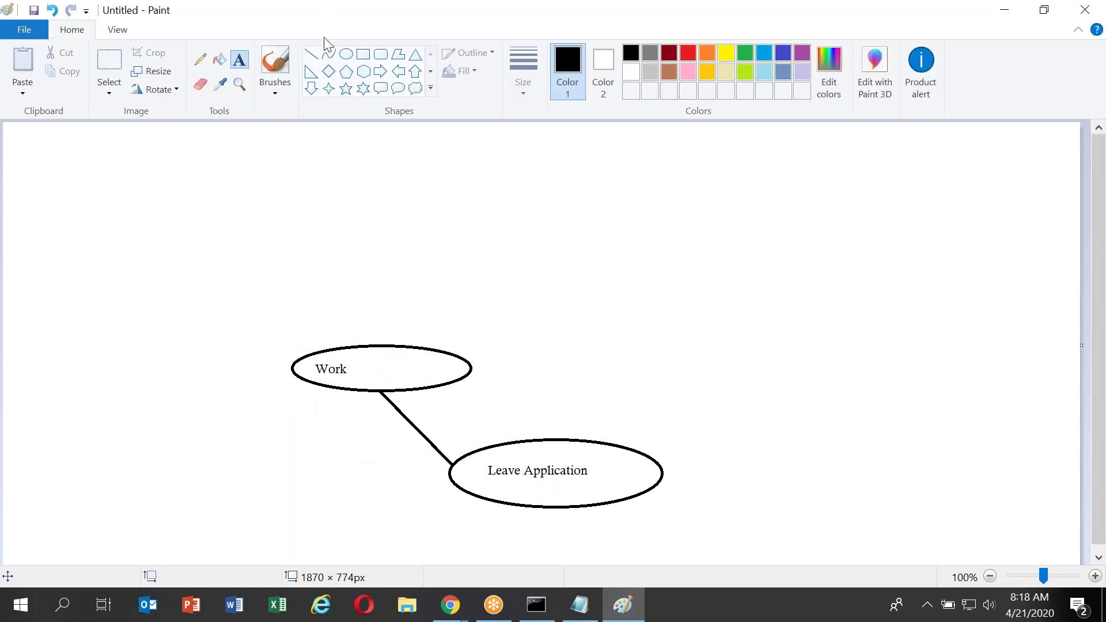
Draw a line about 92 × 72 px up and left from the Work ellipse, with an ellipse about 290 × 54 px at its end.
left_click(311, 55)
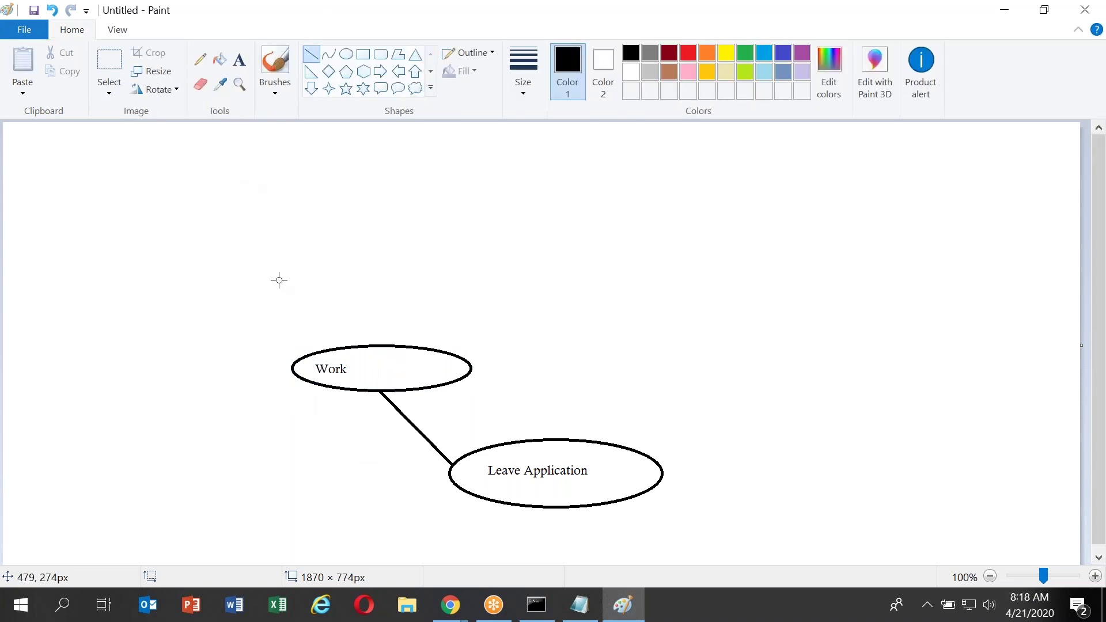
mouse_move(243, 321)
left_mouse_down()
mouse_move(290, 342)
mouse_move(296, 361)
left_mouse_up()
left_click(346, 54)
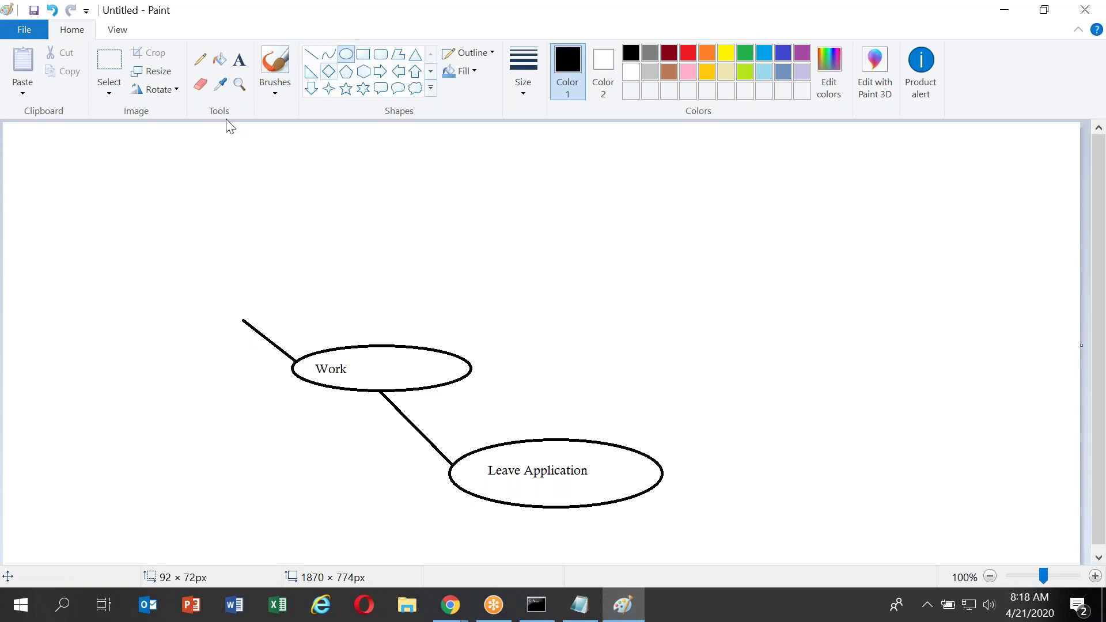
mouse_move(160, 287)
left_mouse_down()
mouse_move(251, 332)
mouse_move(327, 317)
left_mouse_up()
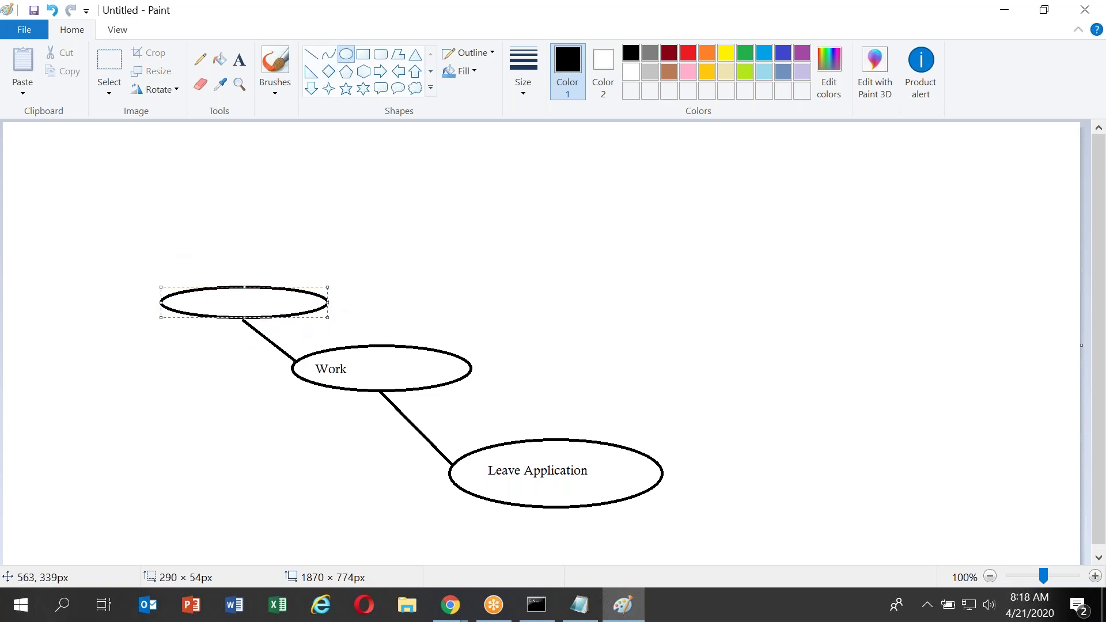
Copy VhInsura from the class name in the Notepad notes and label the new empty ellipse in Paint "VhInsura".
key("alt+Tab")
double_click(136, 225)
key("ctrl+c")
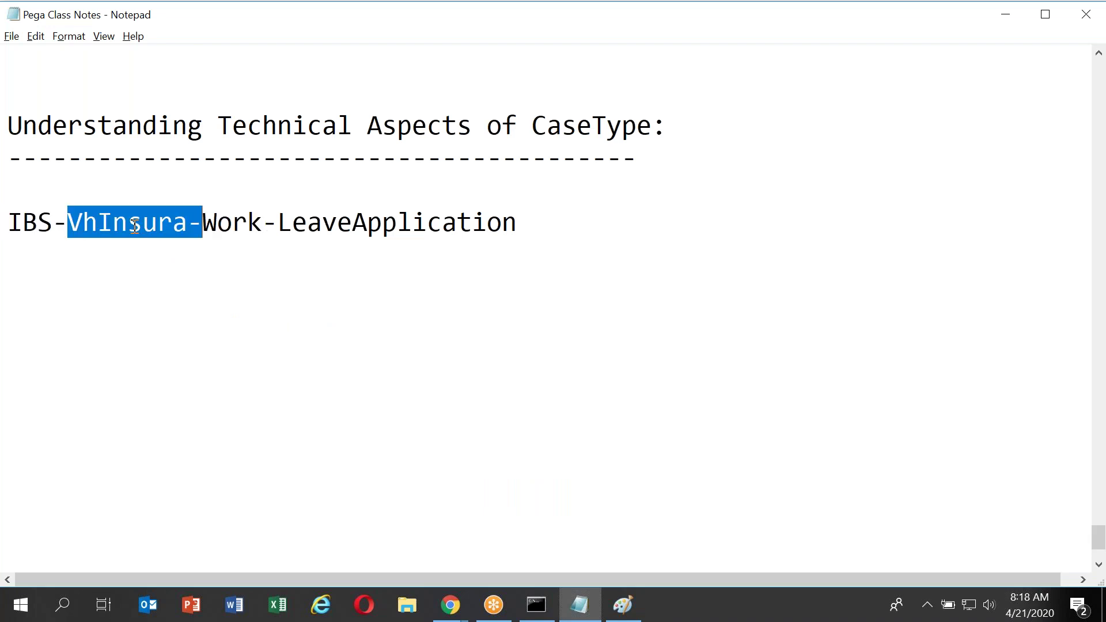
key("alt+Tab")
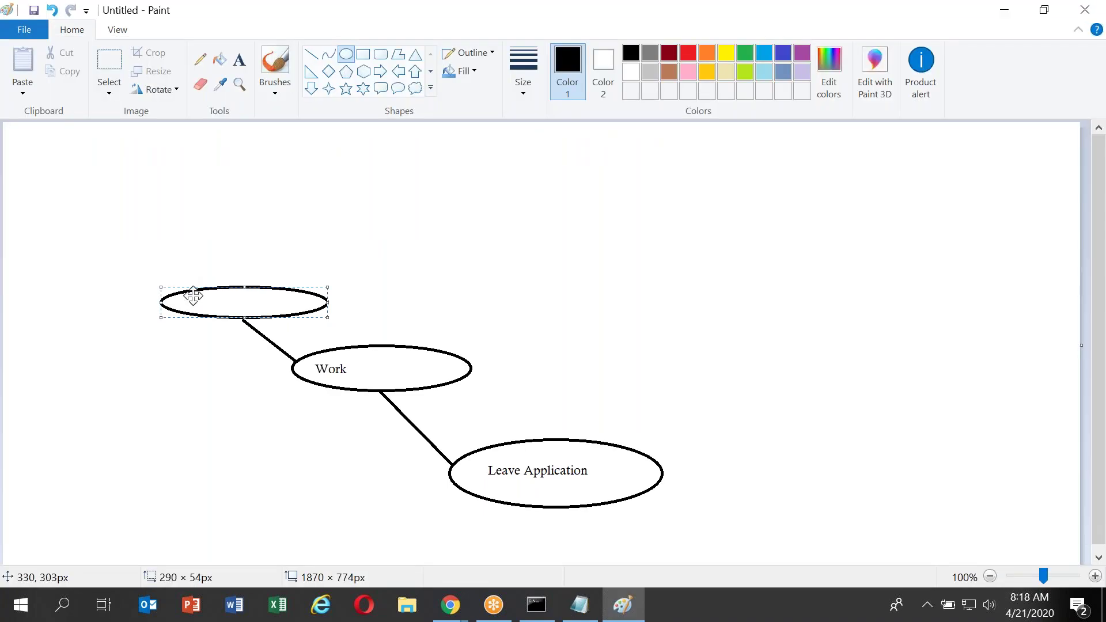
left_click(240, 63)
left_click_drag(193, 298, 301, 315)
key("ctrl+v")
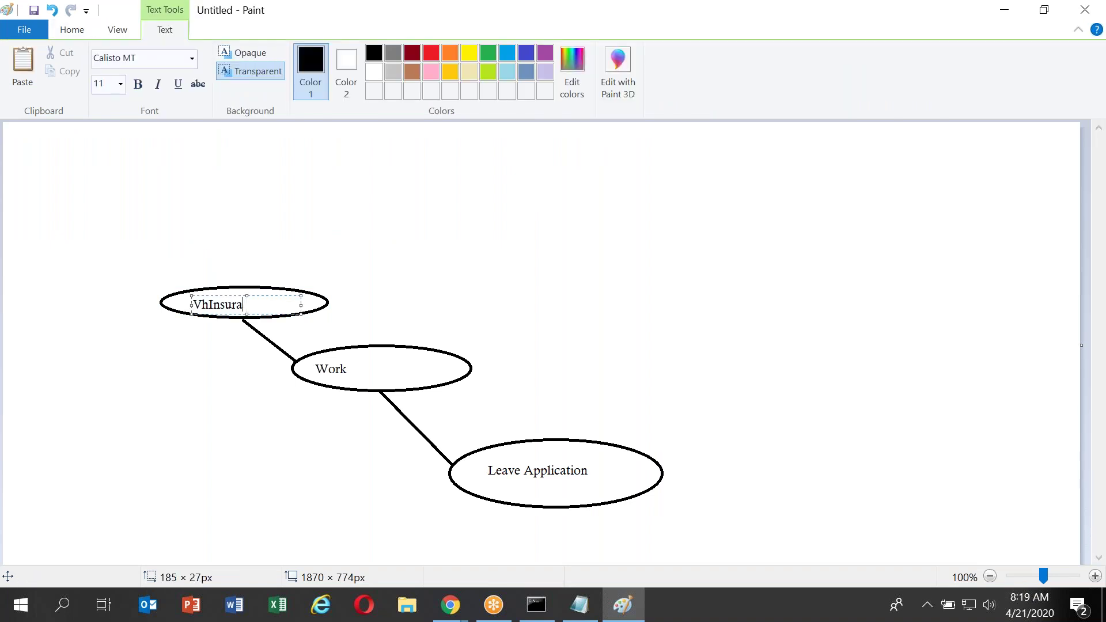
Draw an ellipse about 324 × 61 px above the VhInsura ellipse and connect the two with a line about 72 × 117 px.
left_click(73, 29)
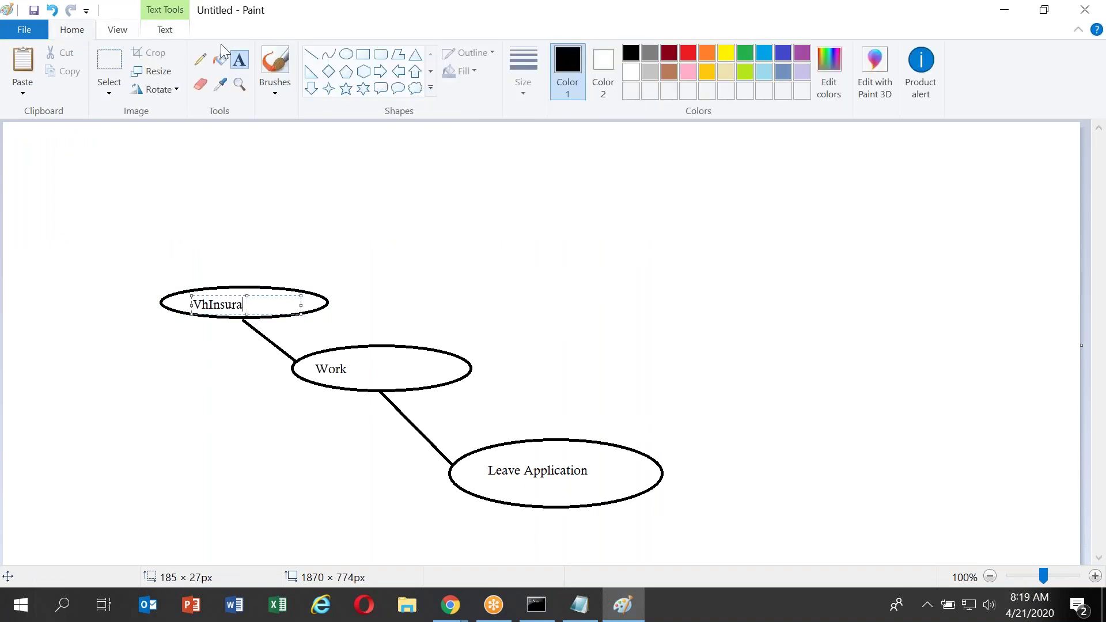
left_click(347, 55)
left_click_drag(89, 190, 277, 225)
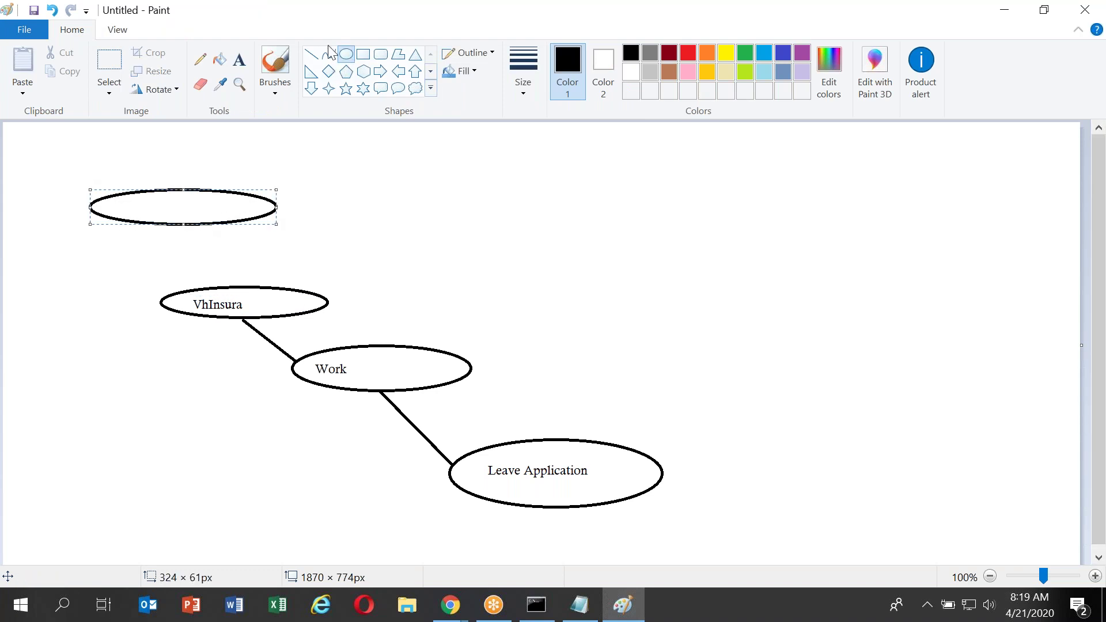
left_click(311, 57)
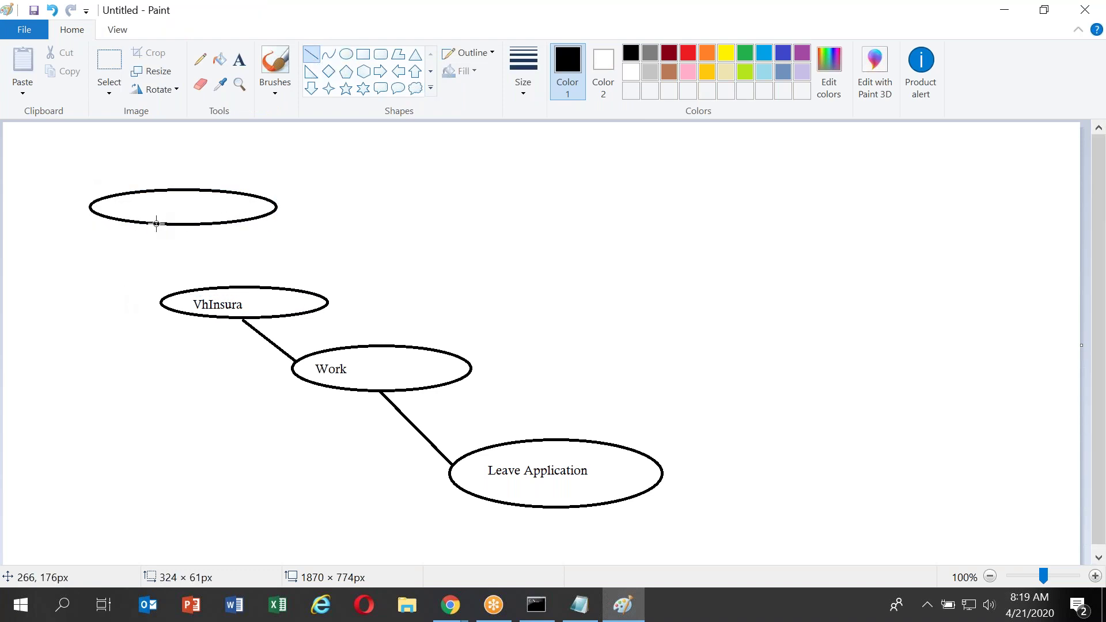
left_click_drag(156, 224, 197, 291)
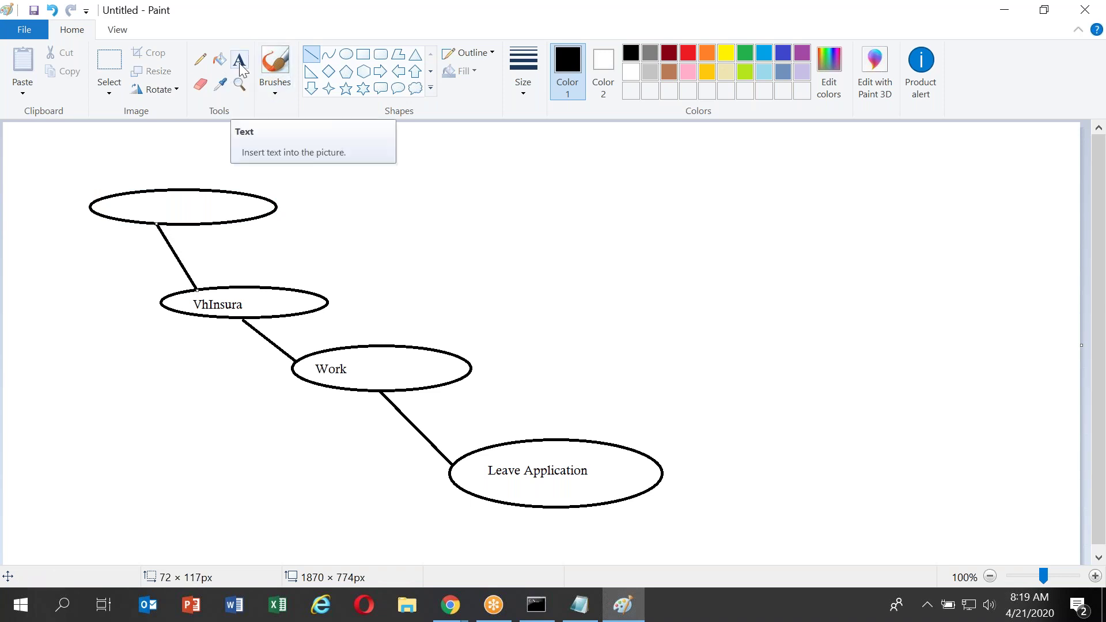
Label the topmost ellipse "IBS", copying the text from the class name in the Notepad notes.
left_click(240, 64)
left_click_drag(130, 196, 247, 215)
key("alt+Tab")
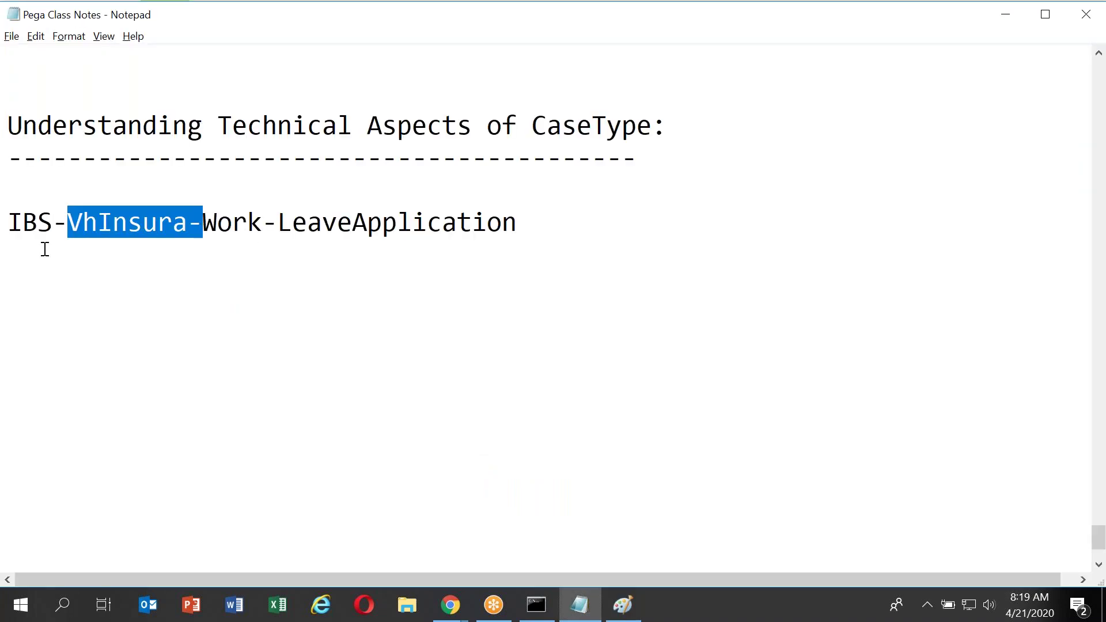
left_click(23, 222)
double_click(23, 222)
key("ctrl+c")
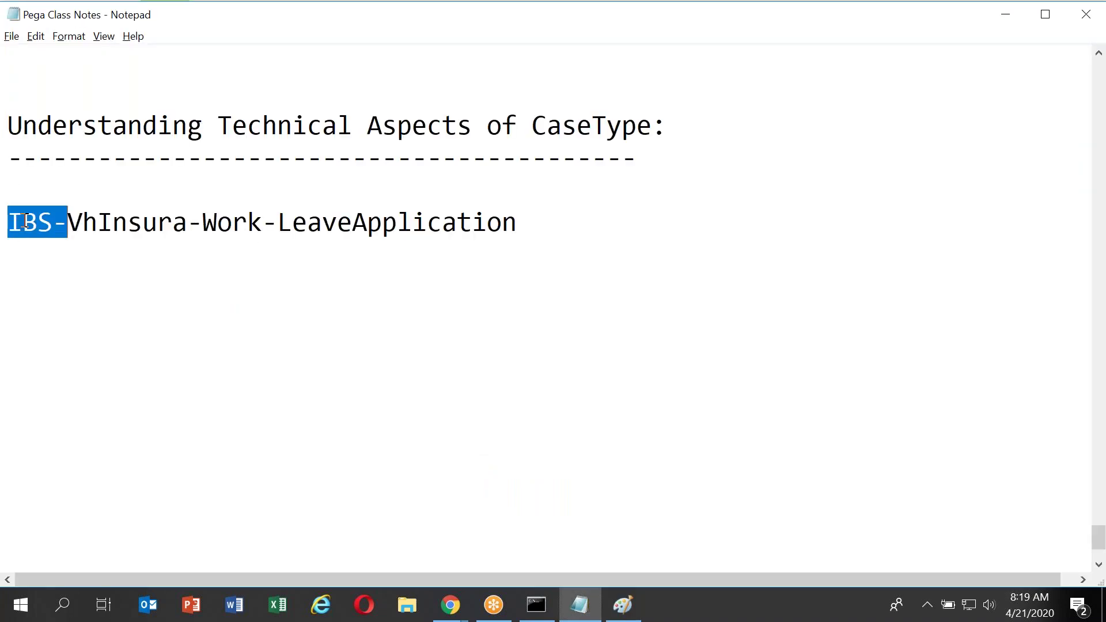
key("alt+Tab")
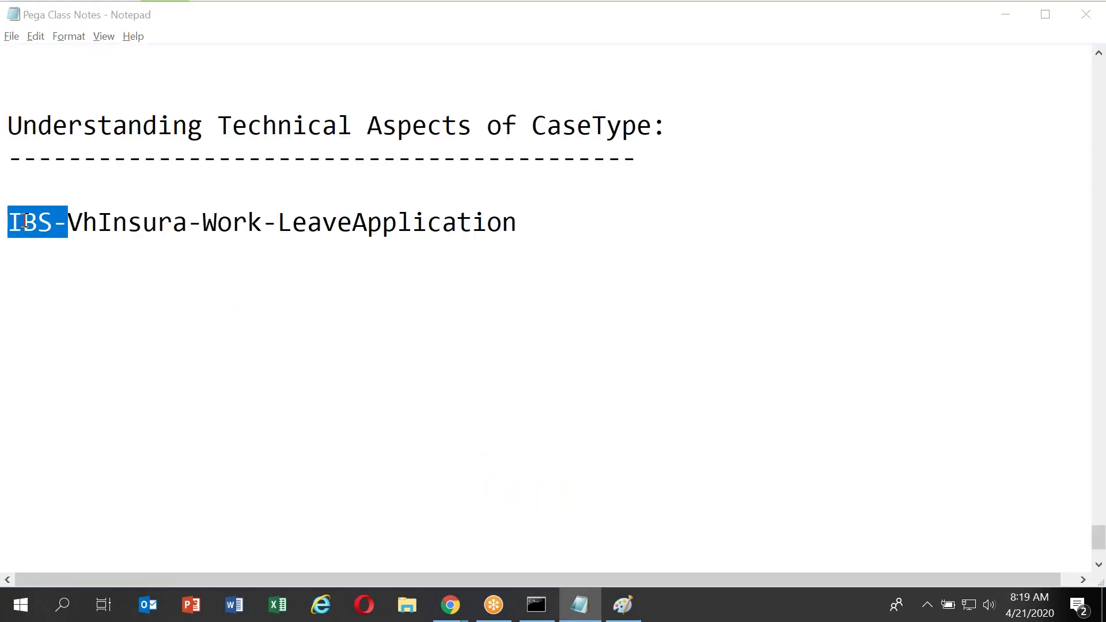
key("ctrl+v")
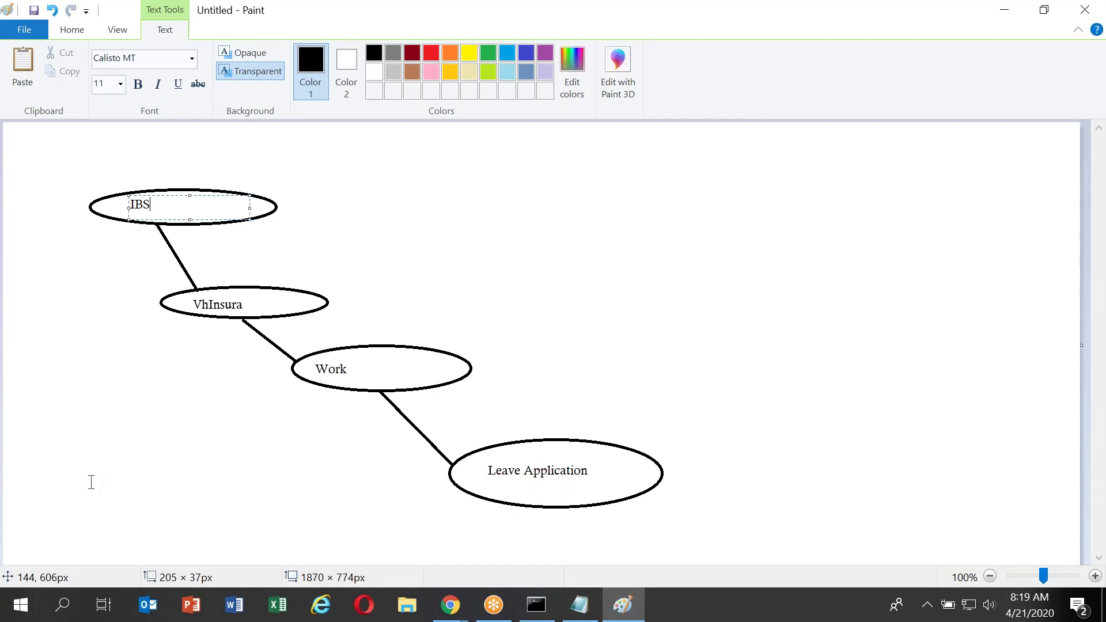
left_click(93, 485)
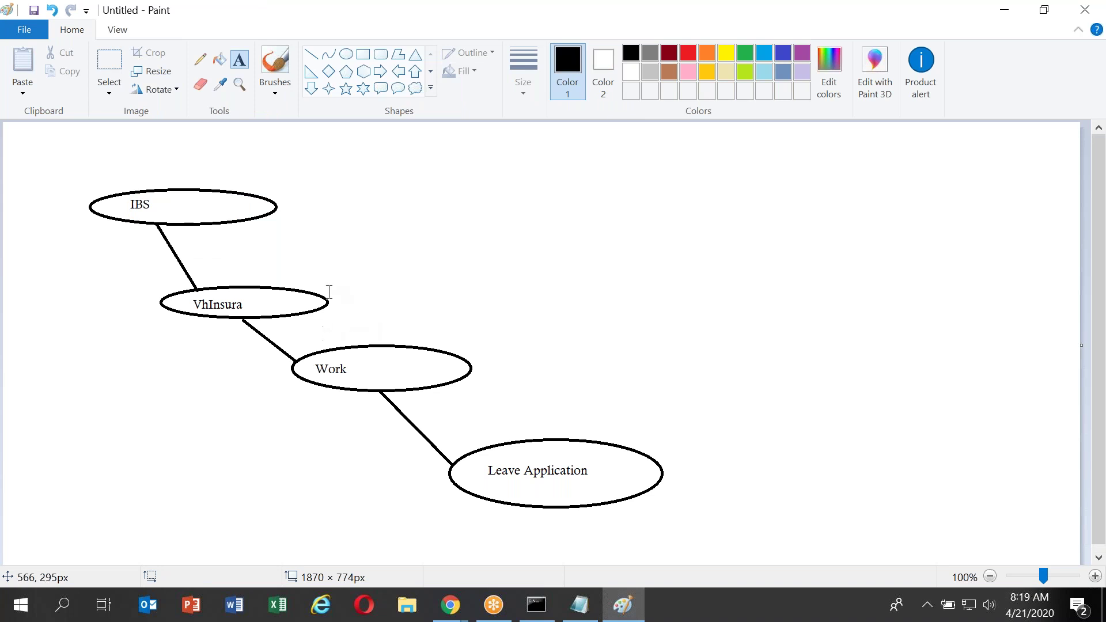
key("alt+Tab")
key("alt+Tab")
key("alt+Tab")
key("alt+Tab")
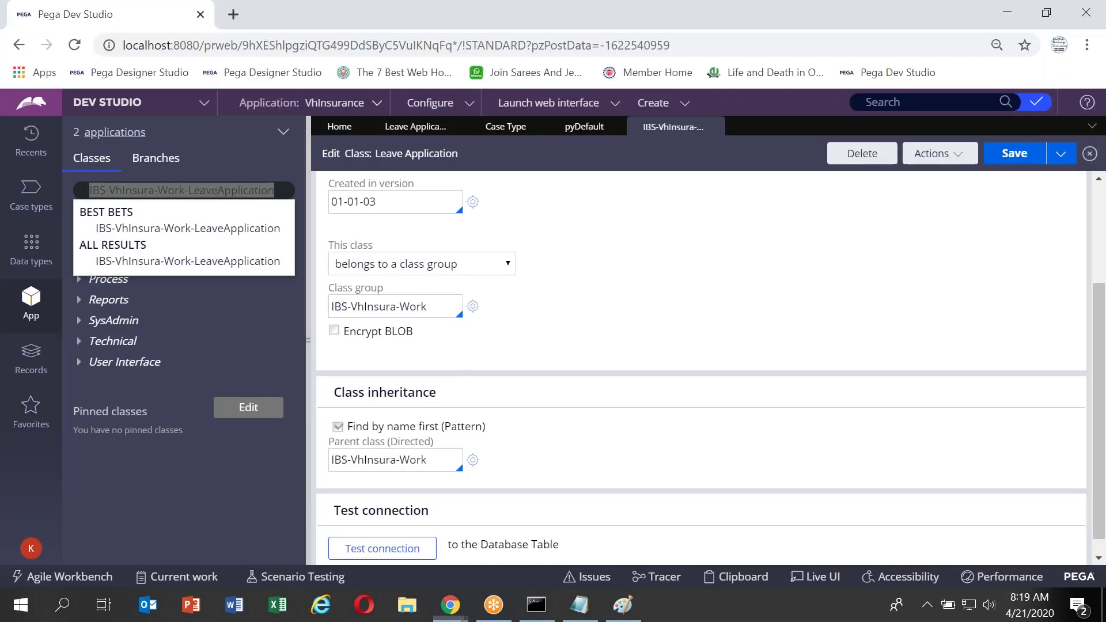
key("alt+Tab")
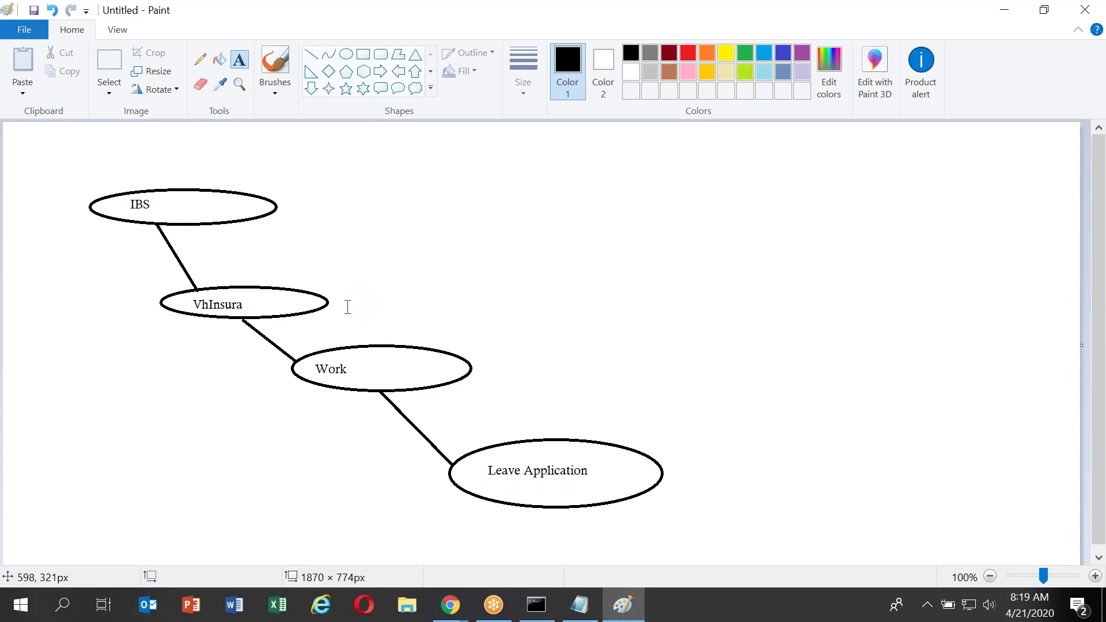
left_click(517, 453)
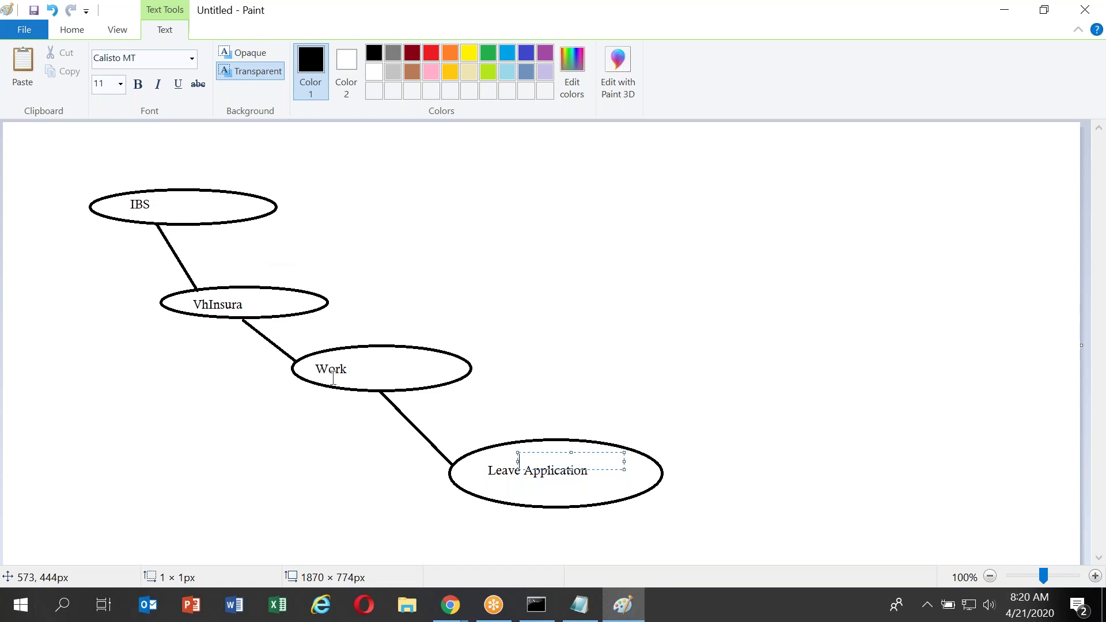
left_click(535, 482)
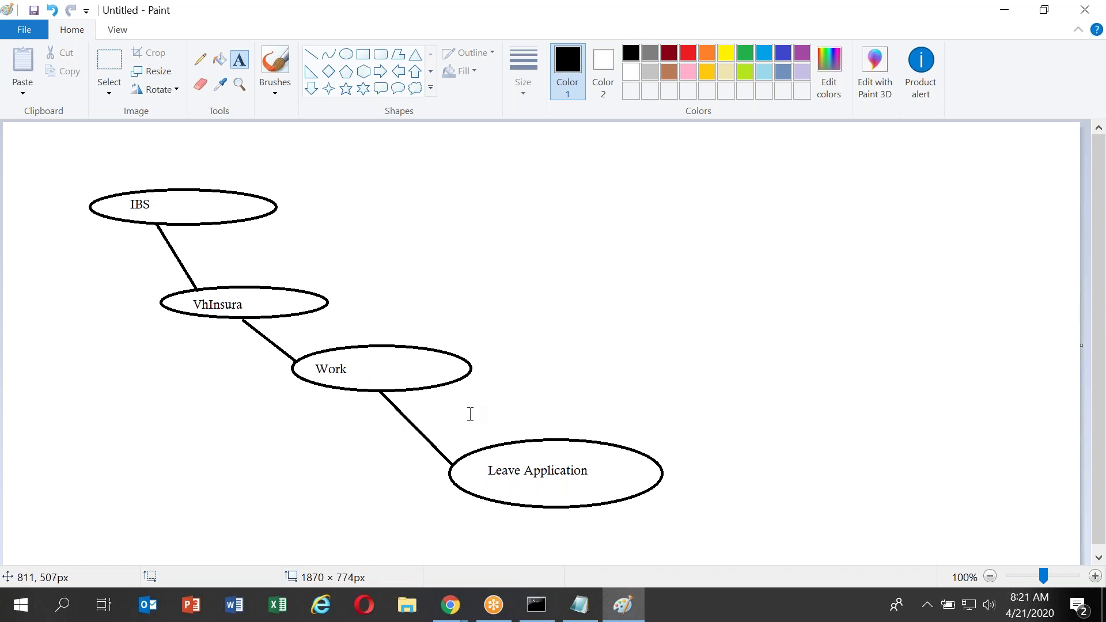
left_click(363, 367)
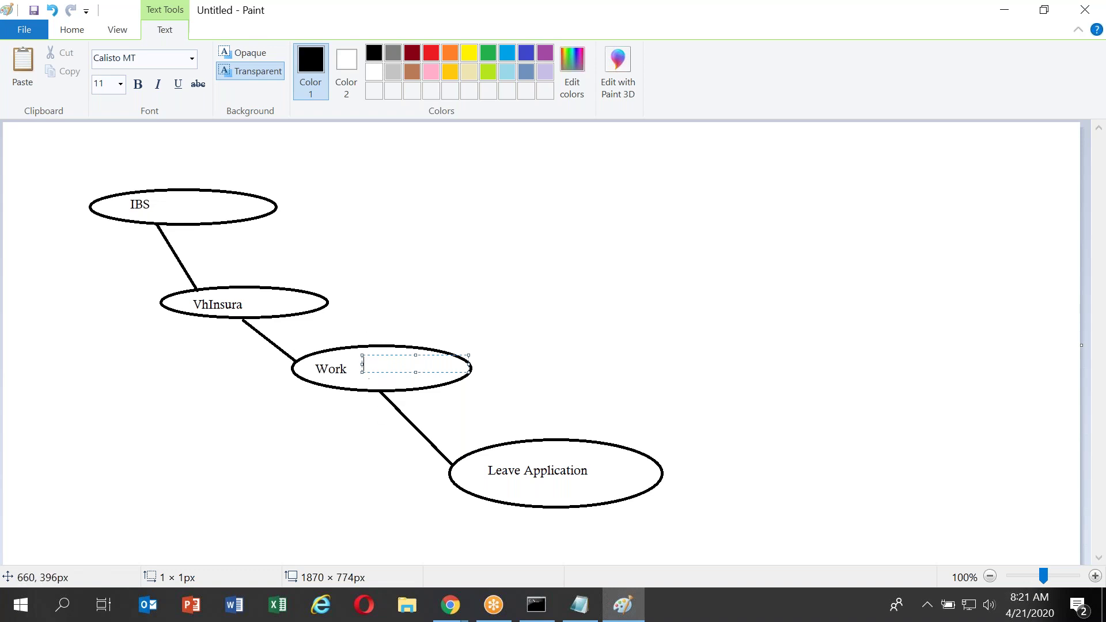
left_click(348, 371)
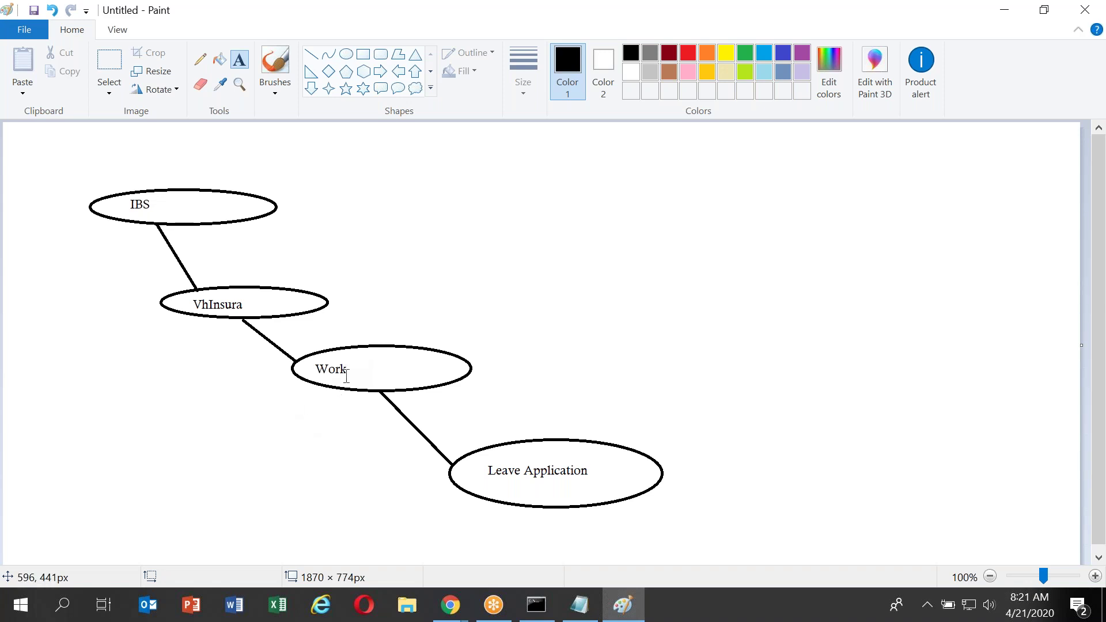
left_click(347, 376)
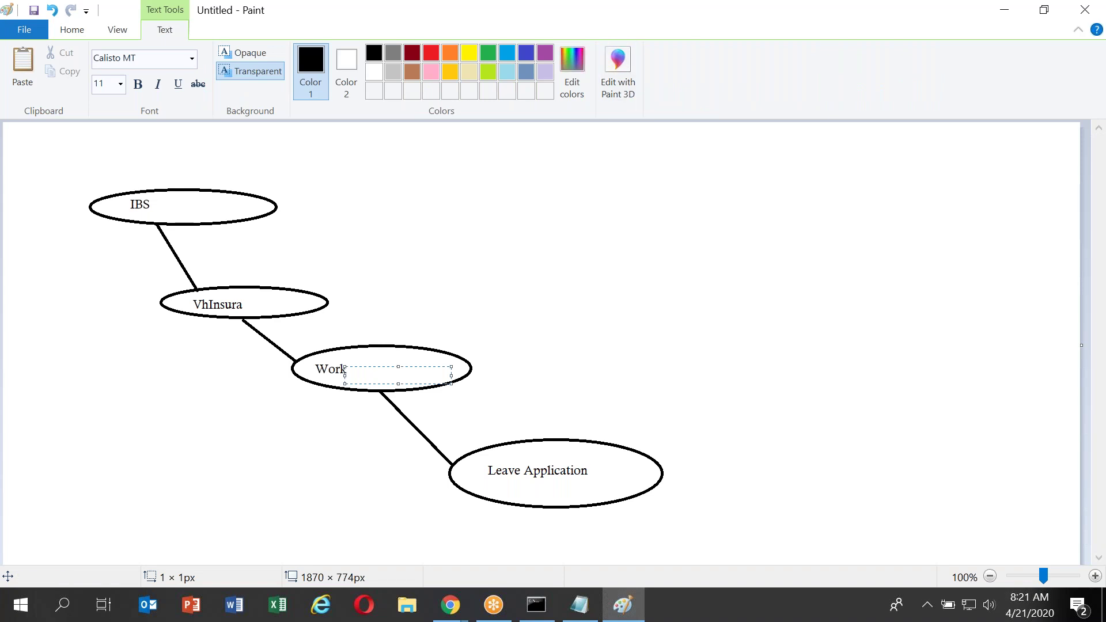
left_click(617, 180)
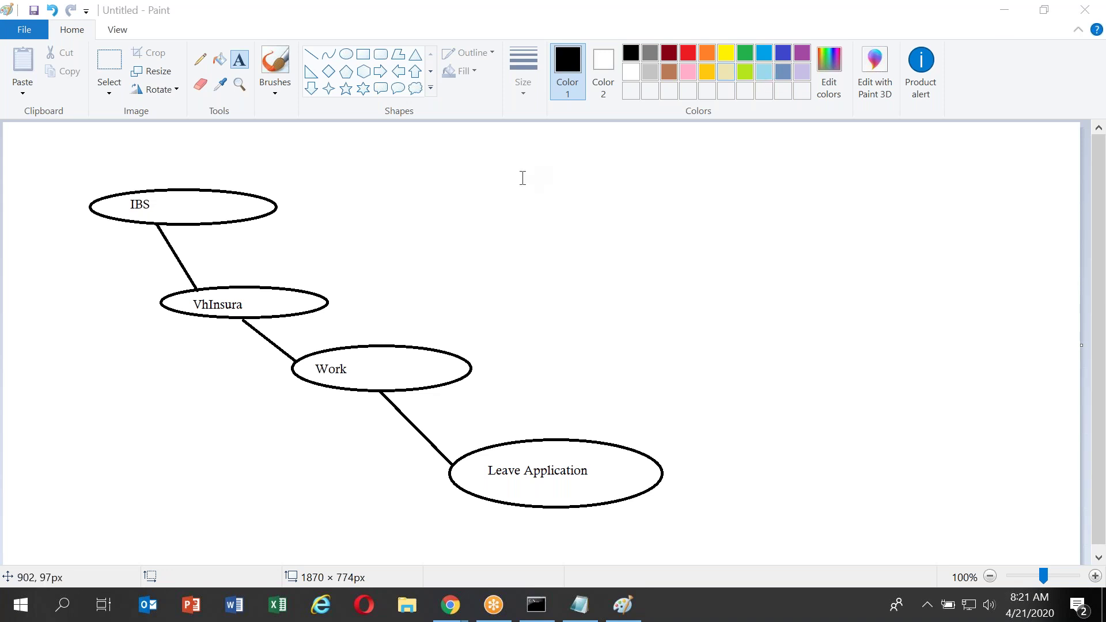
Switch to Dev Studio and examine the pattern and directed inheritance settings of the Leave Application class.
key("alt+Tab")
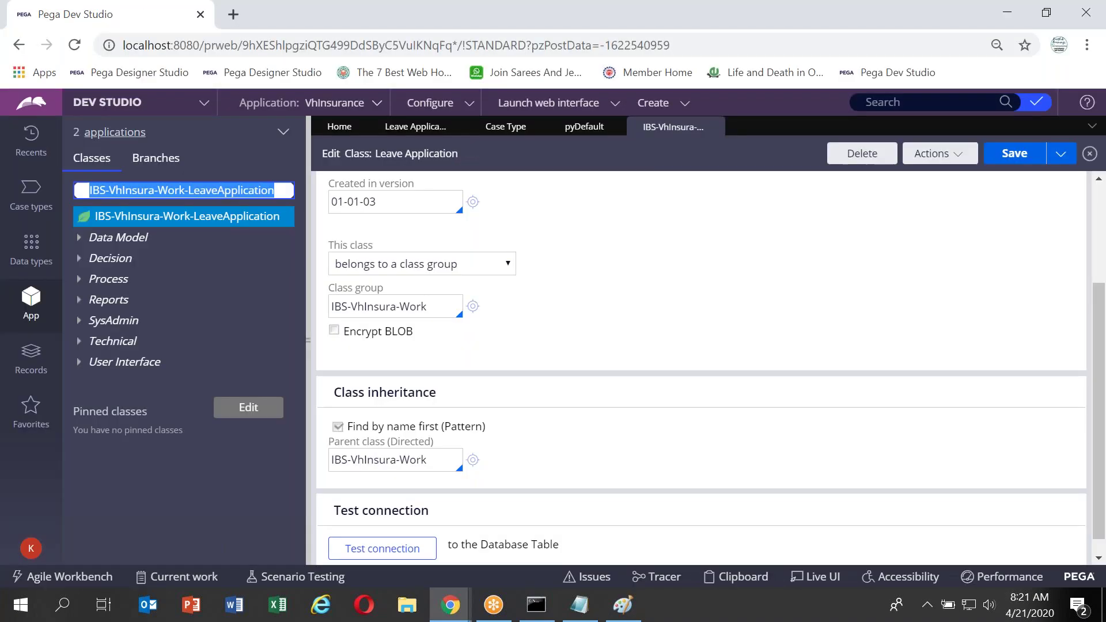
scroll(501, 342, "down", 1)
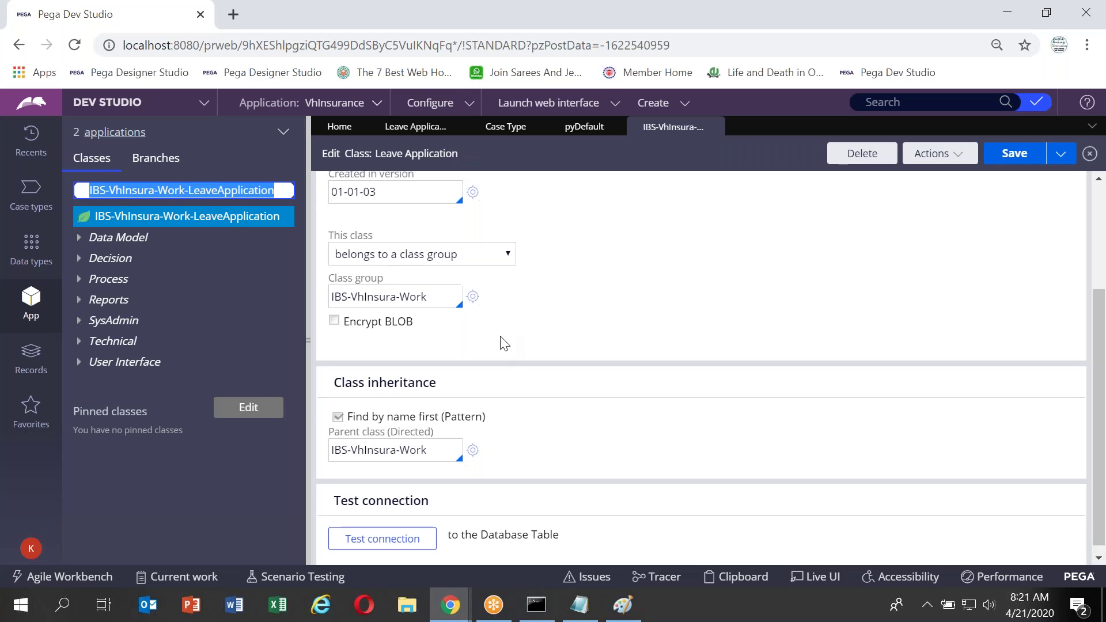
scroll(501, 343, "down", 1)
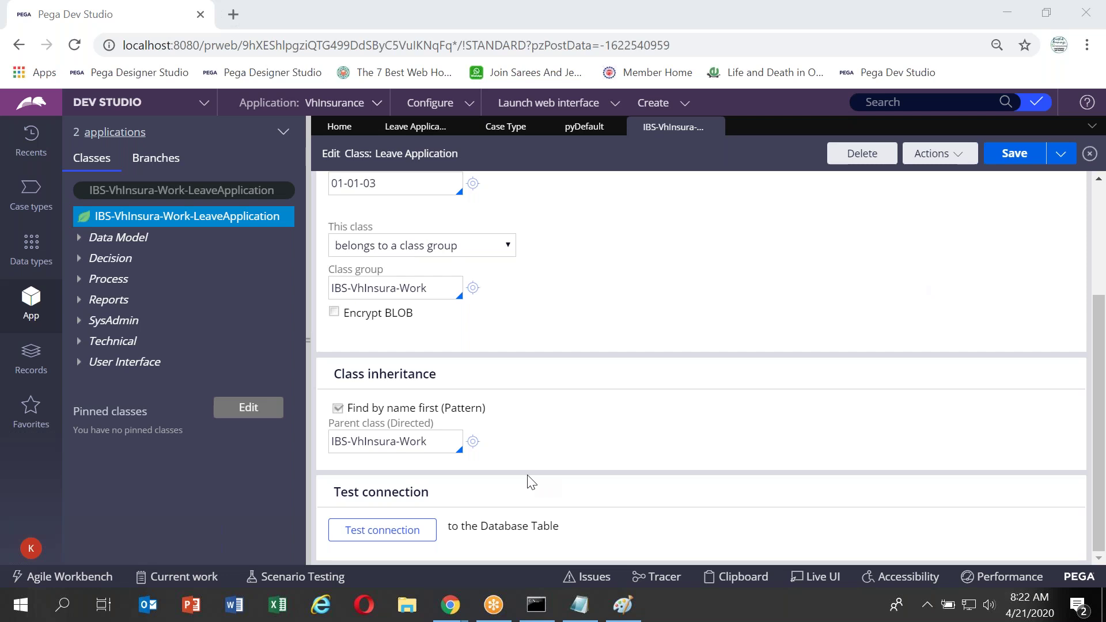
left_click(439, 448)
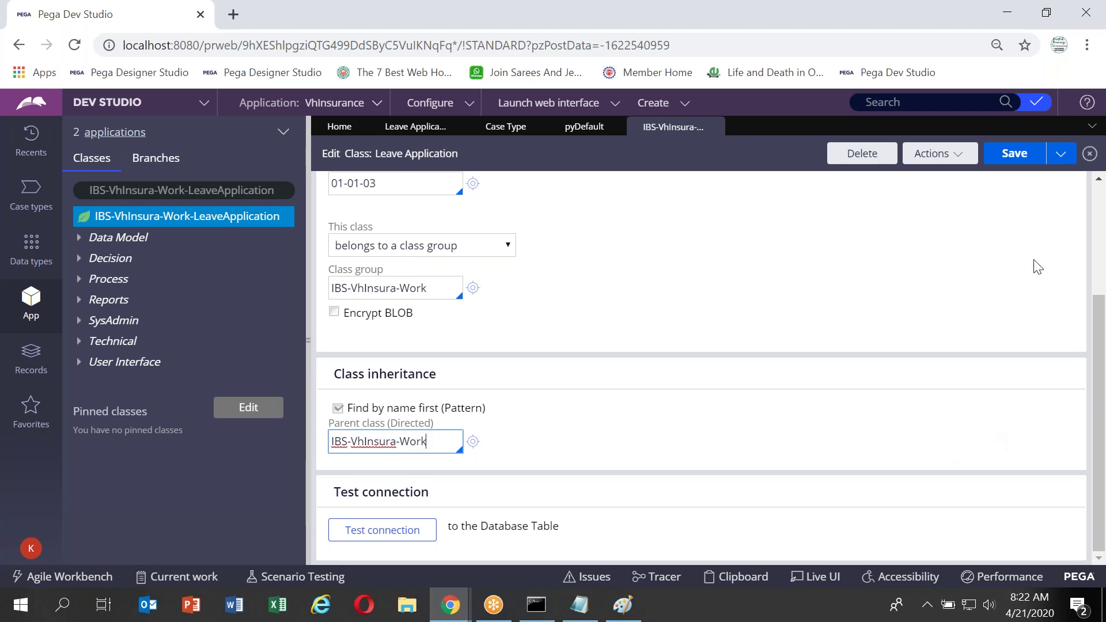
double_click(401, 447)
left_click(394, 427)
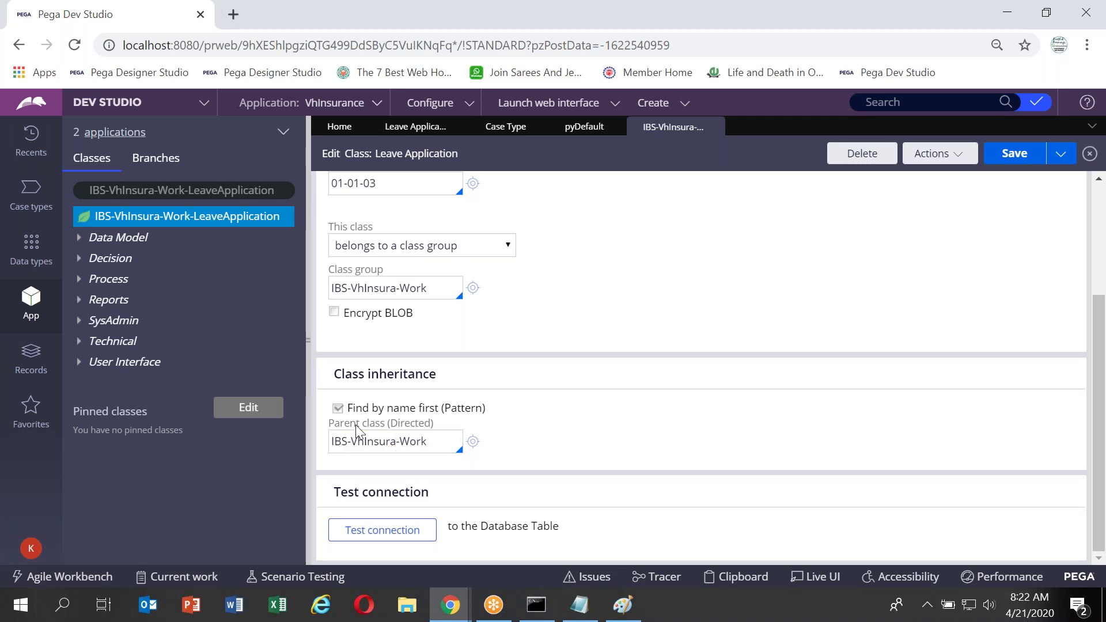
left_click(430, 441)
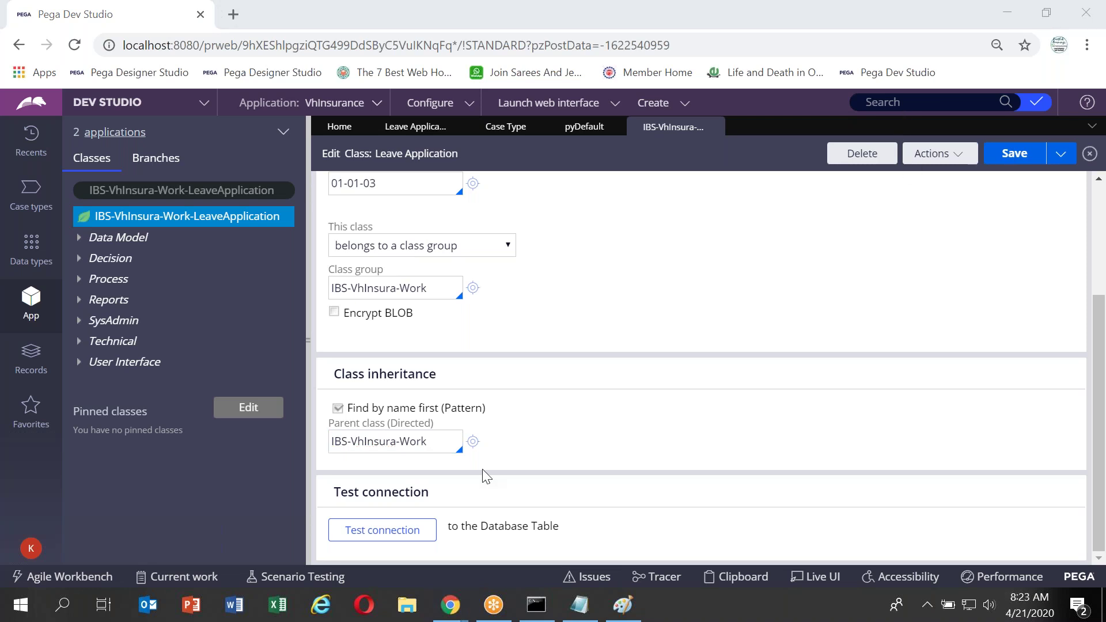
Open the directed parent class IBS-VhInsura-Work and view its keys and class inheritance settings.
left_click(429, 443)
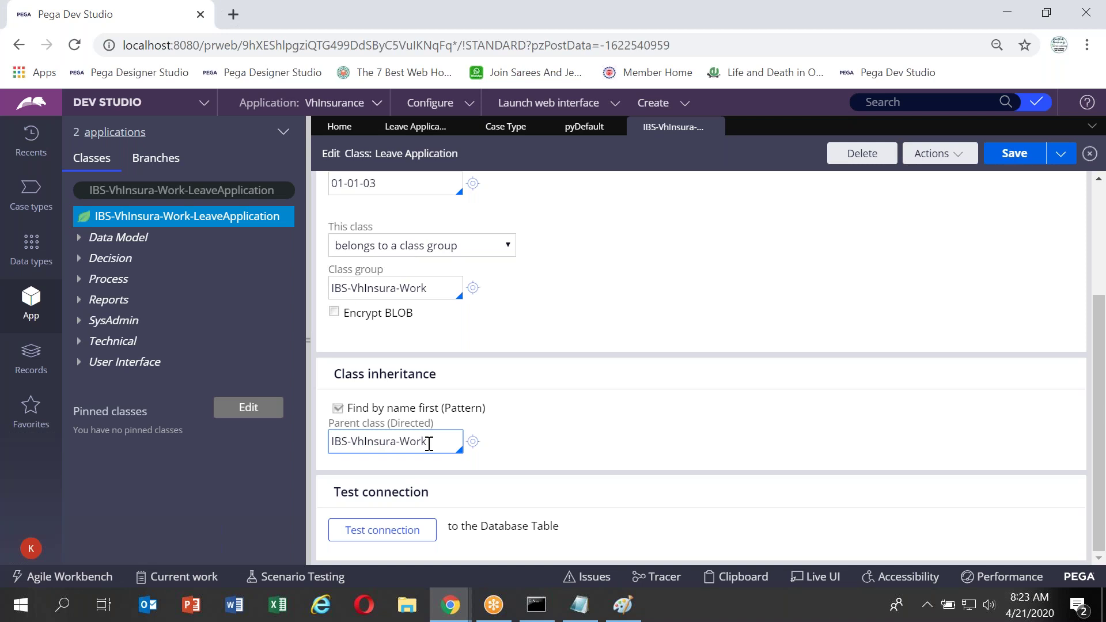
left_click(473, 442)
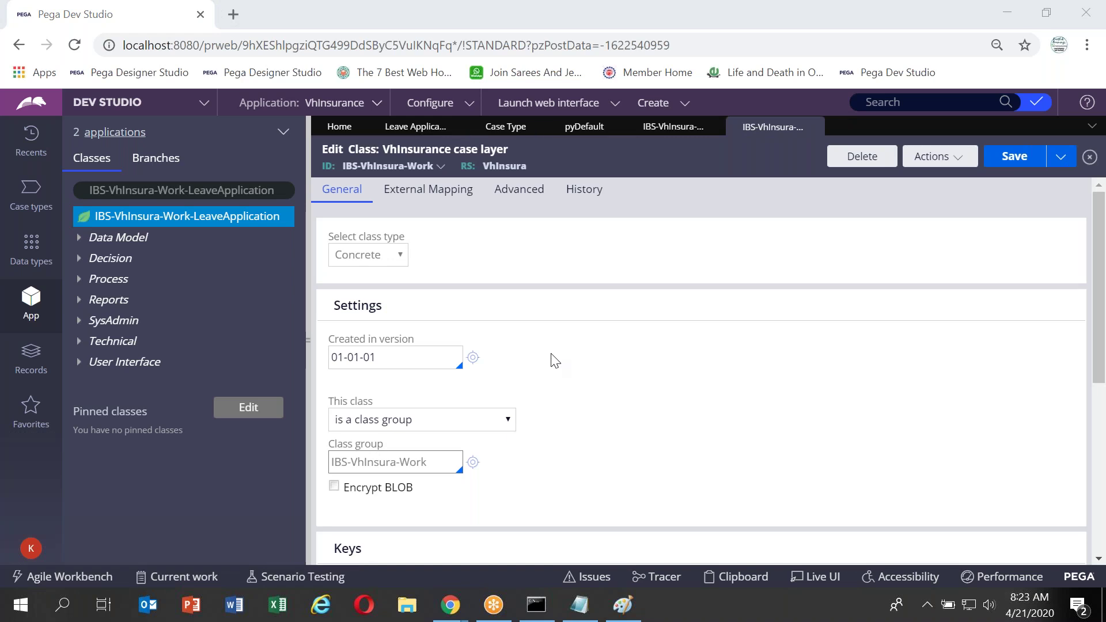
scroll(506, 356, "down", 5)
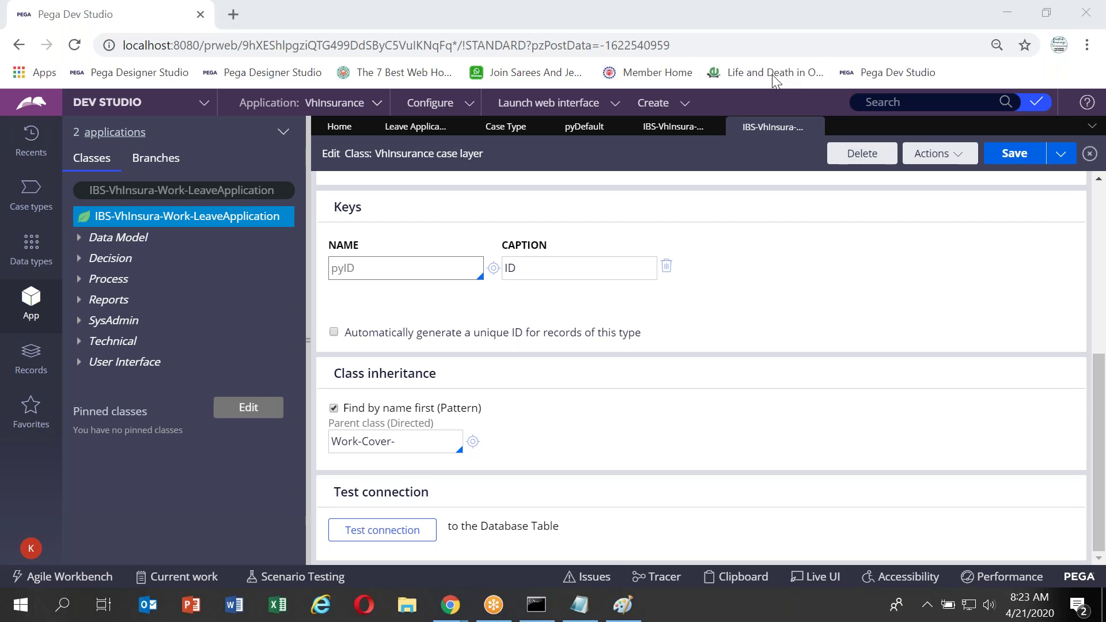
Return to the Leave Application class and highlight the Work and VhInsura parts of its parent class name in turn.
left_click(670, 130)
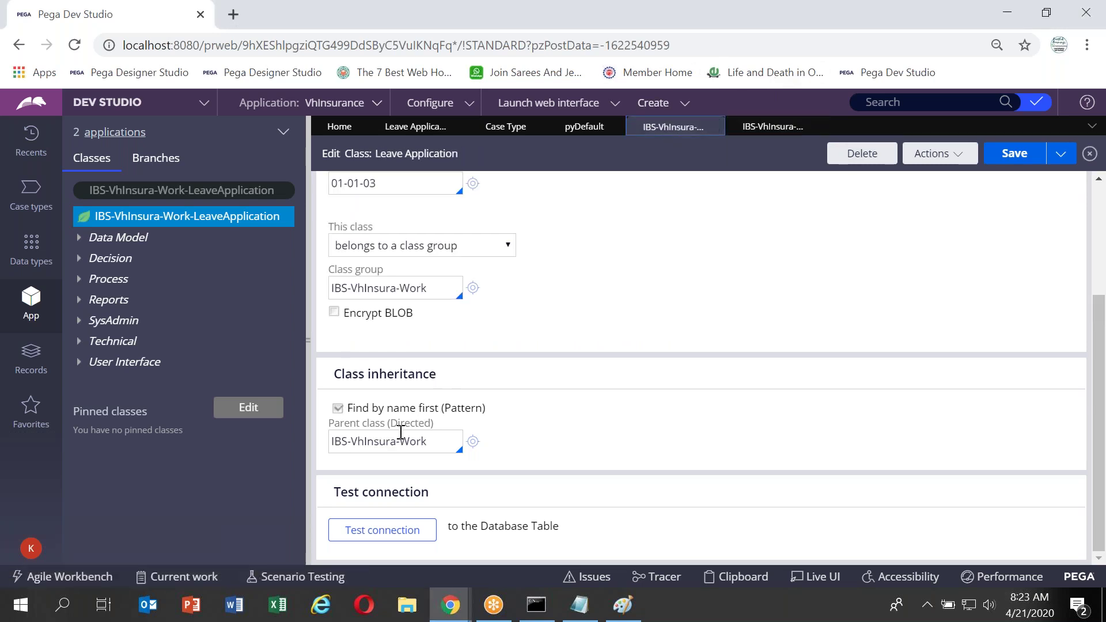
double_click(419, 452)
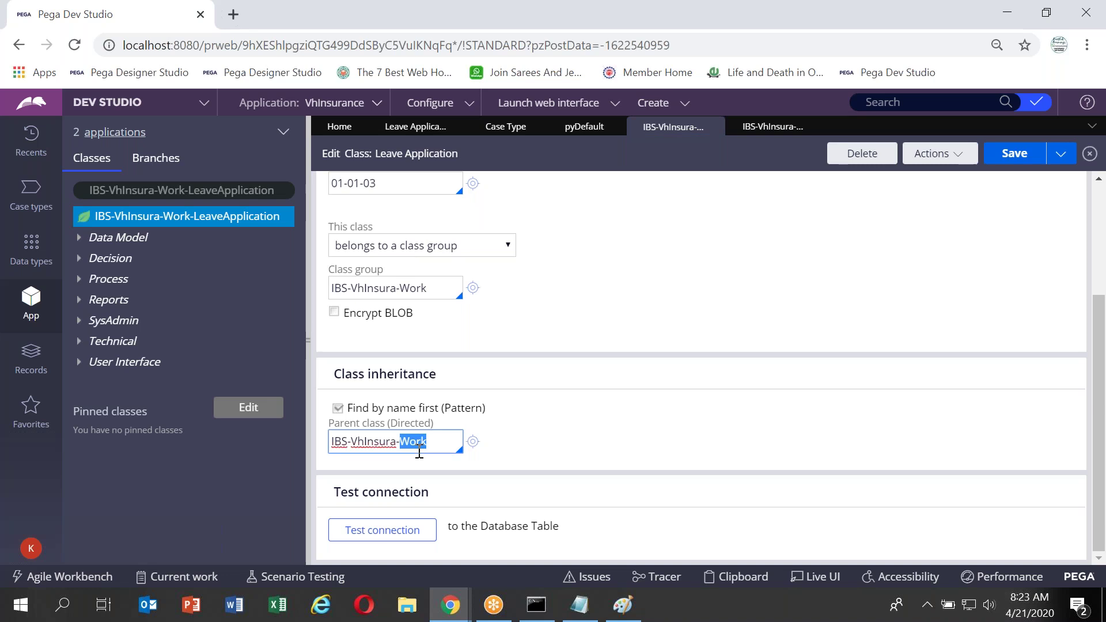
left_click(372, 441)
double_click(388, 441)
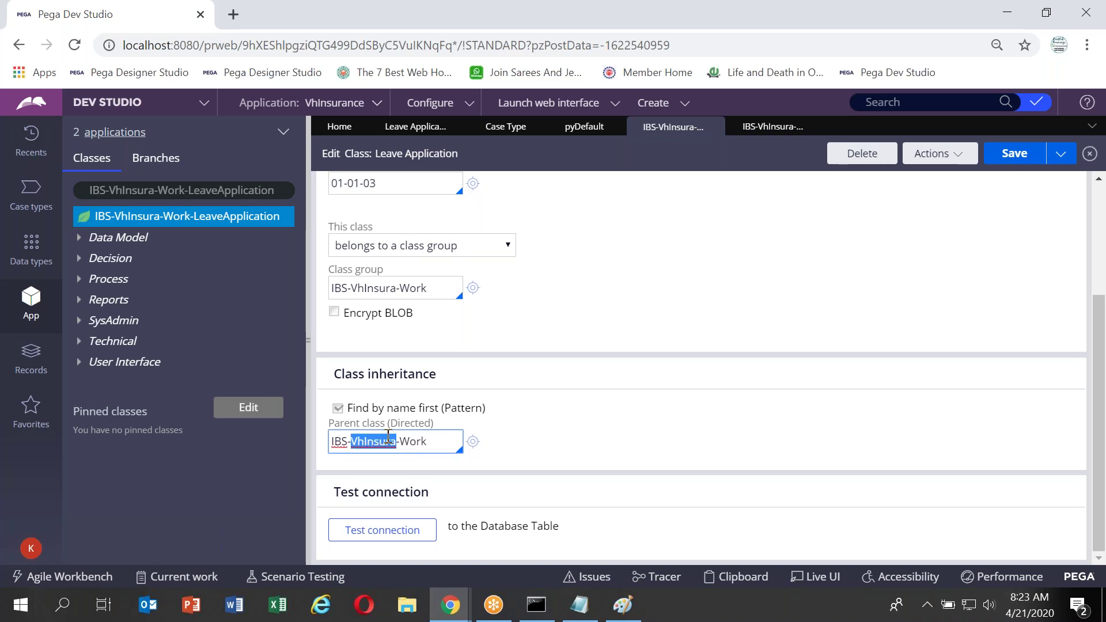
Highlight VhInsura, Work and finally the whole parent class name in the Leave Application class's inheritance settings.
left_click(423, 443)
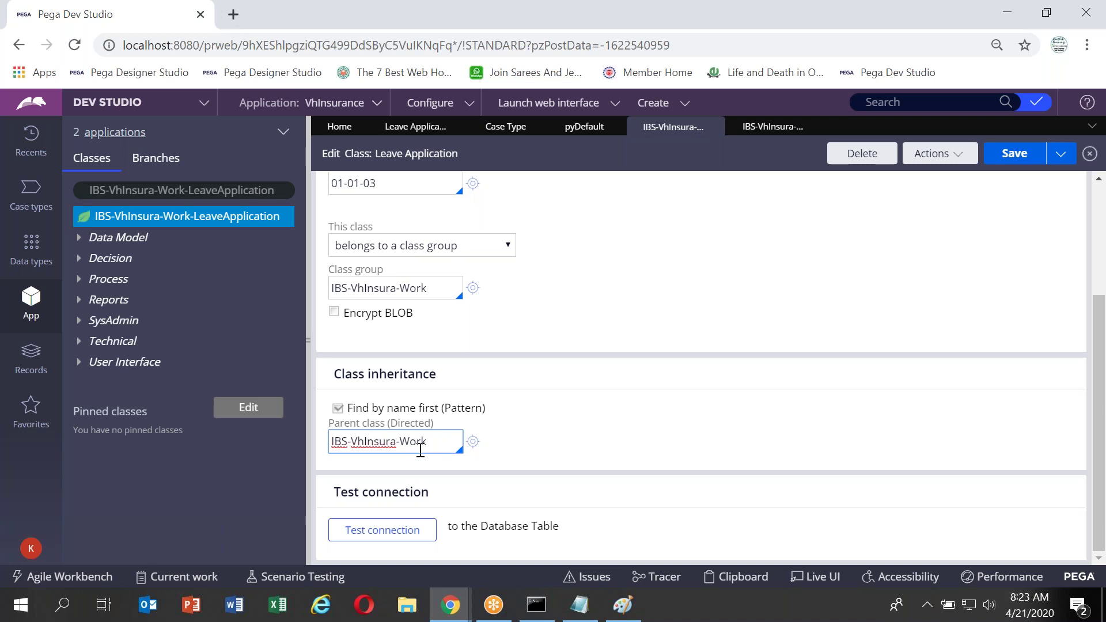
double_click(394, 438)
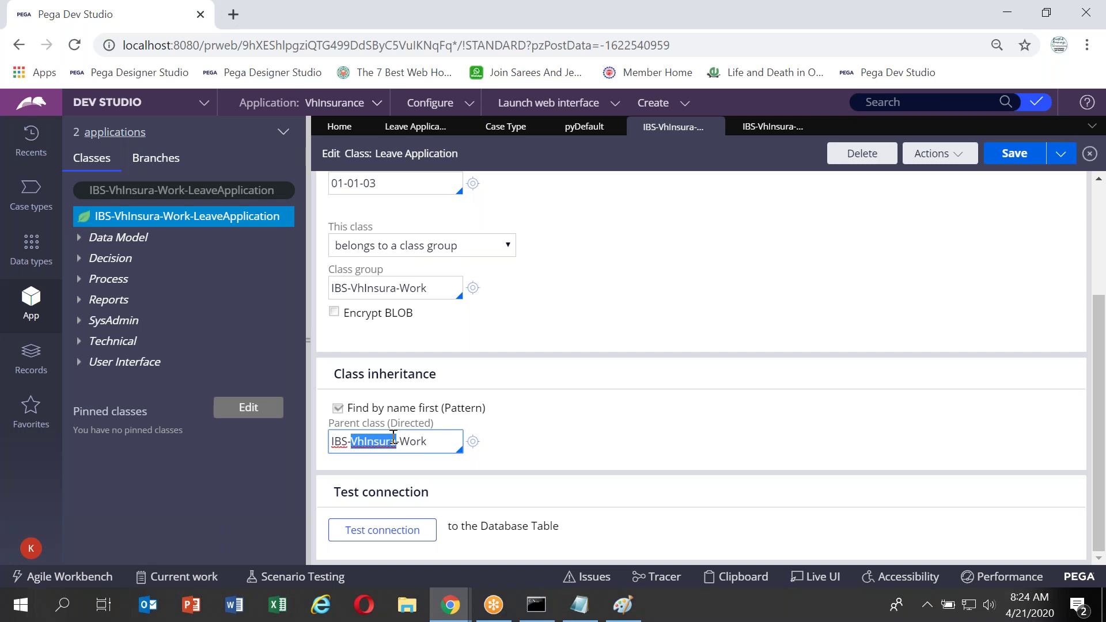
double_click(413, 447)
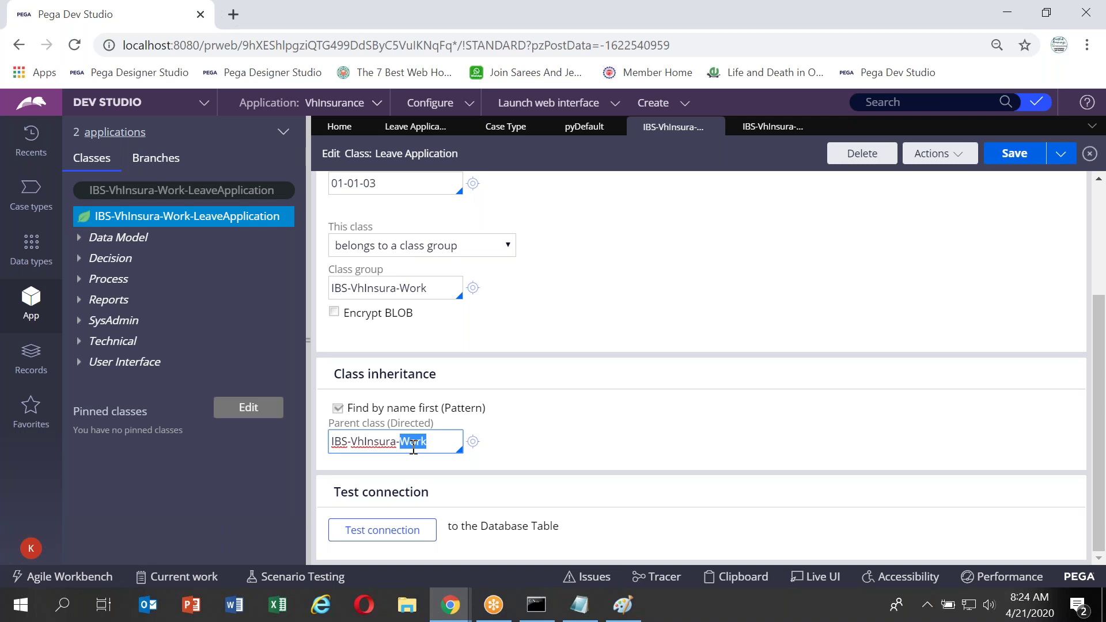
triple_click(384, 448)
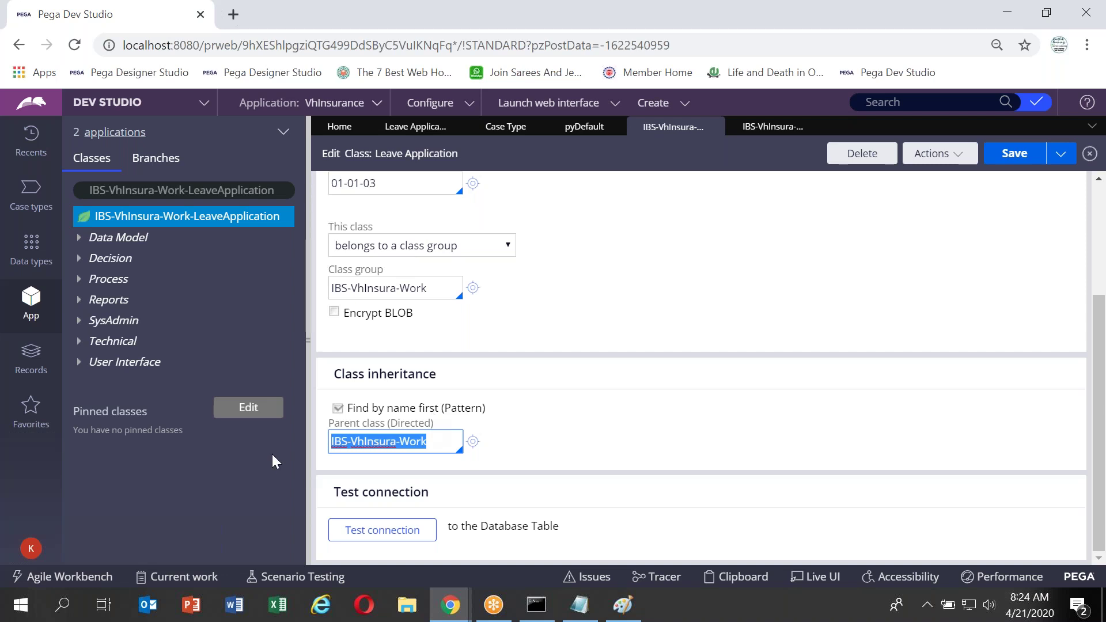
Switch to Paint and draw a line rising from the Work ellipse to a new ellipse about 278 × 65 px.
key("alt+Tab")
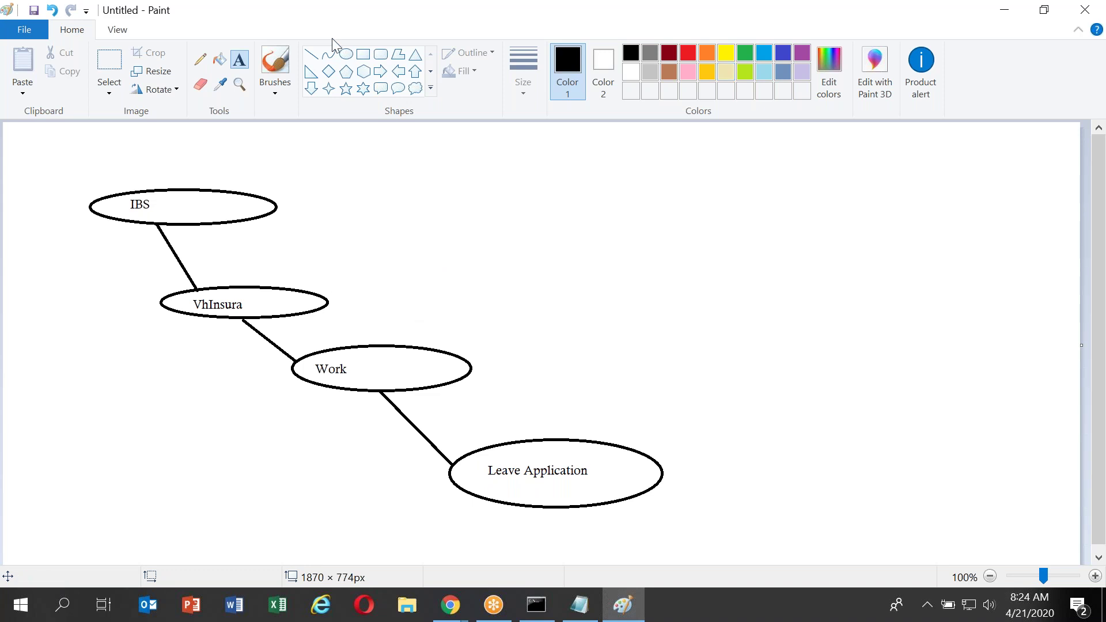
left_click(316, 53)
left_click_drag(393, 345, 438, 281)
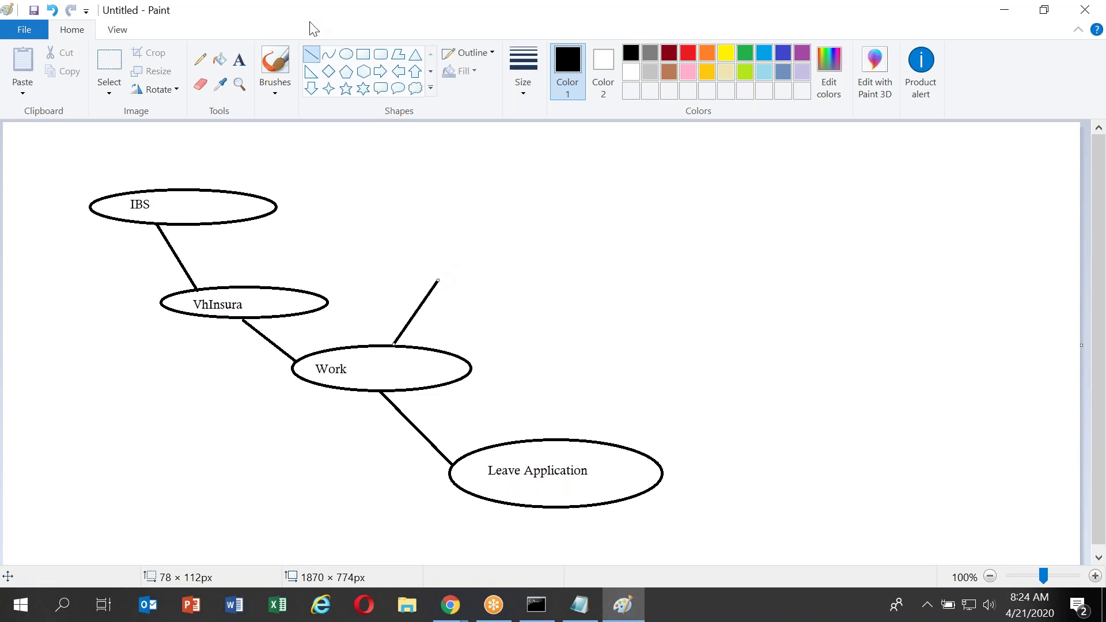
left_click(348, 55)
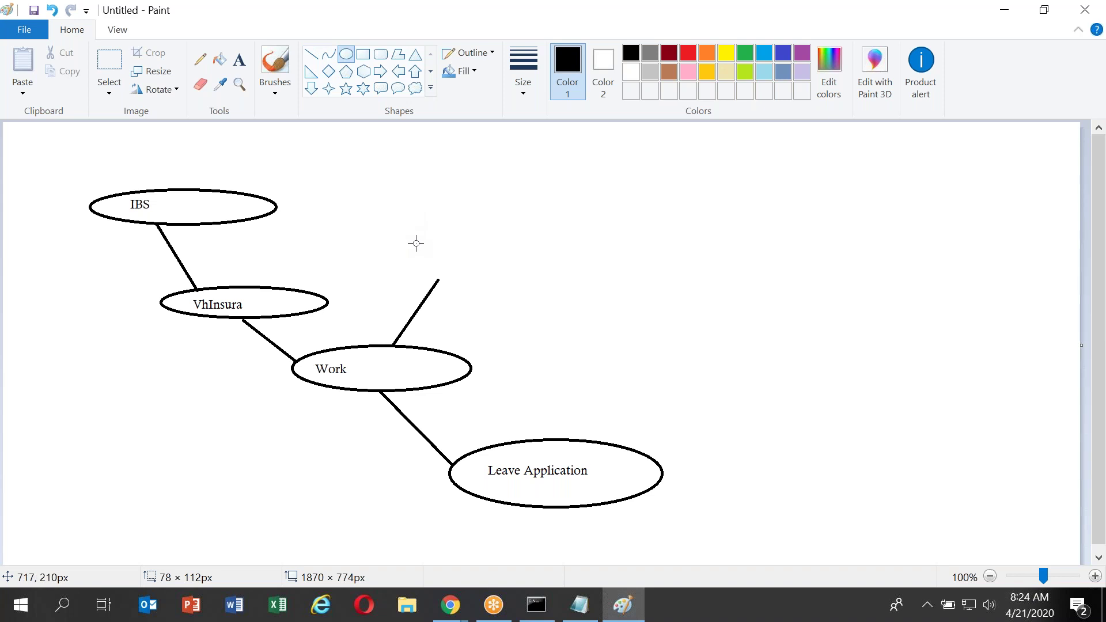
left_click_drag(410, 246, 571, 284)
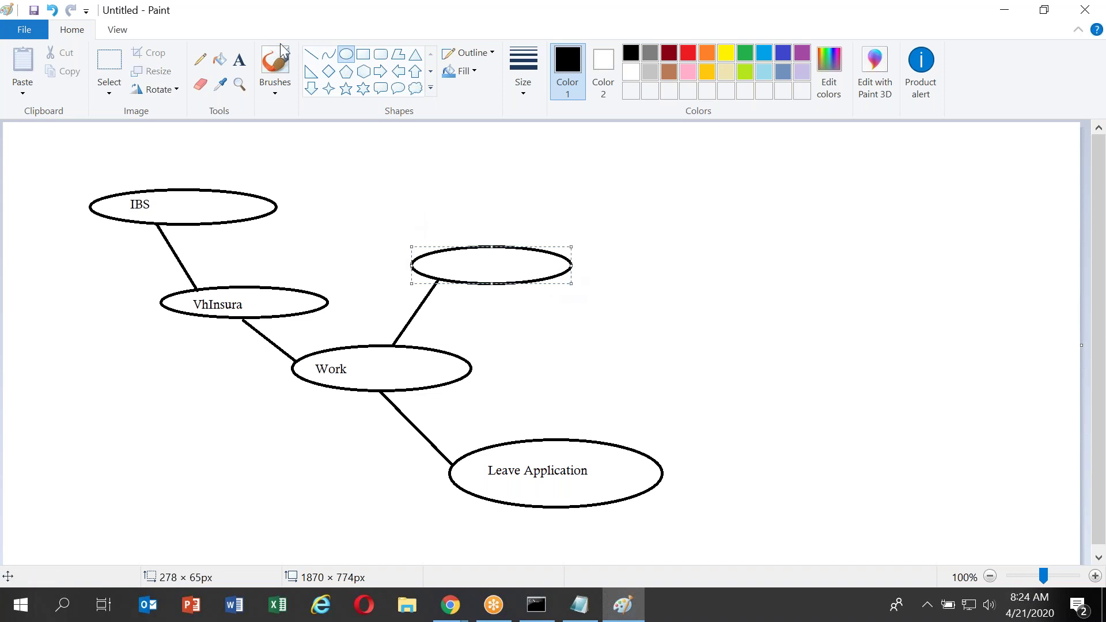
Label the ellipse above Work as "Work-Cover-".
left_click(239, 59)
left_click_drag(441, 261, 549, 272)
type("Wo")
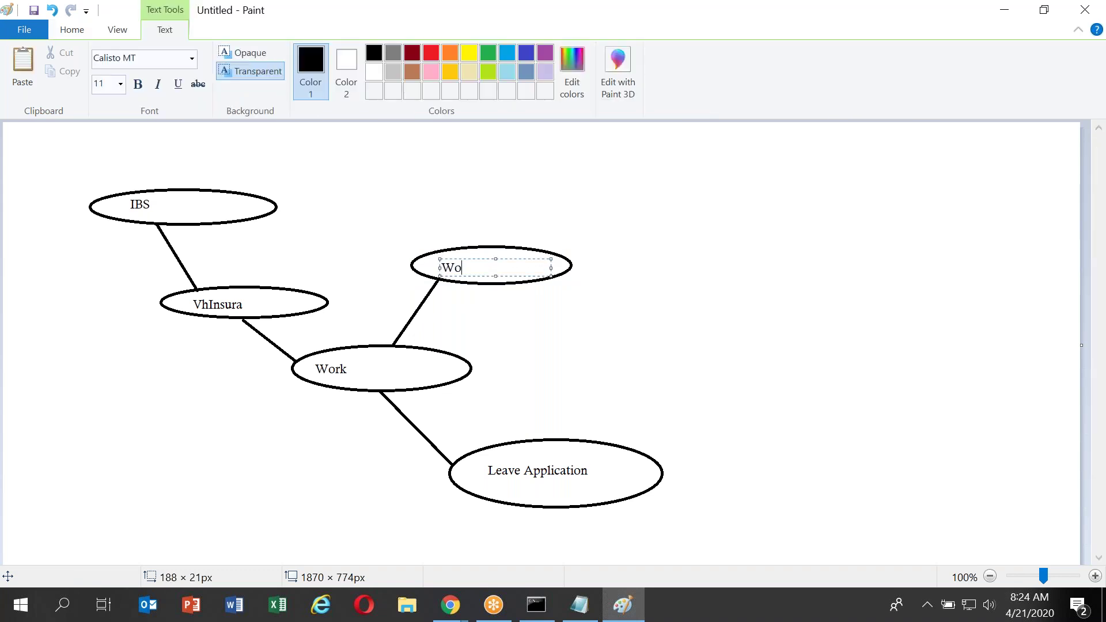
type("rk-Cover-")
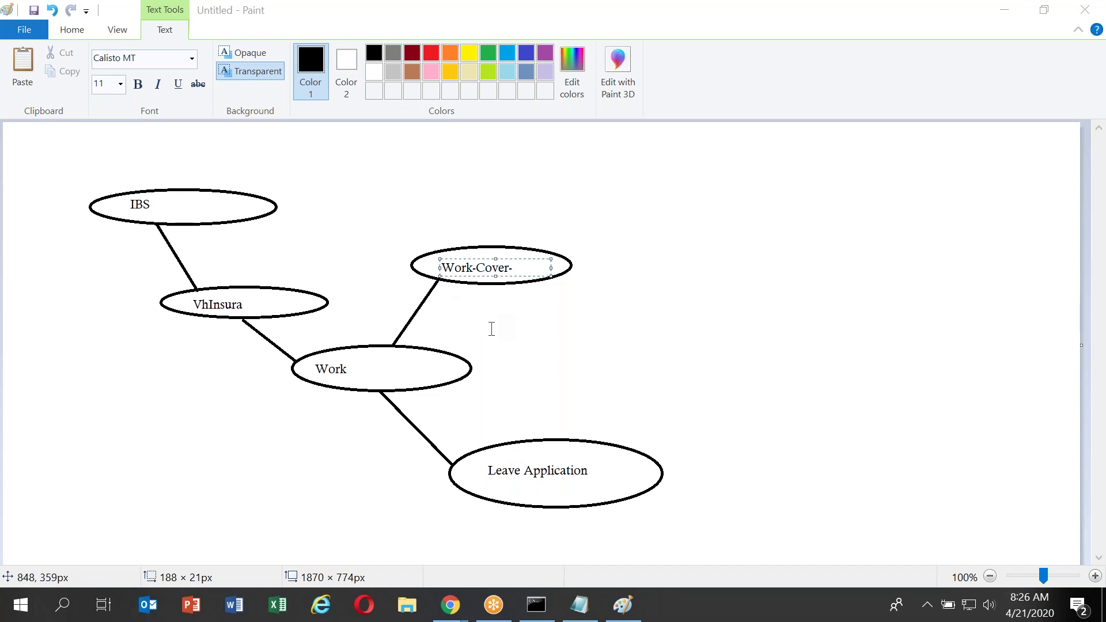
Switch to Dev Studio and follow the directed parents from Leave Application through IBS-VhInsura-Work and Work-Cover- to the Work- class.
key("alt+Tab")
left_click(427, 445)
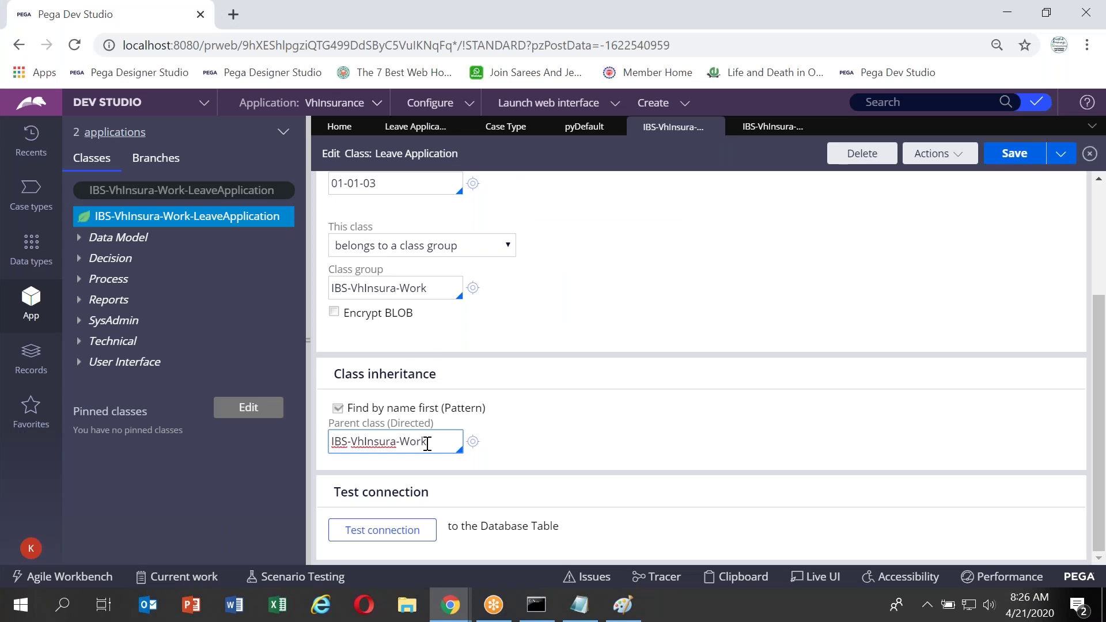
left_click(473, 442)
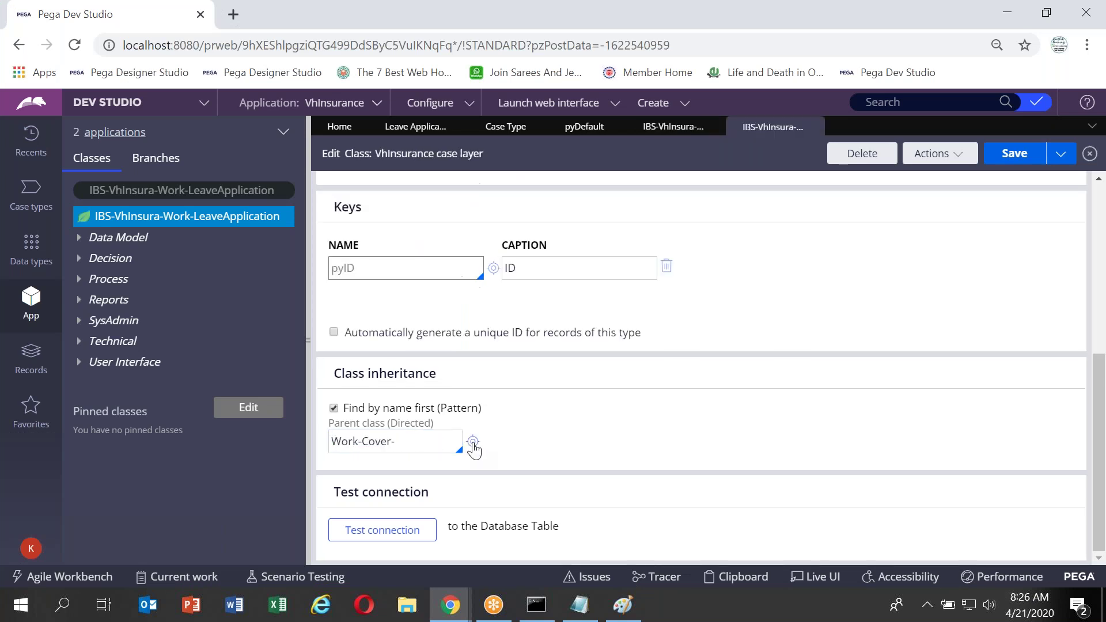
double_click(361, 448)
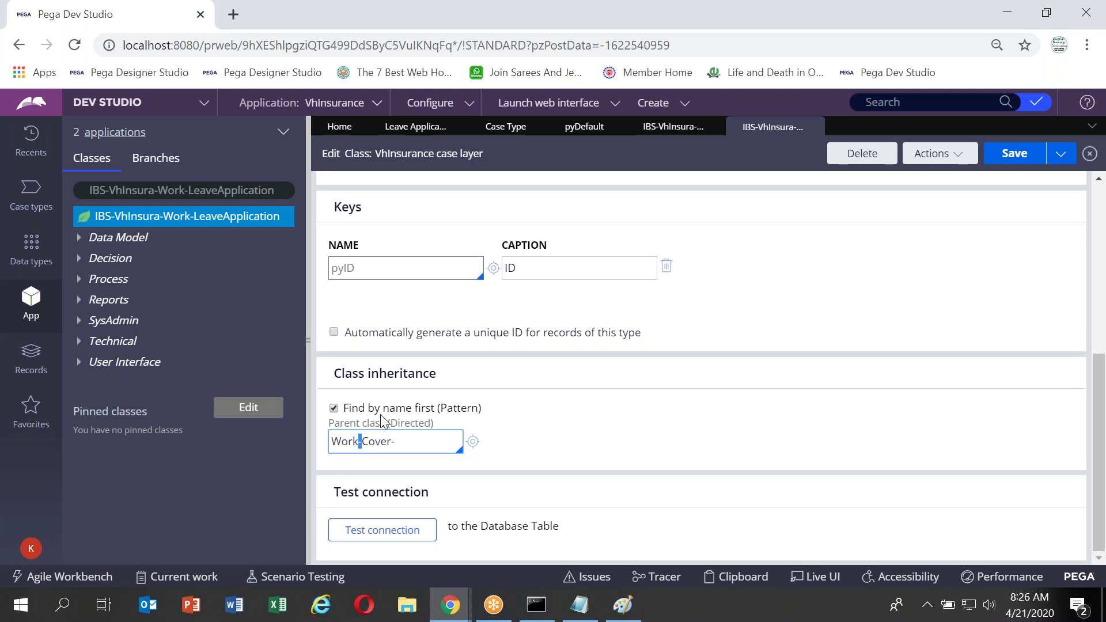
left_click(400, 443)
double_click(385, 444)
left_click(473, 442)
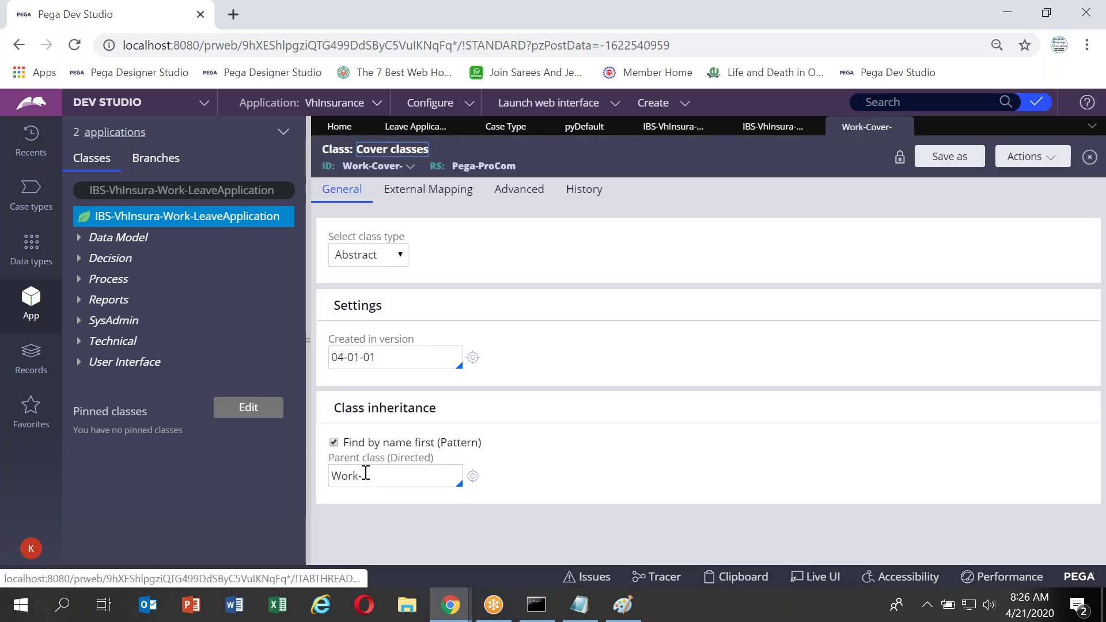
left_click(473, 476)
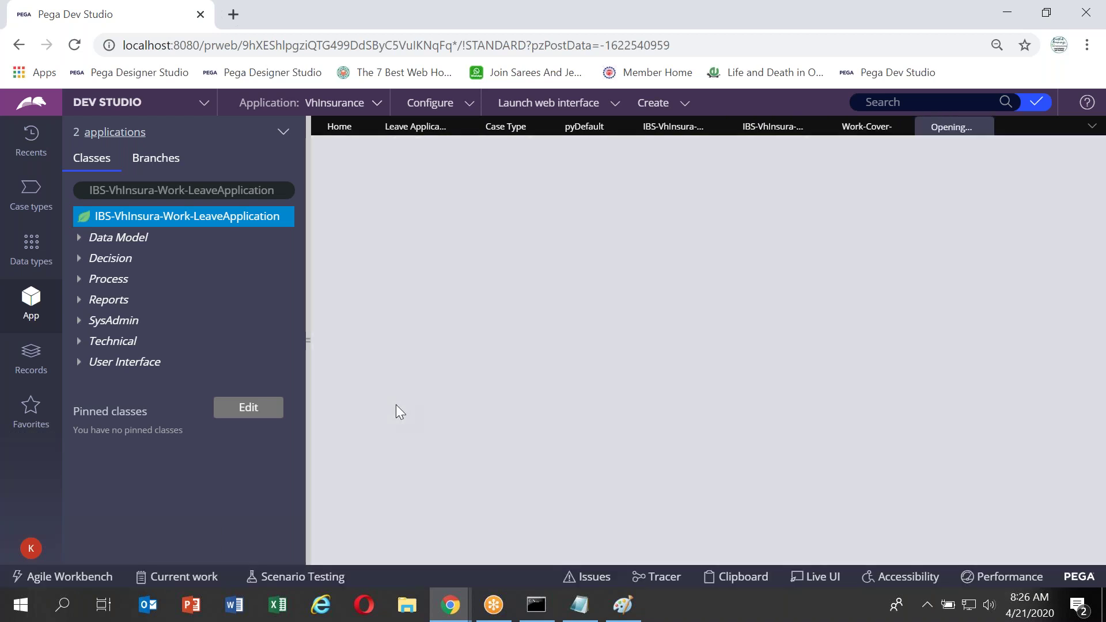
Switch to Paint and undo the Work-Cover- label, its ellipse and the line connecting it to Work.
key("alt+Tab")
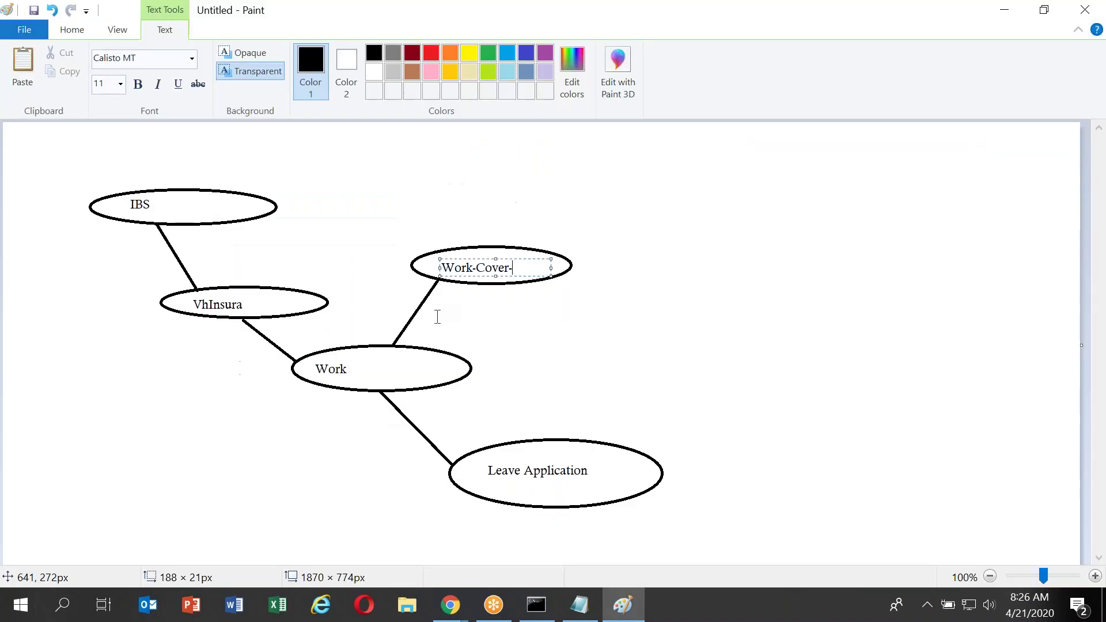
left_click(529, 361)
key("ctrl+z")
key("ctrl+z")
key("ctrl+z")
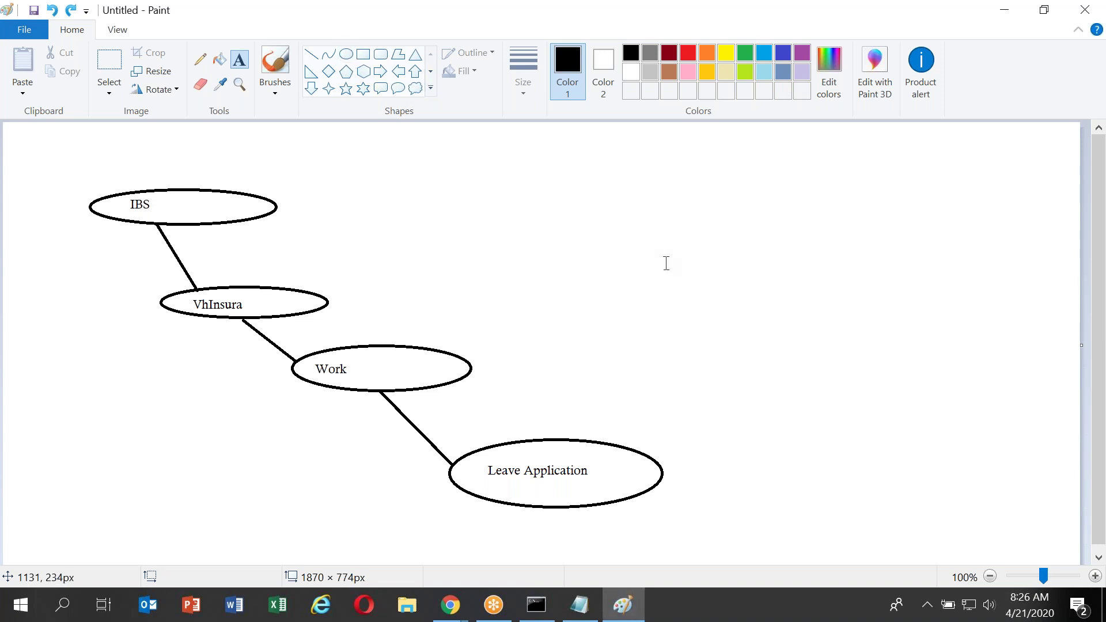
Draw an ellipse about 305 × 74 px up and to the right of Leave Application and connect the two with a line.
left_click(346, 54)
left_click_drag(690, 322, 866, 365)
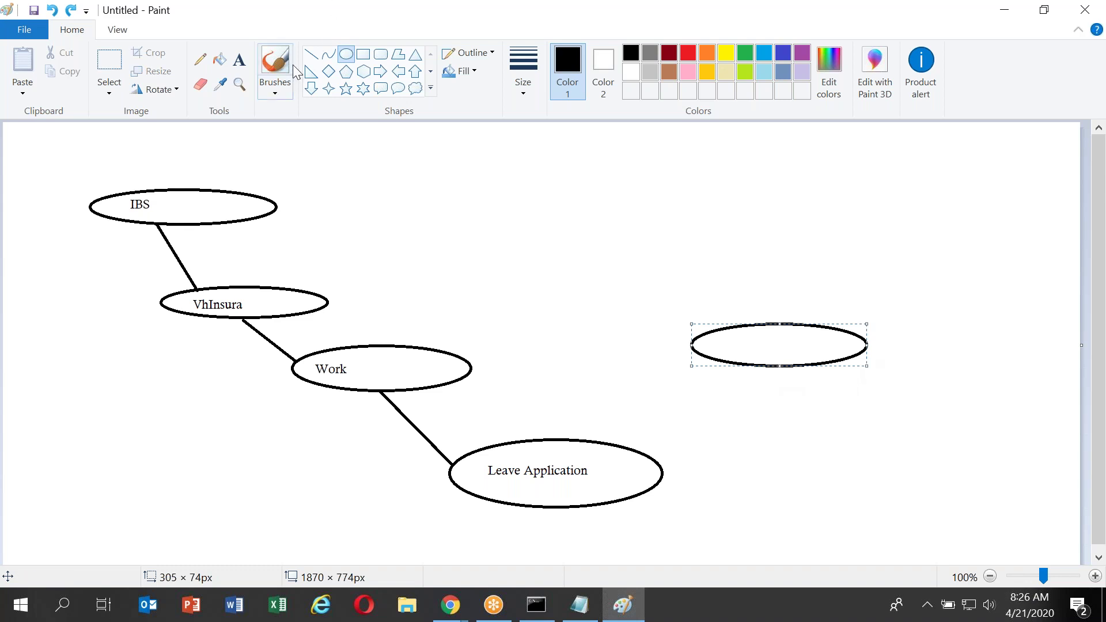
left_click(310, 56)
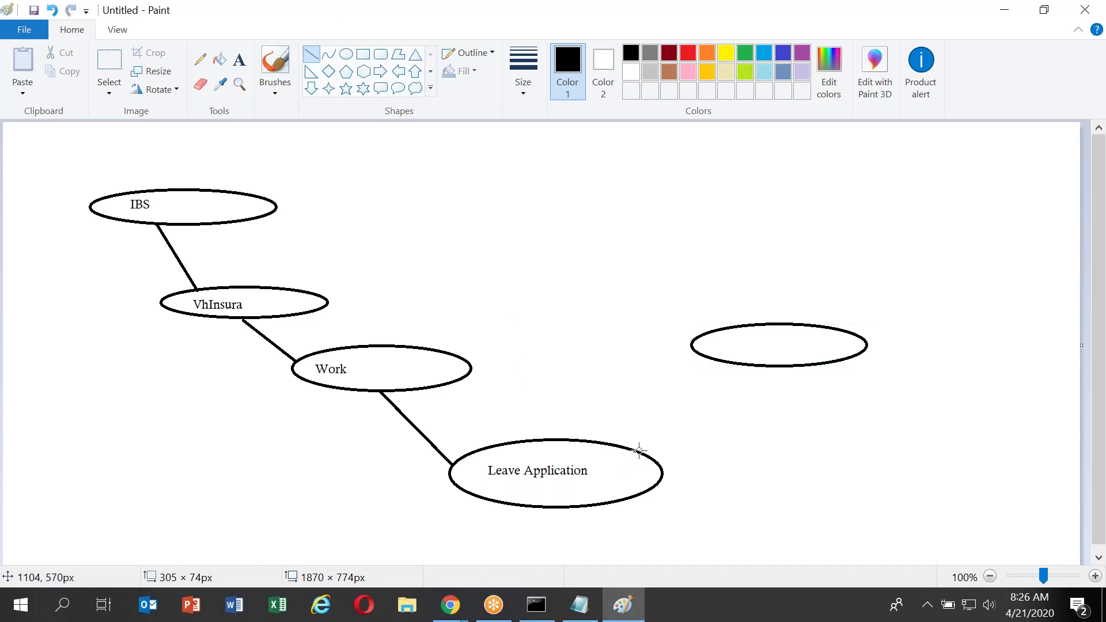
left_click_drag(639, 451, 735, 363)
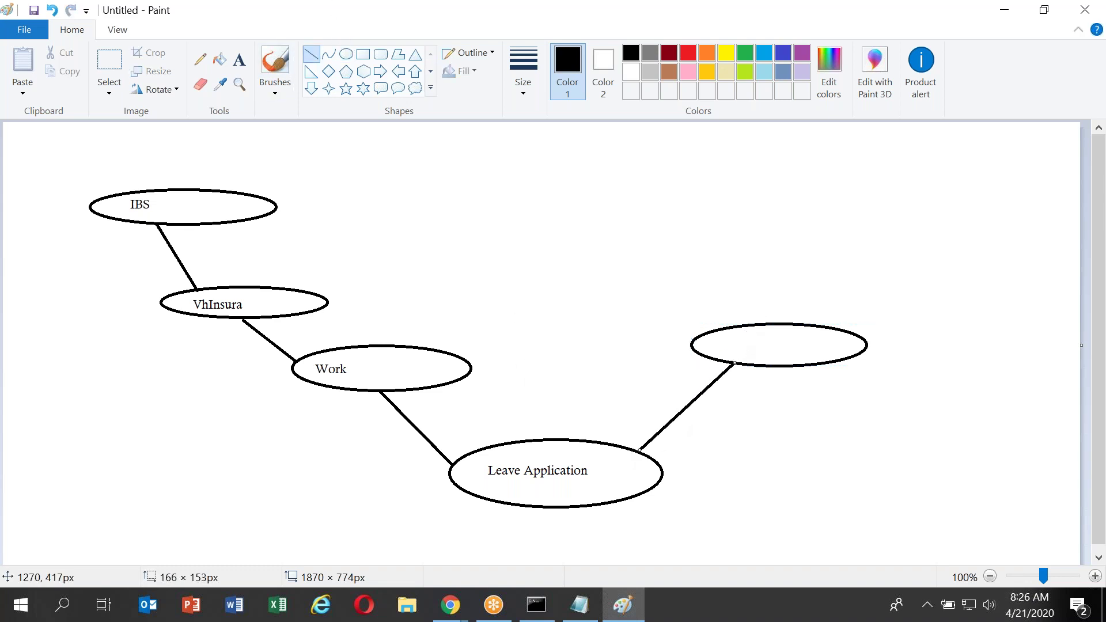
Label the new ellipse "Work-Cover-", first checking the Leave Application class's directed parent in Dev Studio.
left_click(240, 59)
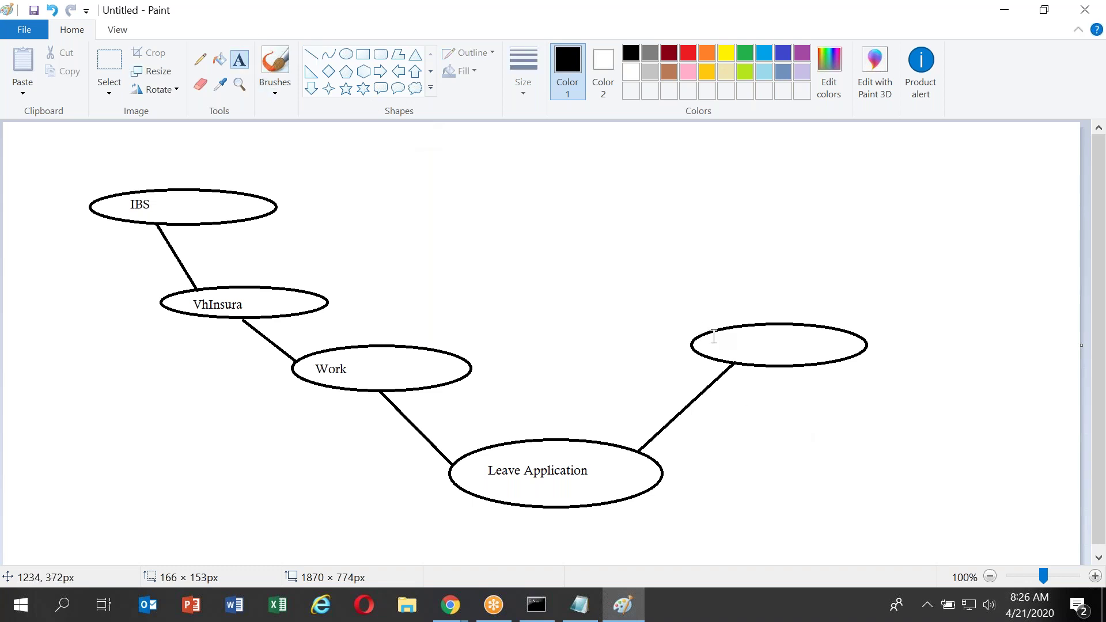
key("alt+Tab")
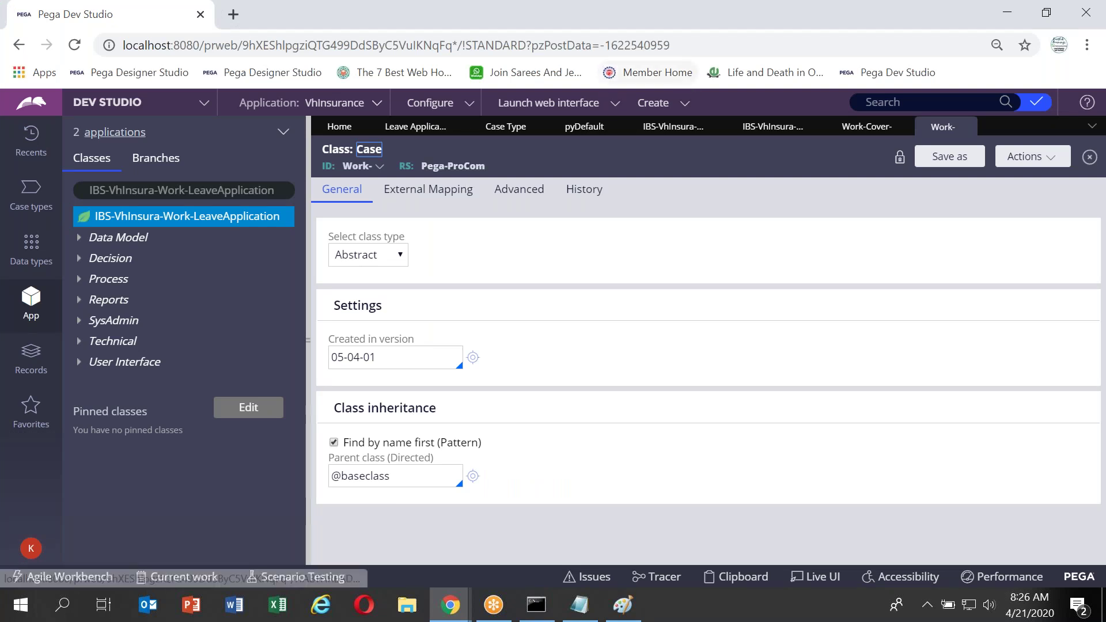
left_click(673, 127)
left_click(428, 447)
double_click(429, 447)
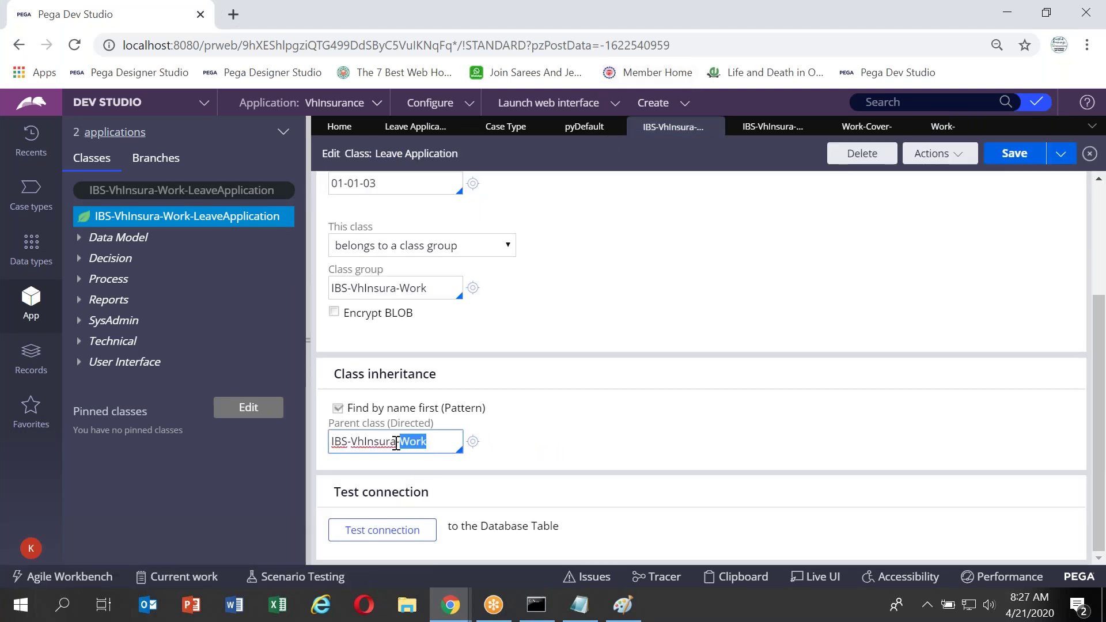
key("alt+Tab")
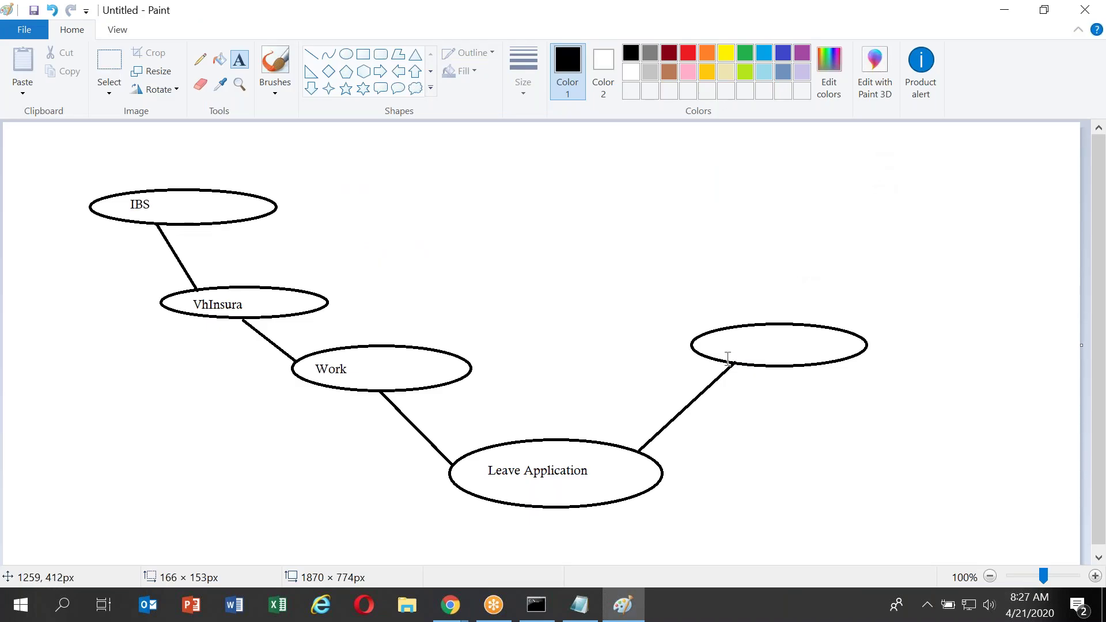
left_click_drag(720, 341, 840, 360)
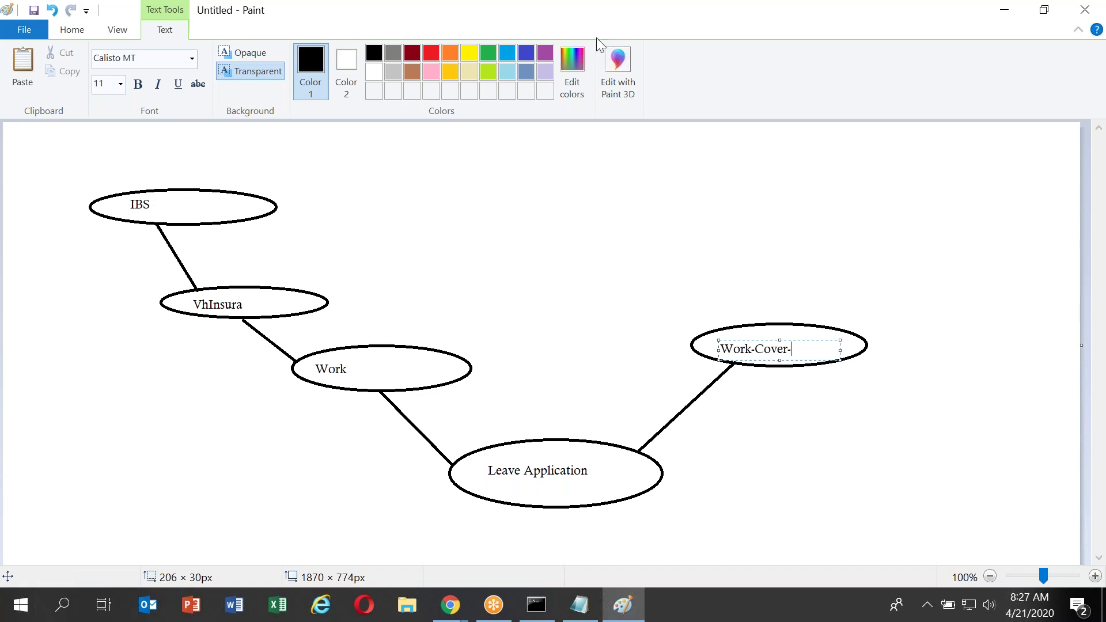
Draw a short line up from the Work-Cover- ellipse and an ellipse about 271 × 98 px at its end.
left_click(77, 37)
left_click(311, 56)
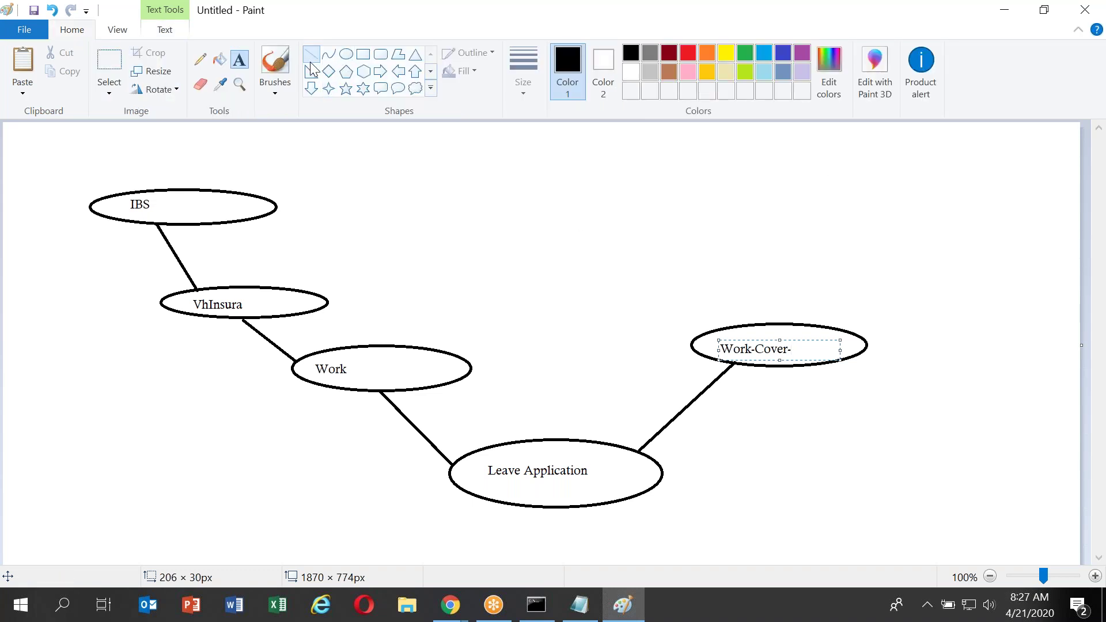
left_click_drag(752, 322, 784, 284)
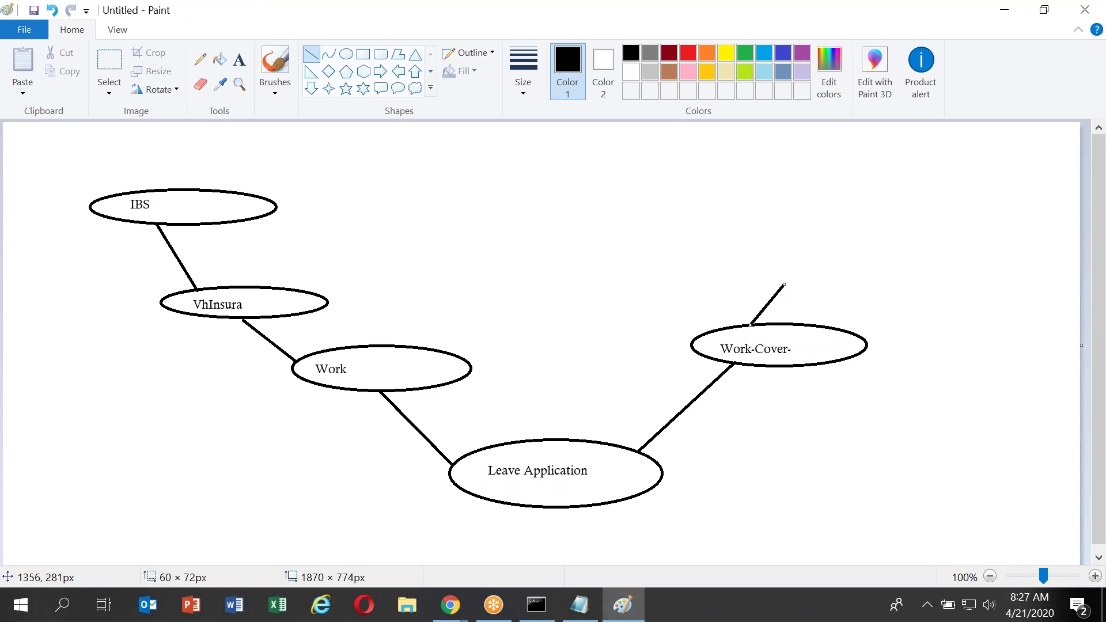
left_click(345, 54)
left_click_drag(777, 245, 933, 301)
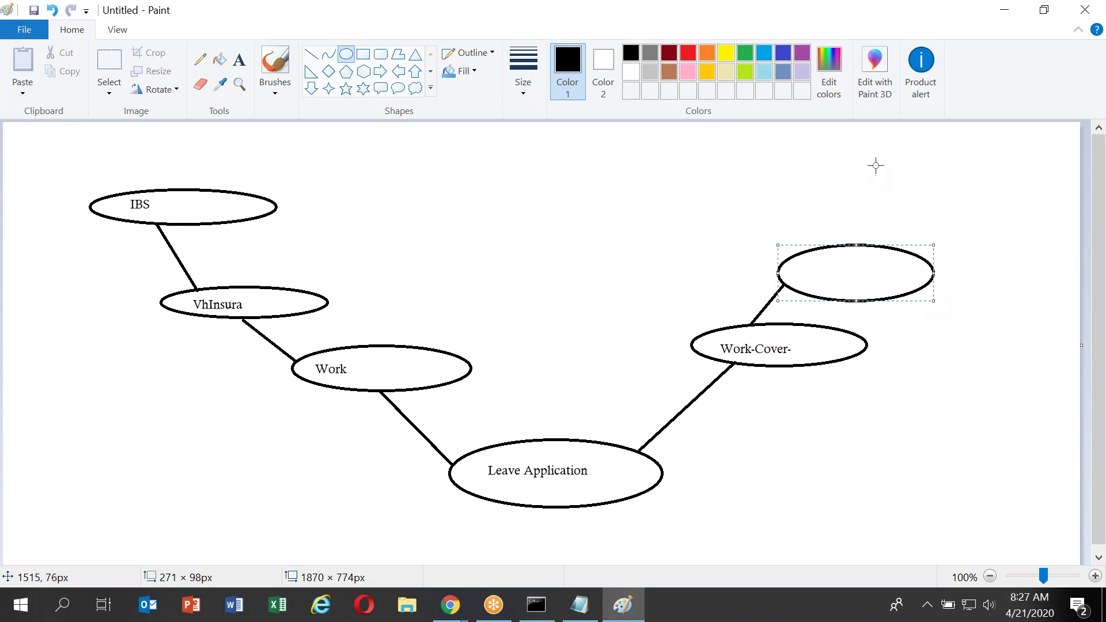
Add a topmost ellipse about 262 × 63 px on the right branch and label the ellipse below it "Work-".
left_click_drag(876, 160, 1027, 195)
left_click(240, 62)
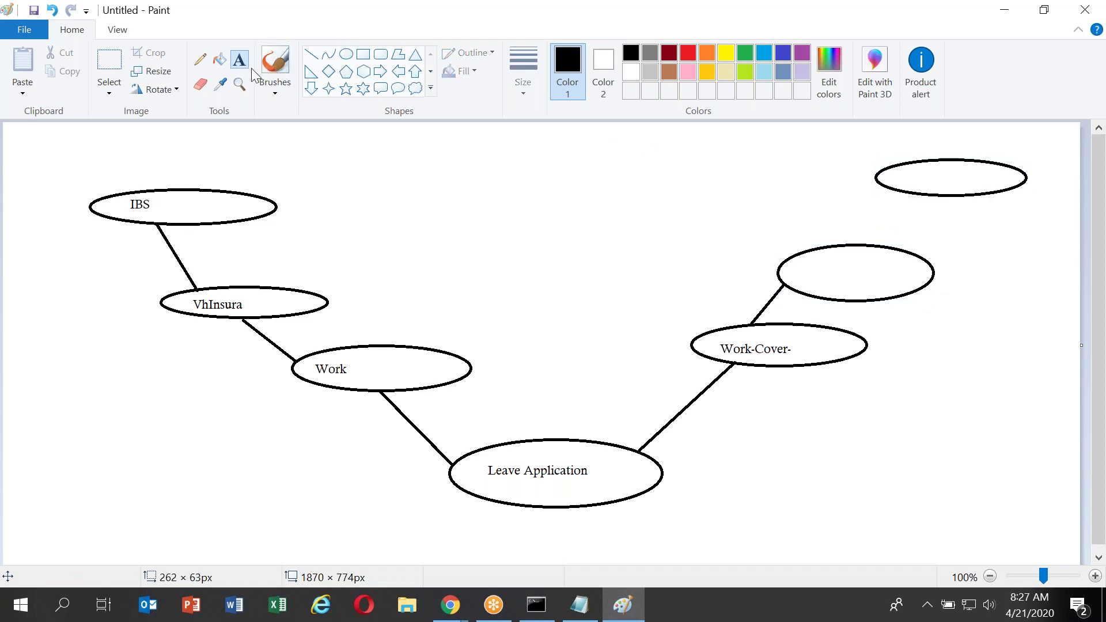
left_click_drag(812, 267, 900, 288)
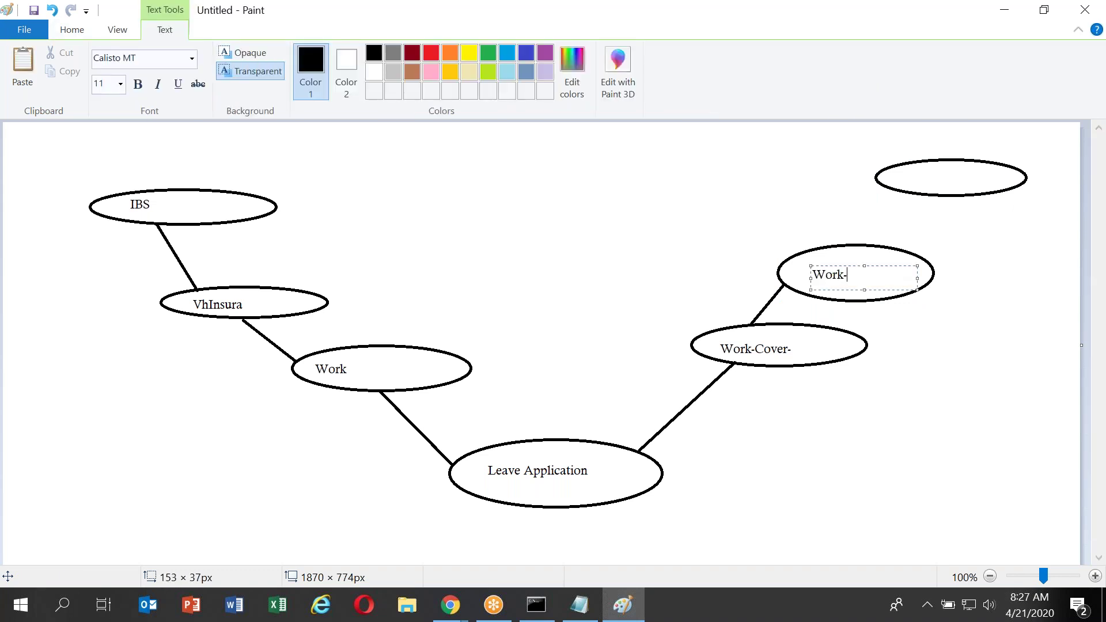
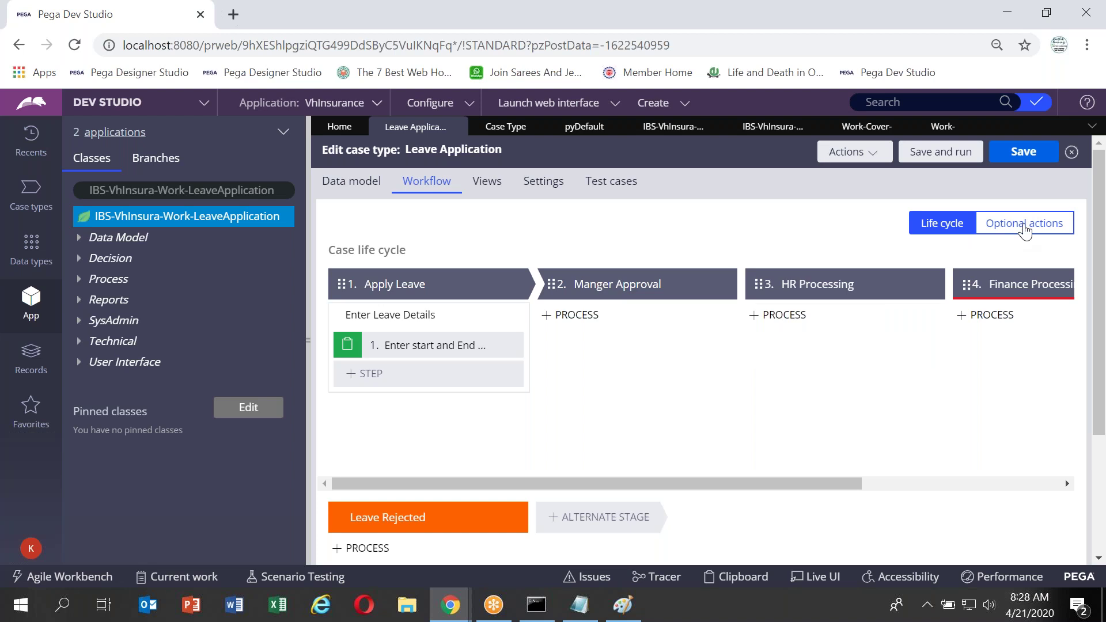
Show the optional actions in the Leave Application case type's workflow.
mouse_move(669, 328)
left_click(1038, 223)
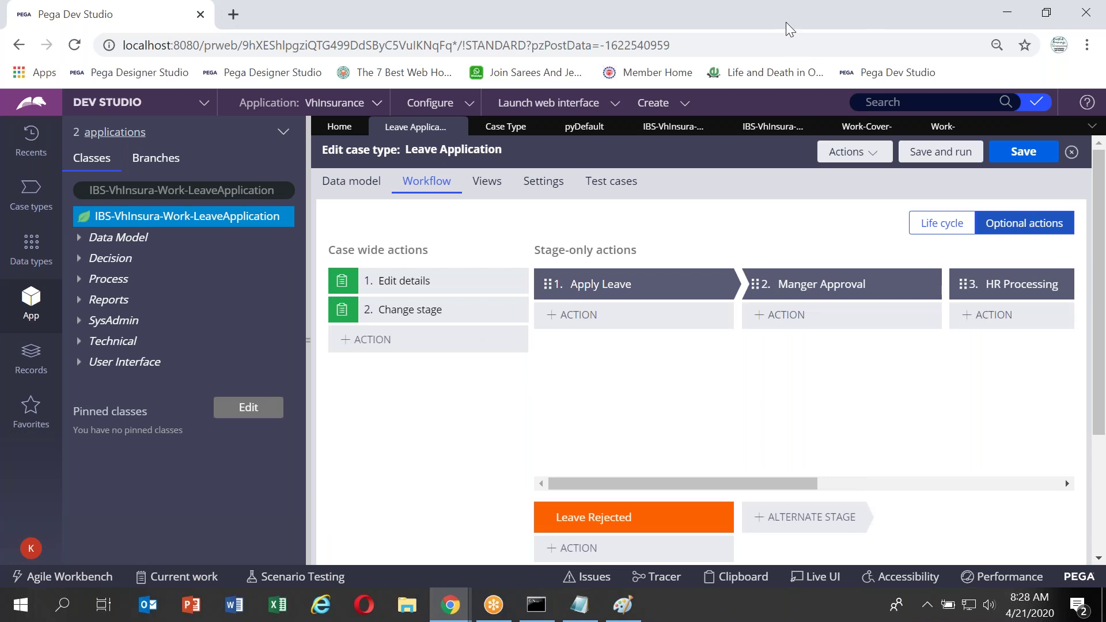
Switch to the Notepad class notes and add the heading "Optional Actions:" with a dashed underline below the class name.
left_click(578, 606)
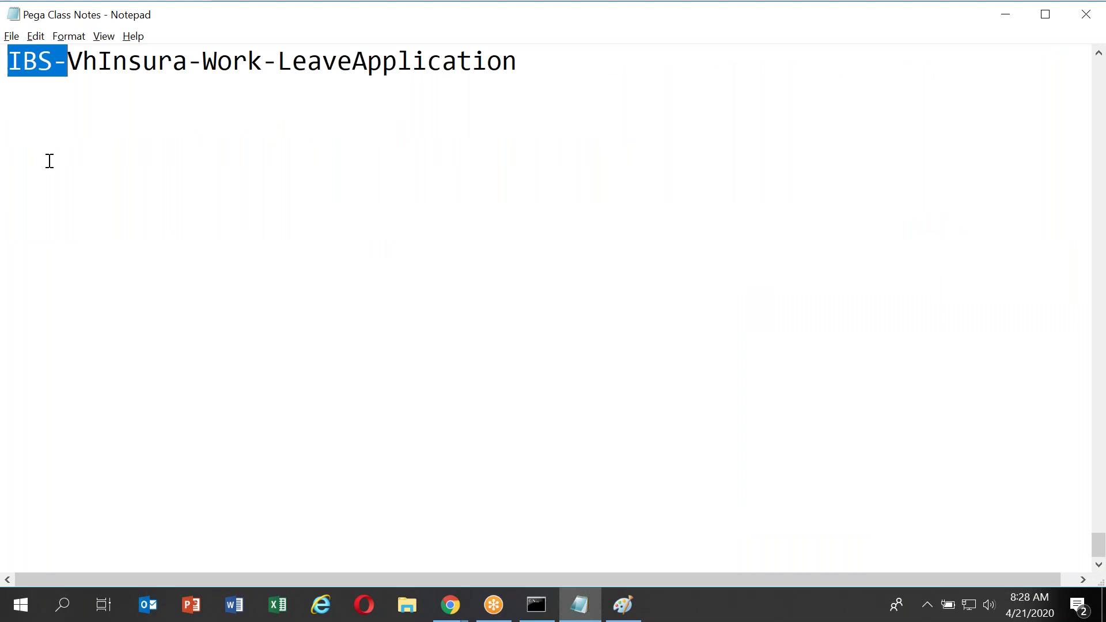
left_click(49, 161)
type("Optional")
type(" Acv")
key("BackSpace")
type("tions:")
key("Return")
type("---------------")
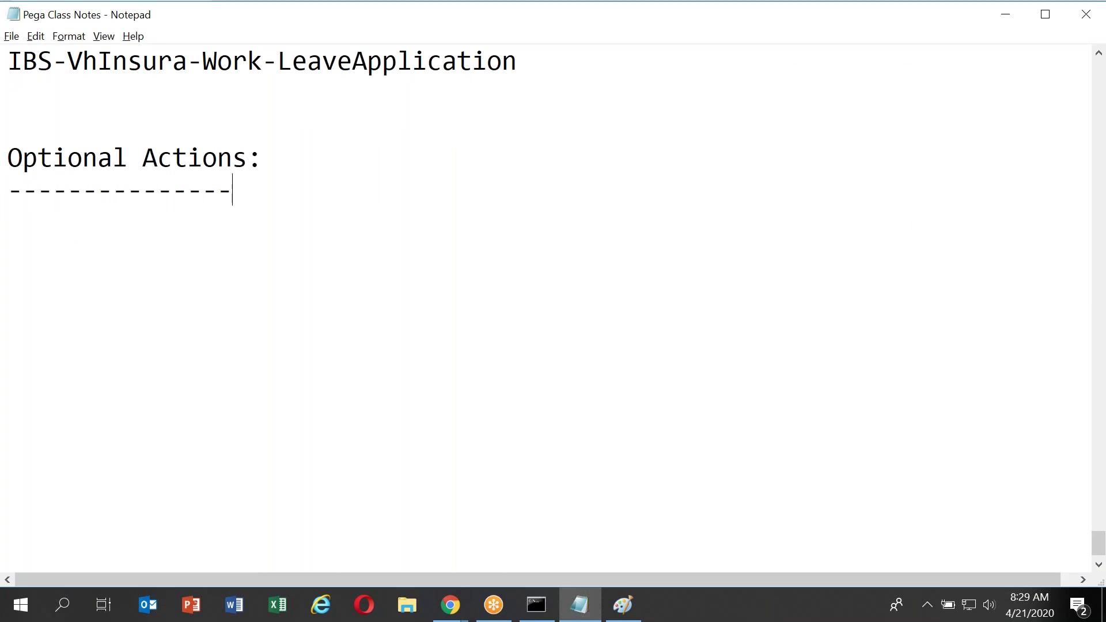
key("Return")
key("Return")
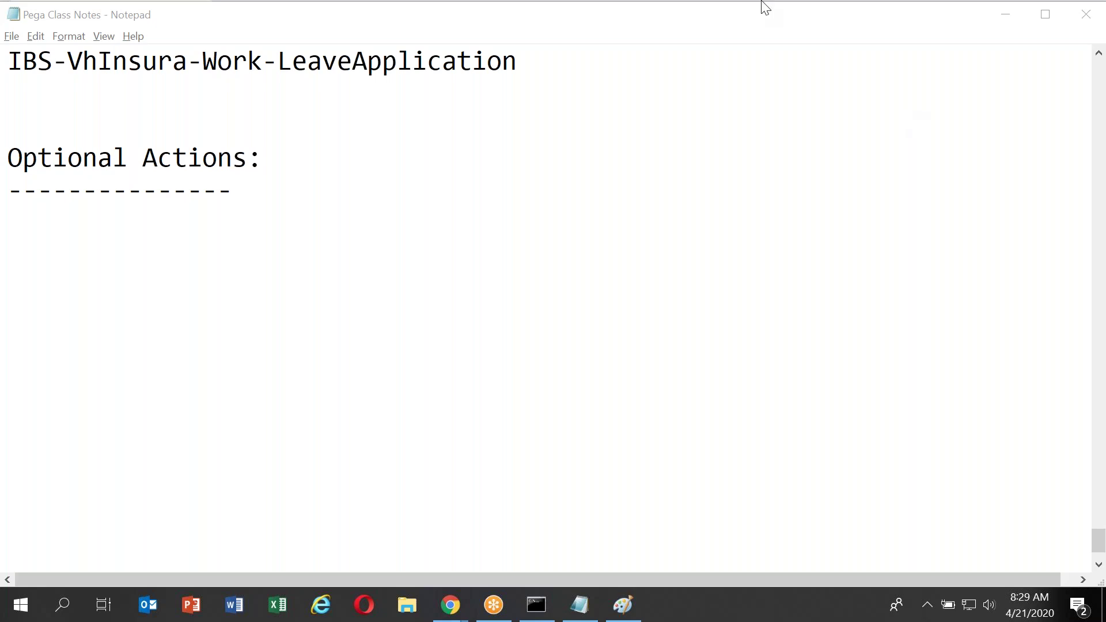
Highlight "Actions:" in the notes heading and review the Leave Application case type's optional actions in Pega Dev Studio.
left_click(136, 271)
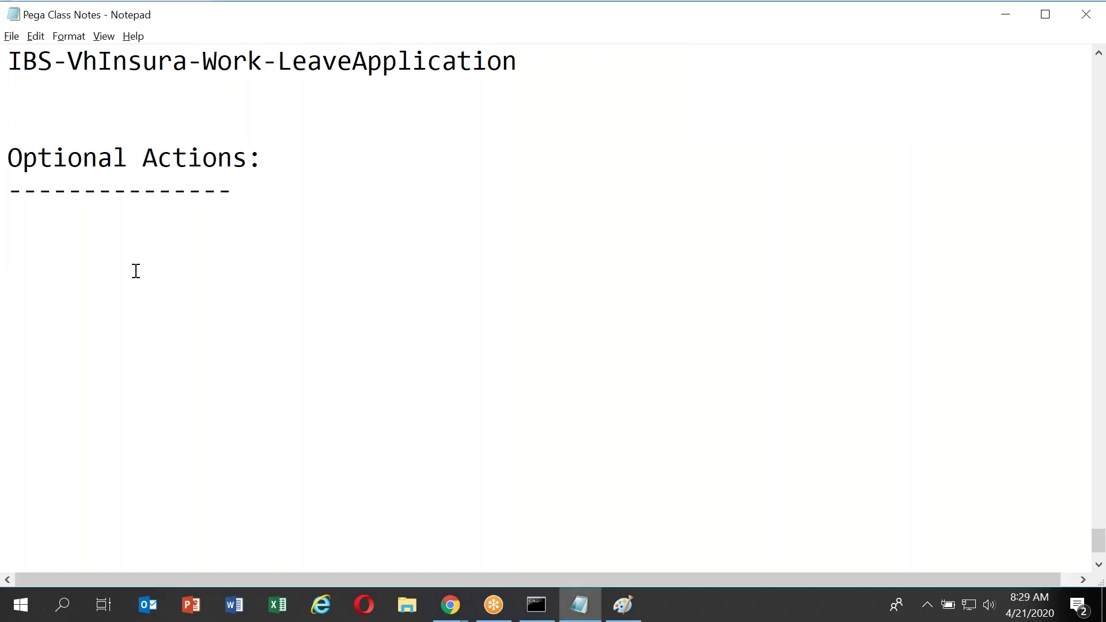
left_click(202, 139)
left_click(198, 158)
double_click(197, 158)
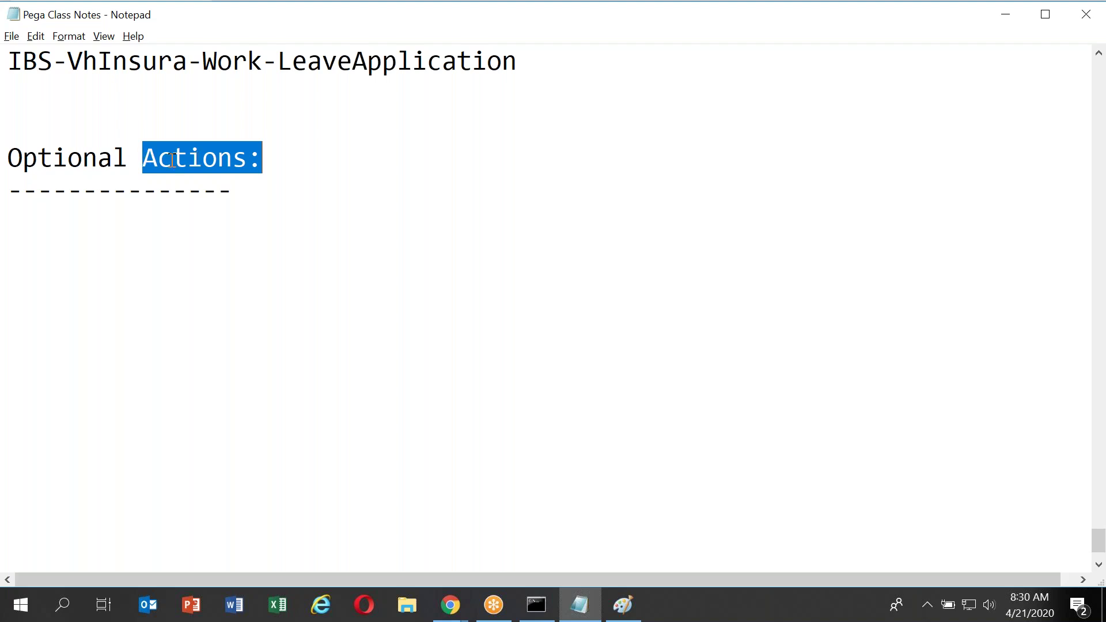
left_click(187, 175)
key("alt+Tab")
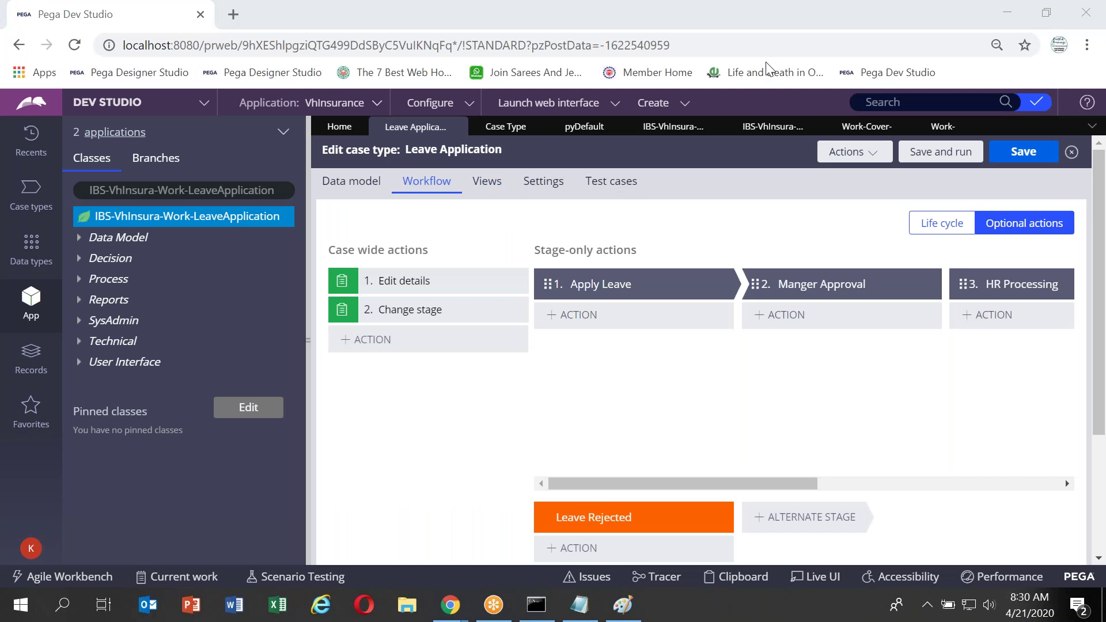
left_click(1020, 219)
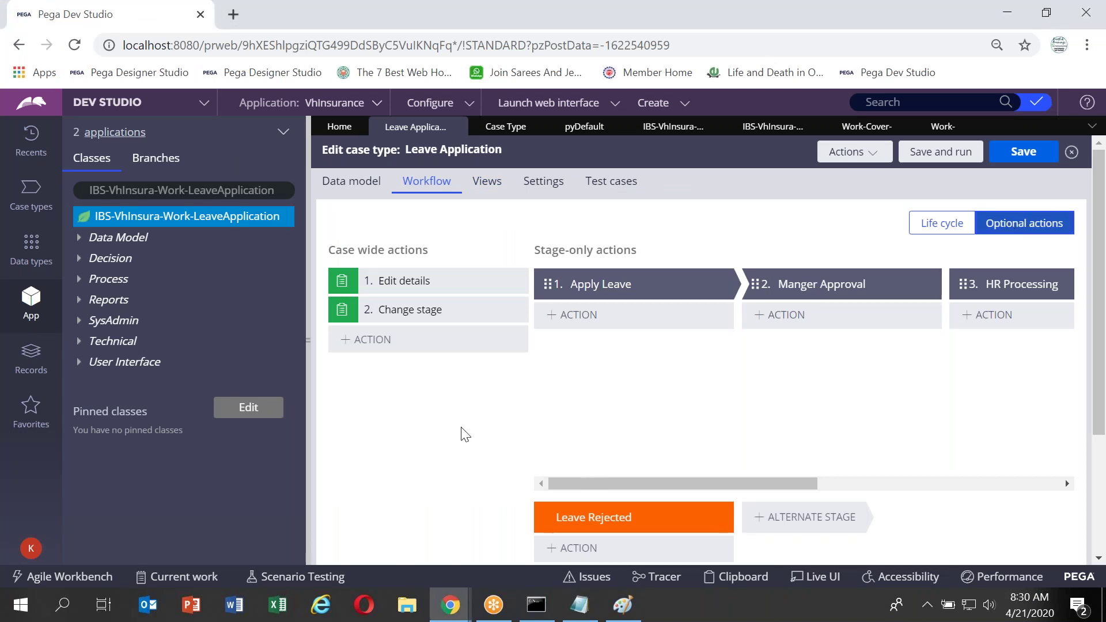
Return to the Notepad class notes and leave a blank line beneath the dashed underline of the heading.
key("alt+Tab")
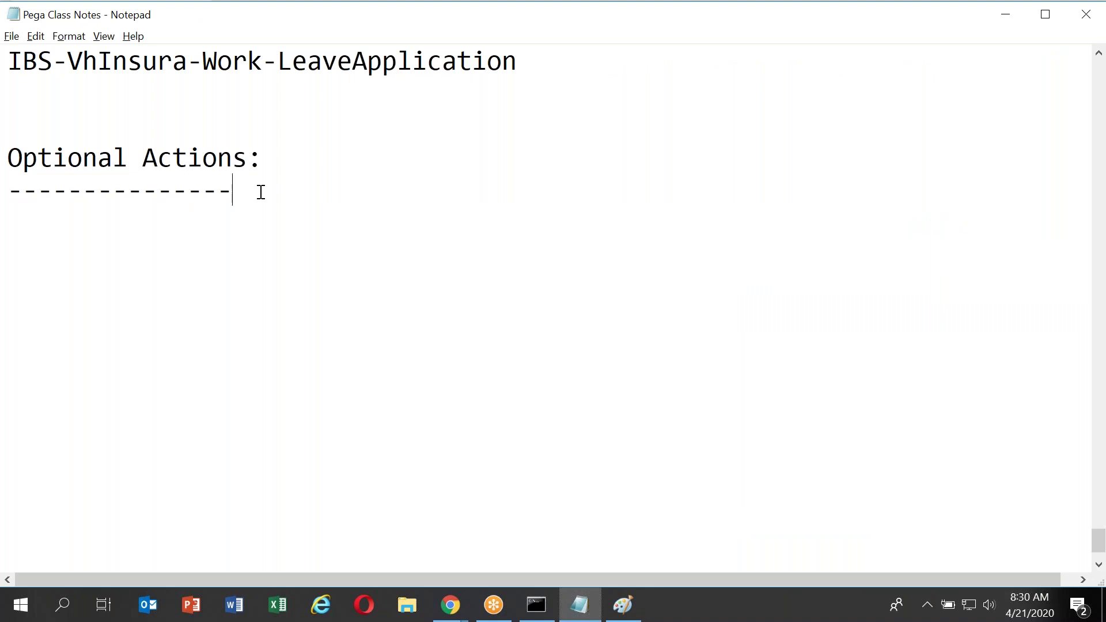
key("Return")
key("Return")
type("Process")
key("Return")
key("BackSpace")
key("BackSpace")
key("BackSpace")
key("BackSpace")
key("BackSpace")
key("BackSpace")
key("BackSpace")
key("BackSpace")
Add the entries "Flow" and "FlowAction" below the Optional Actions heading, separated by a blank line.
type("Flow")
key("Return")
key("Return")
type("Flo")
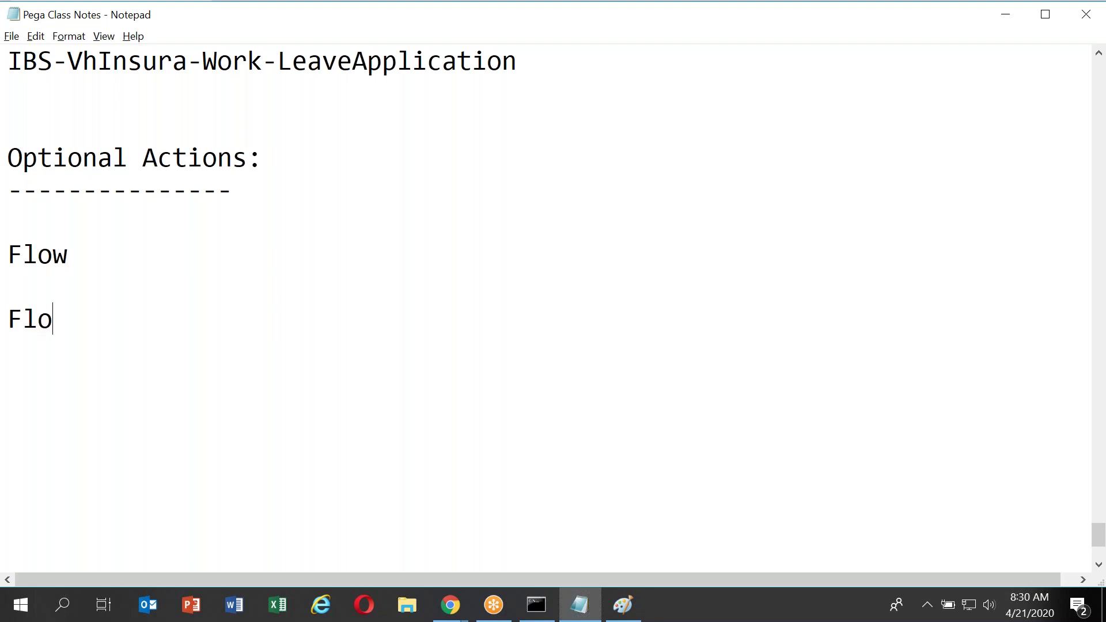
type("wAction")
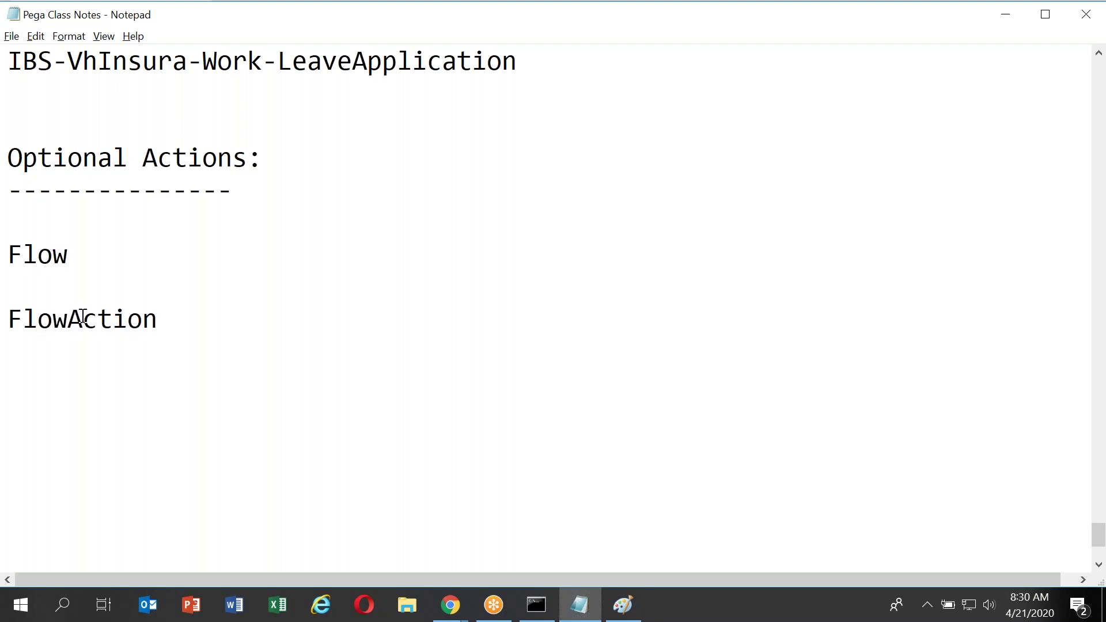
double_click(38, 240)
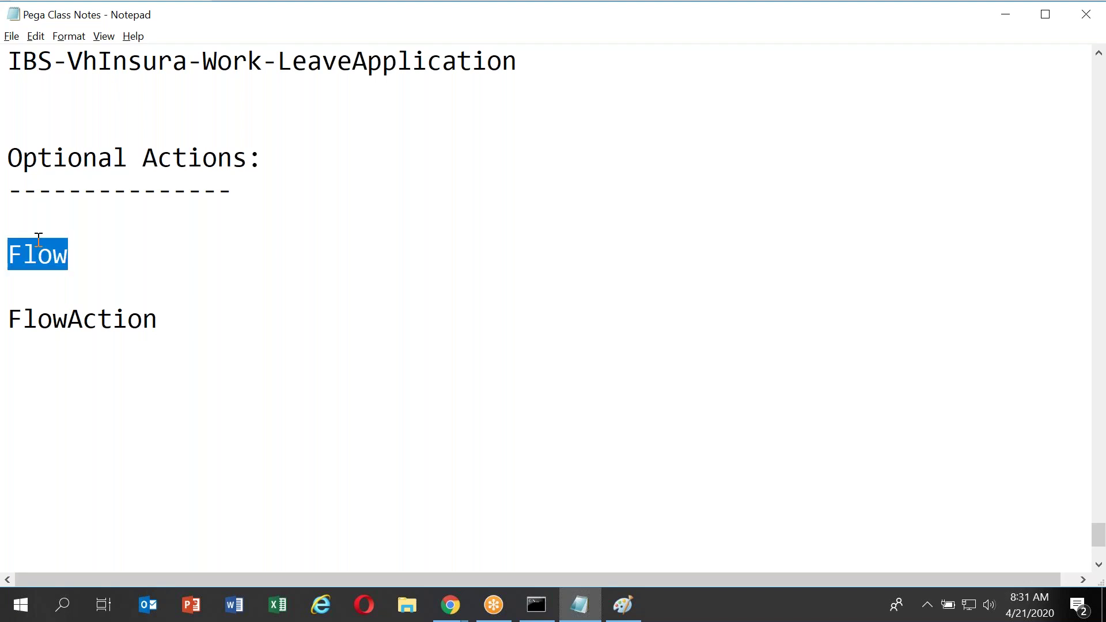
left_click(122, 170)
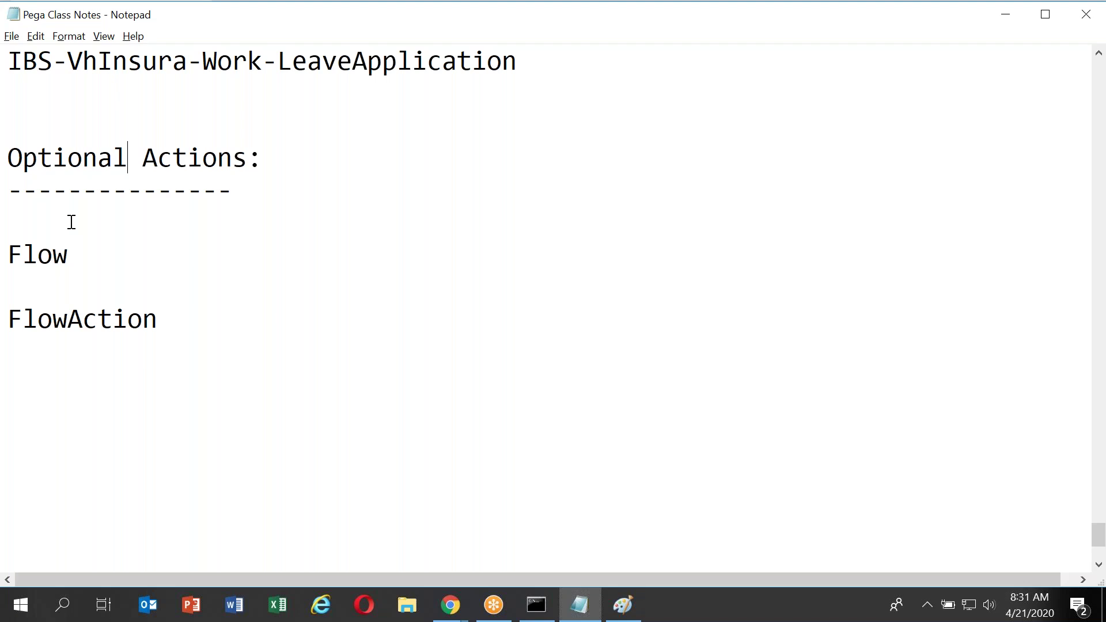
double_click(44, 256)
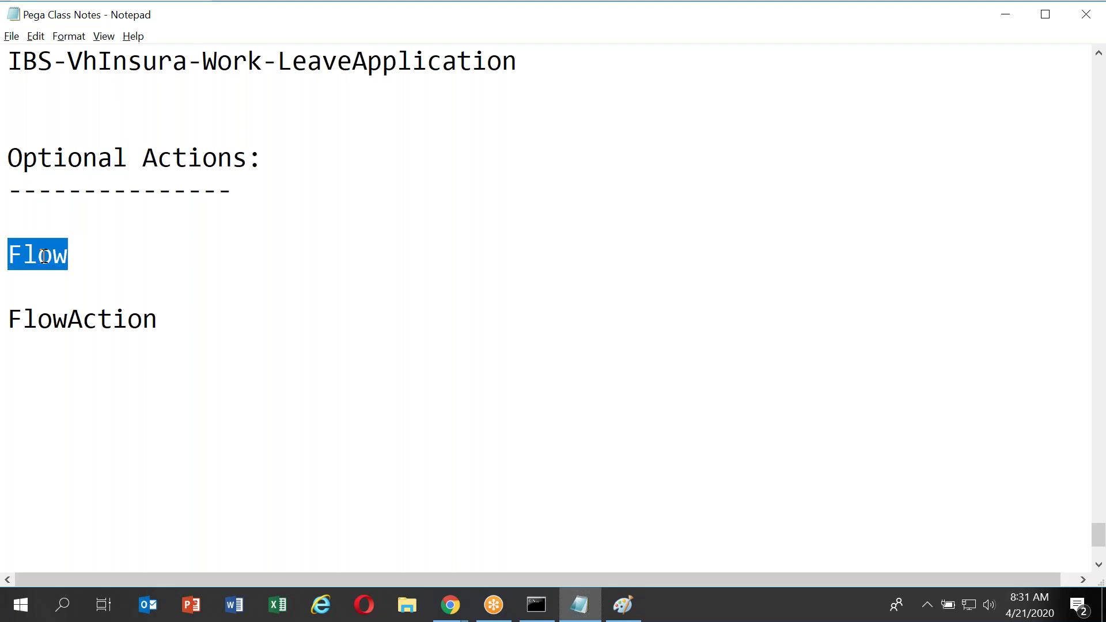
left_click(64, 262)
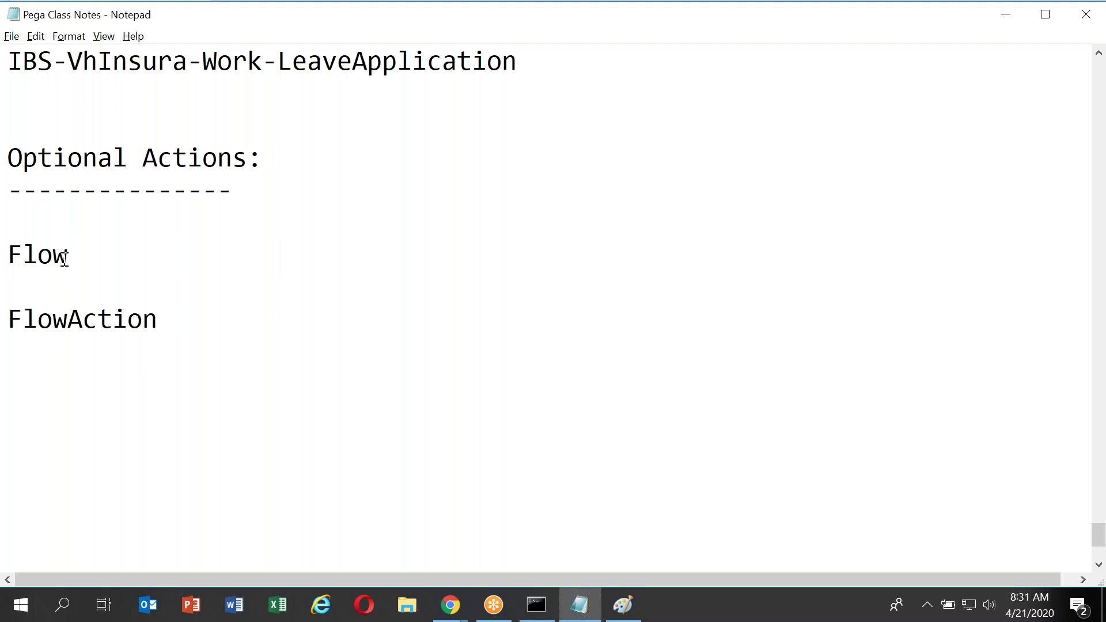
left_click(89, 318)
left_click(53, 266)
Annotate the Flow entry with "(Process)" and the FlowAction entry with "(Action)".
left_click(94, 257)
type("()")
key("Left")
type("Process")
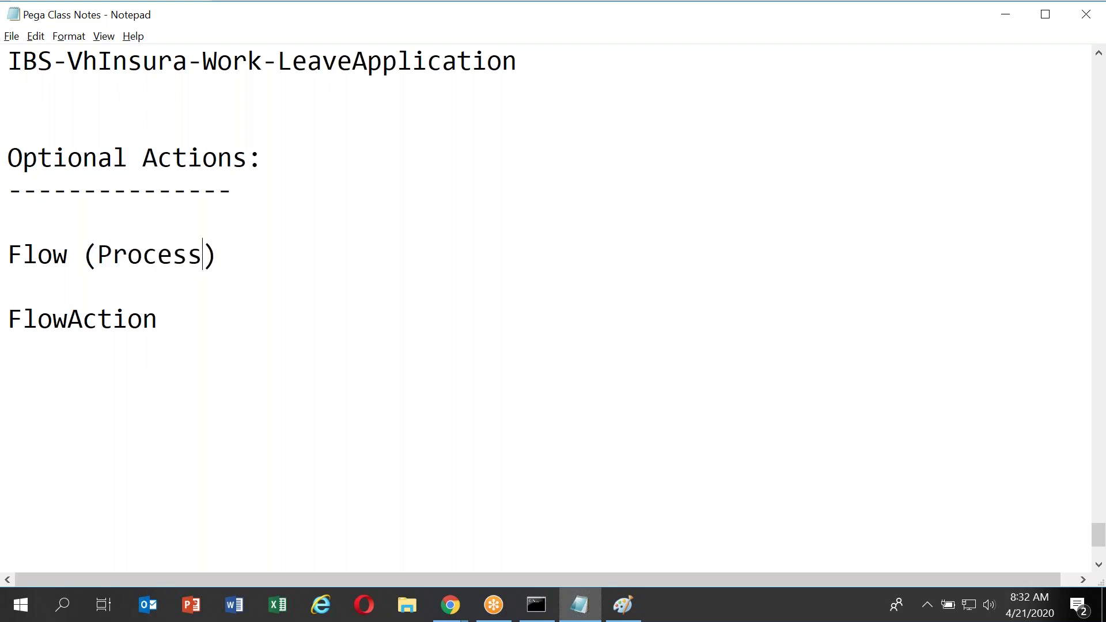
left_click(179, 320)
type("()")
key("Left")
type("Action")
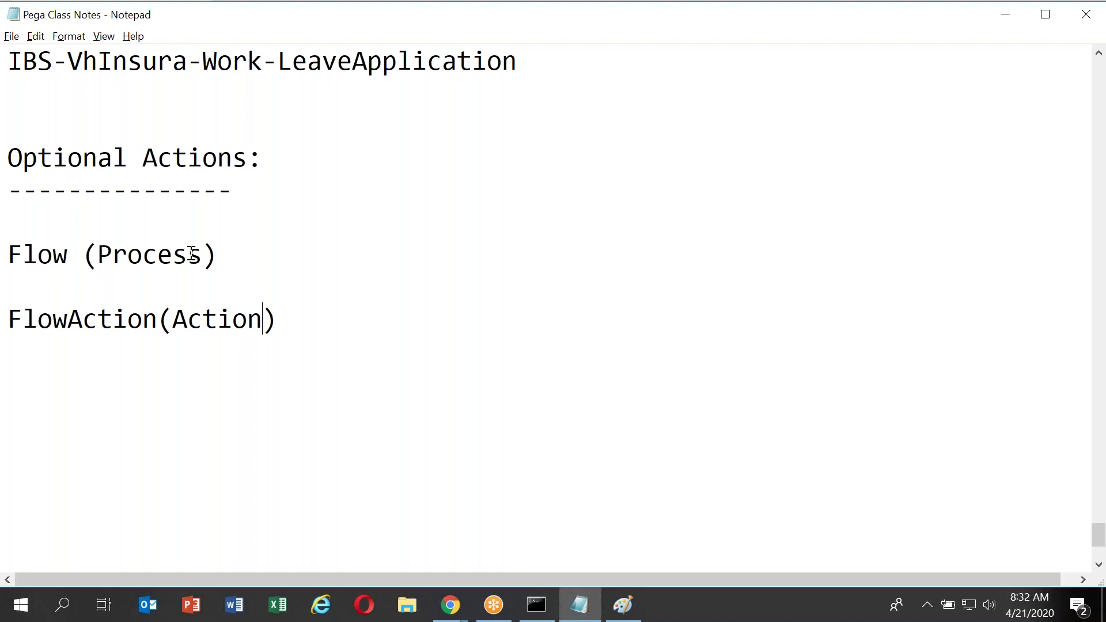
Add the lines "CaseWide Actions" and "StageWide Actions" below the FlowAction entry, leaving a blank line before them.
left_click(231, 347)
left_click(336, 329)
key("Return")
key("Return")
type("CaseWide ")
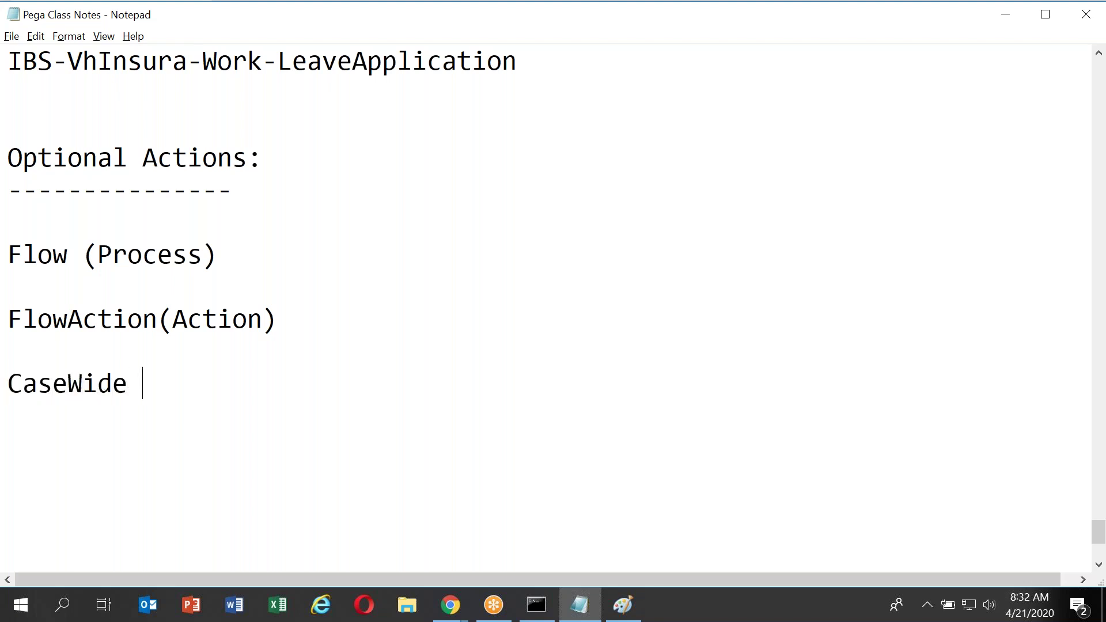
type("Actions")
key("Return")
type("Stage Wide Actions")
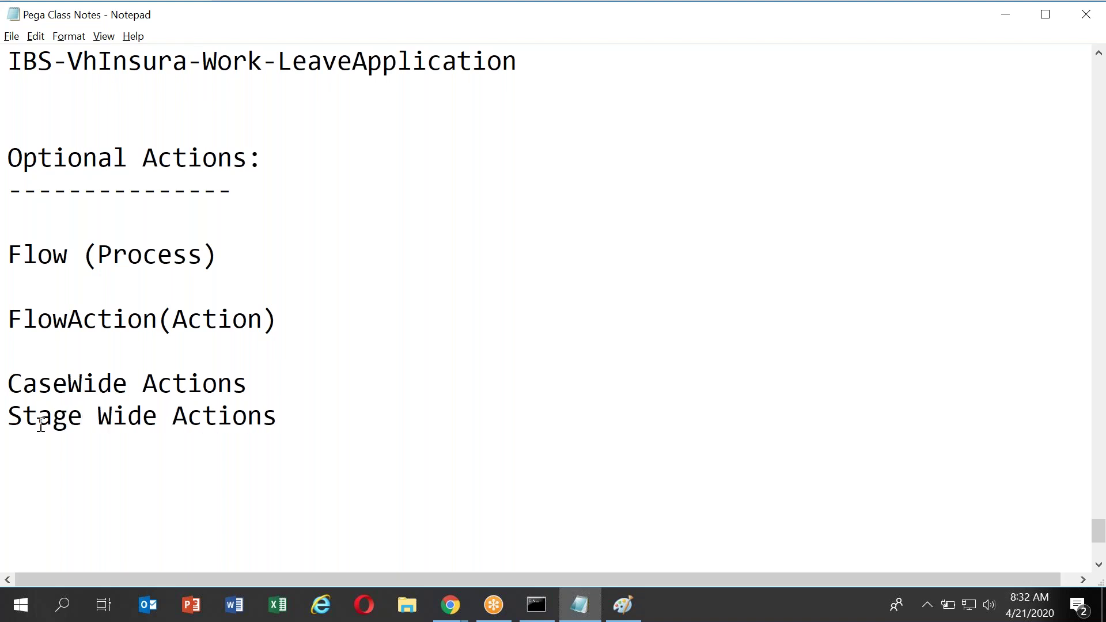
left_click(80, 414)
key("Delete")
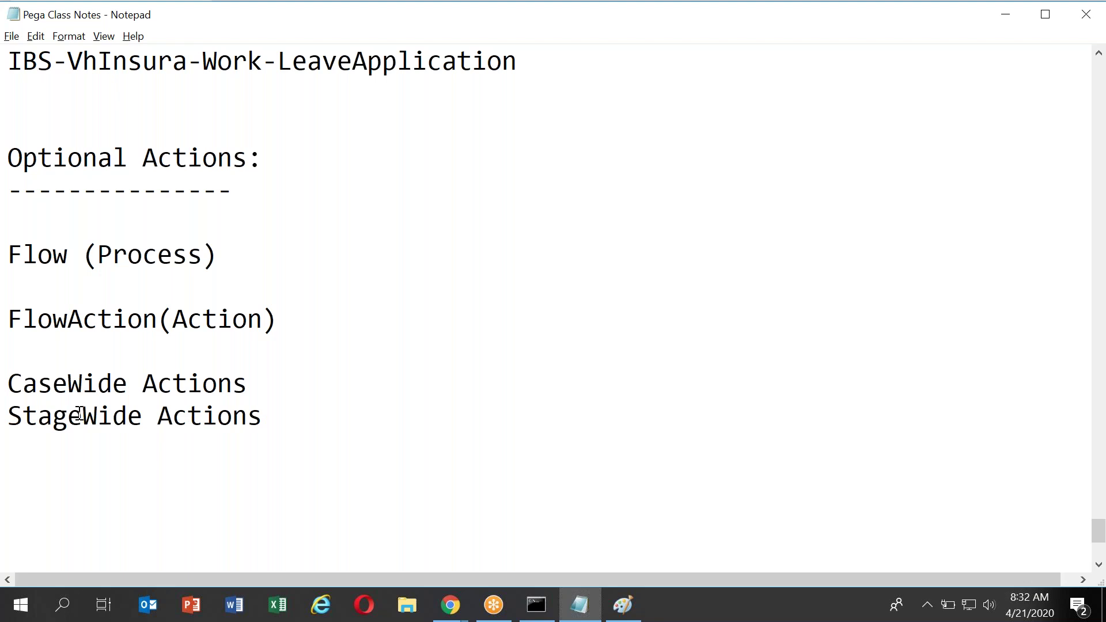
Show the Leave Application case life cycle in Pega Dev Studio and return to the Notepad notes.
key("alt+Tab")
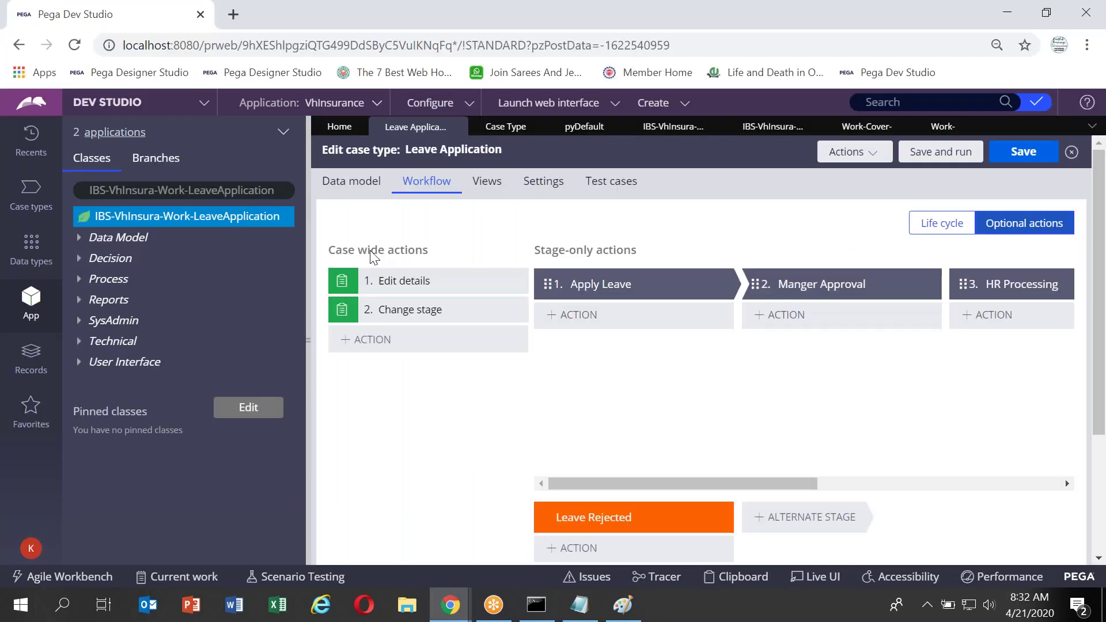
left_click(916, 225)
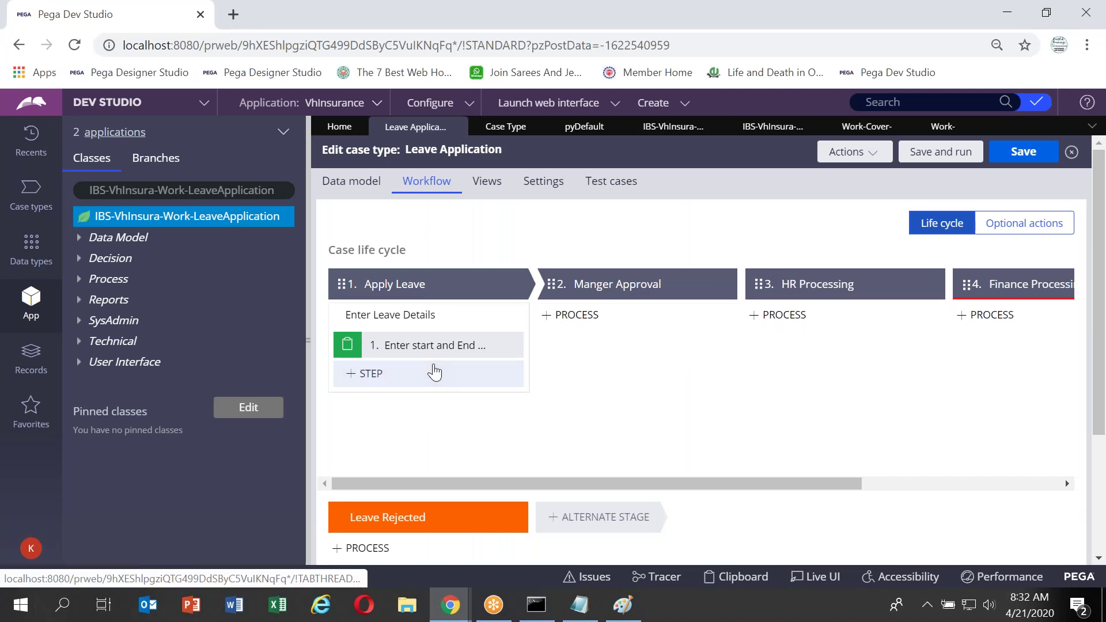
key("alt+Tab")
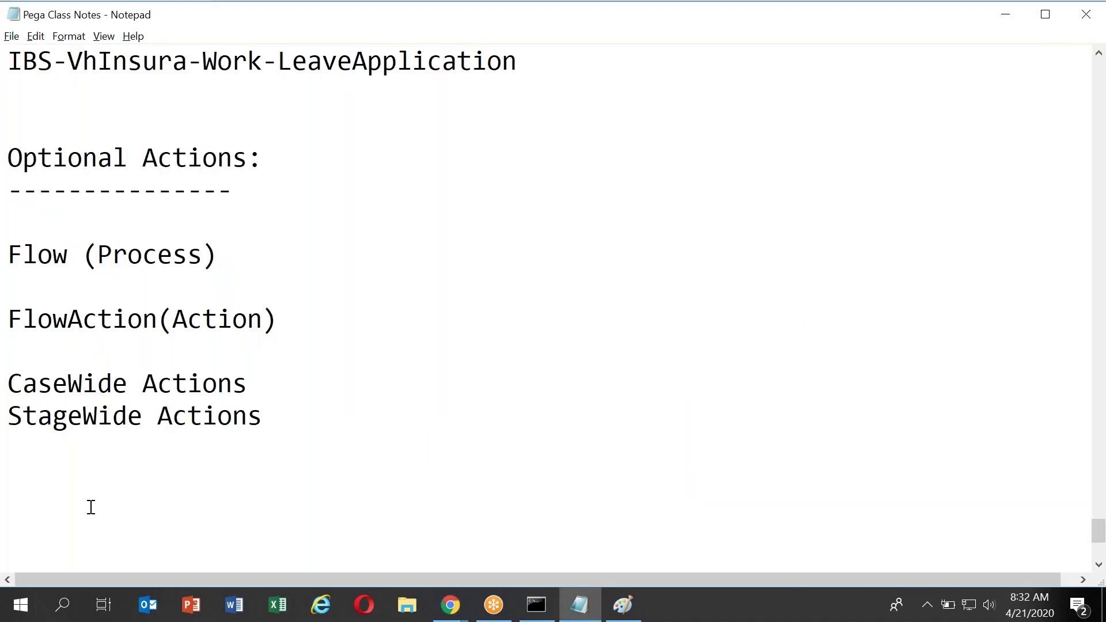
Add the example "Address Change" below the StageWide Actions line, separated by a blank line.
left_click(299, 420)
key("Return")
key("Return")
type("Adde")
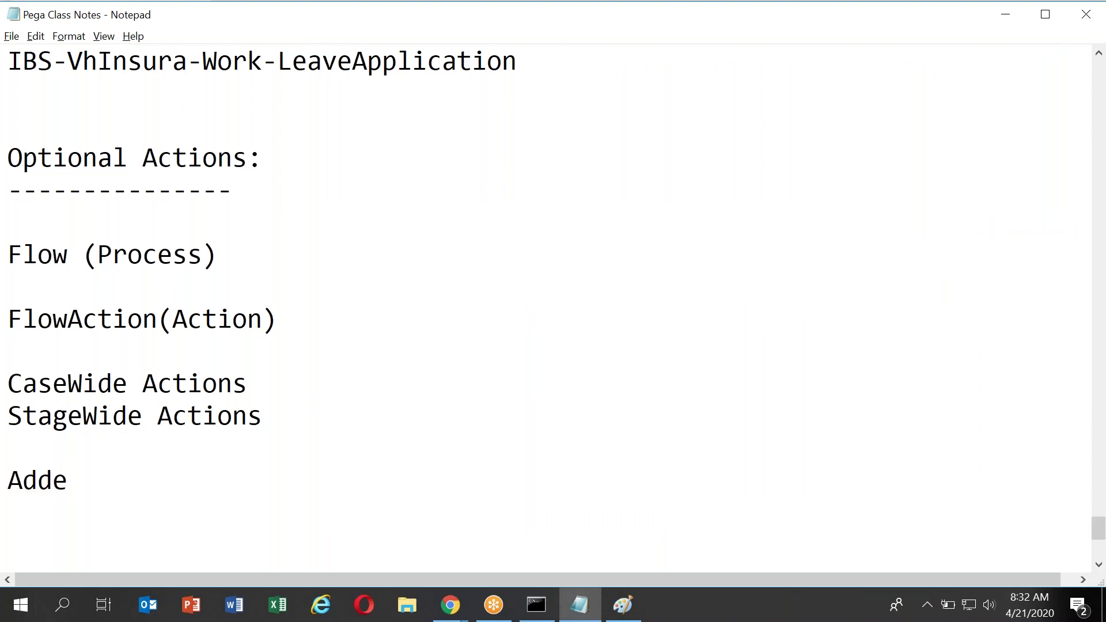
key("BackSpace")
type("ress Change")
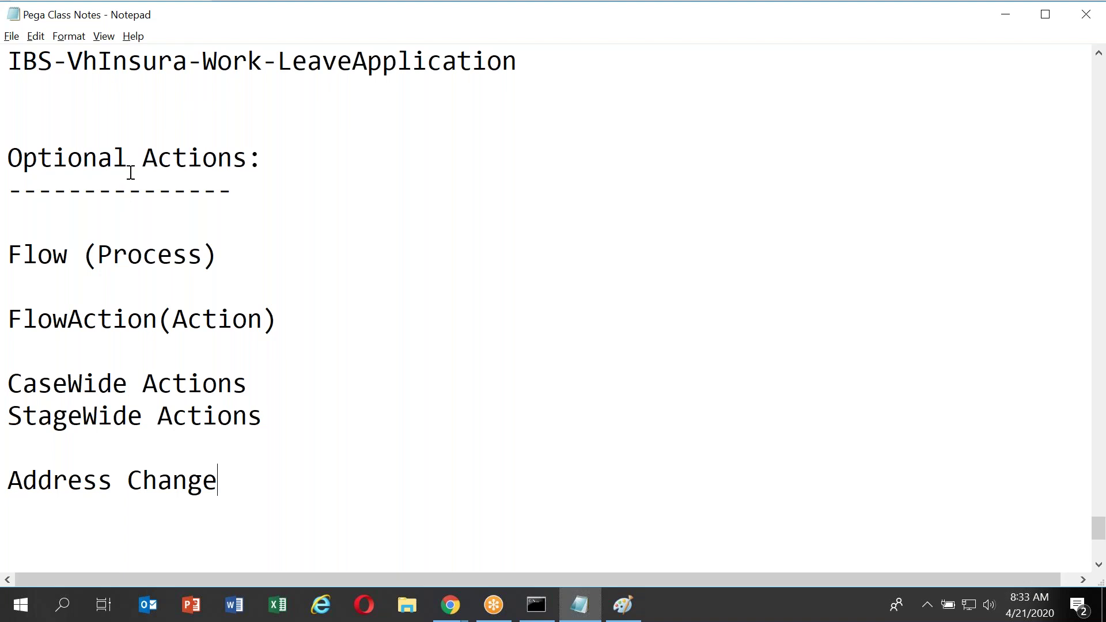
Compare the Address Change note with the Apply Leave stage of the case life cycle, alternating between Notepad and Pega Dev Studio.
left_click(111, 495)
double_click(111, 496)
double_click(156, 487)
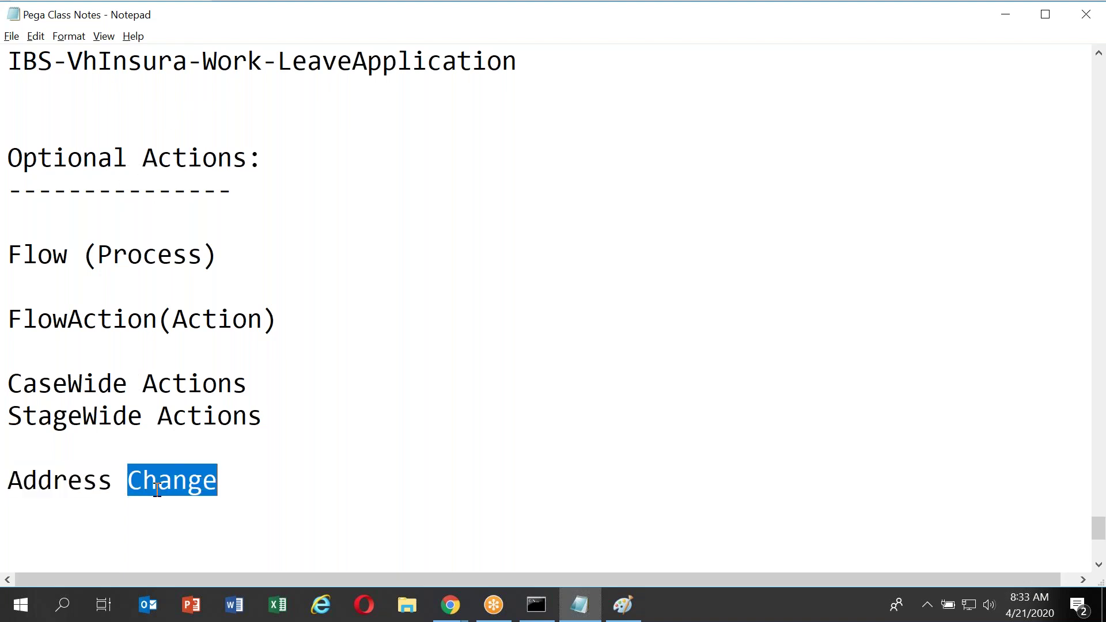
left_click(99, 490)
key("alt+Tab")
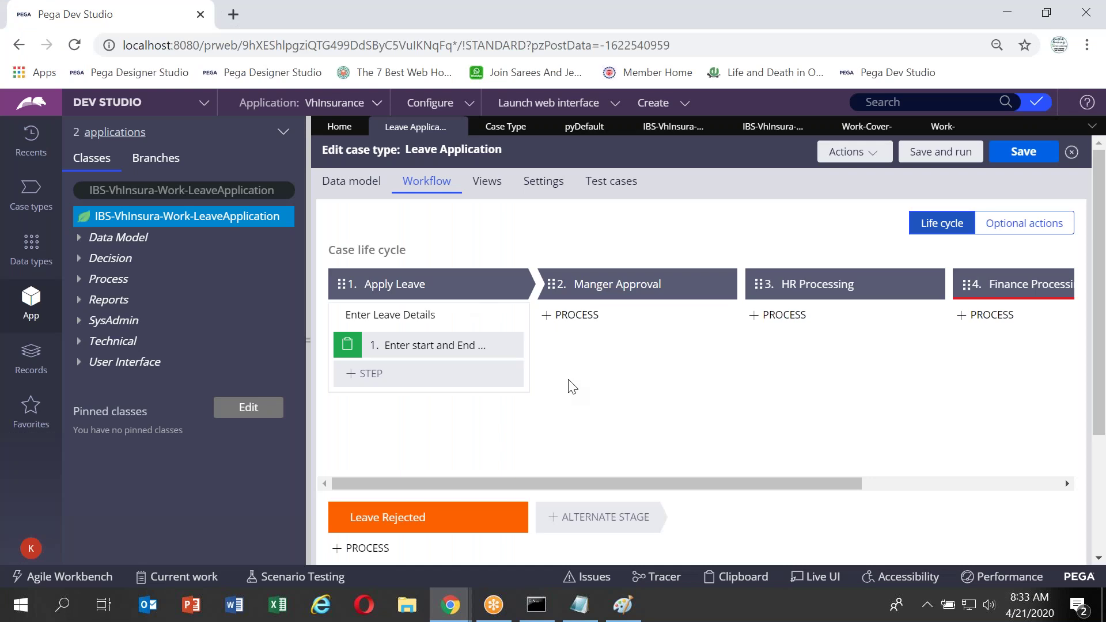
key("alt+Tab")
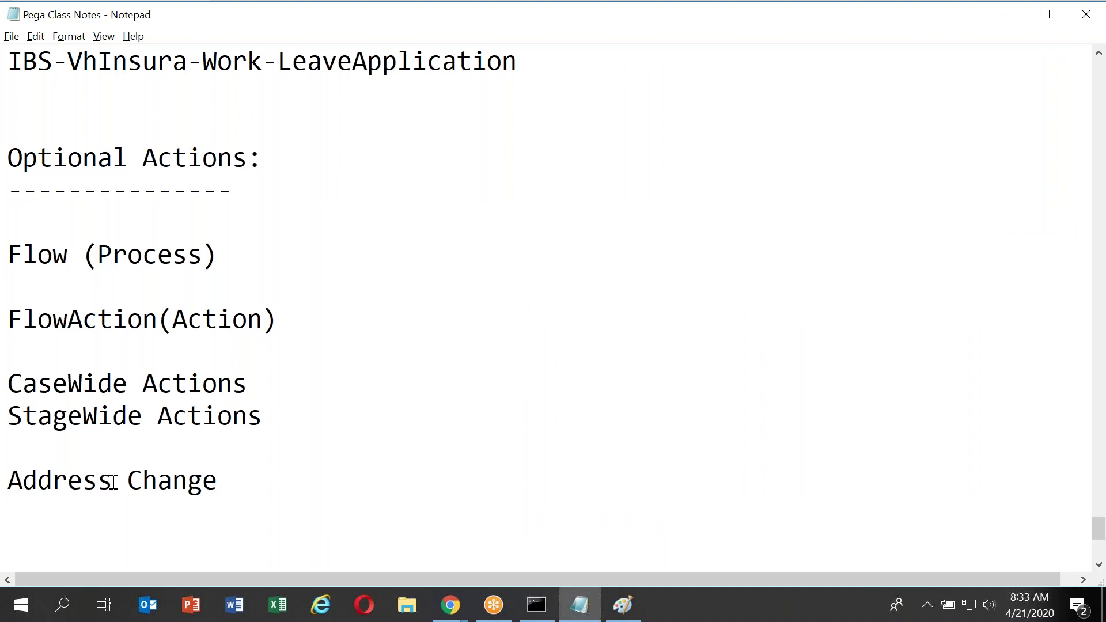
key("alt+Tab")
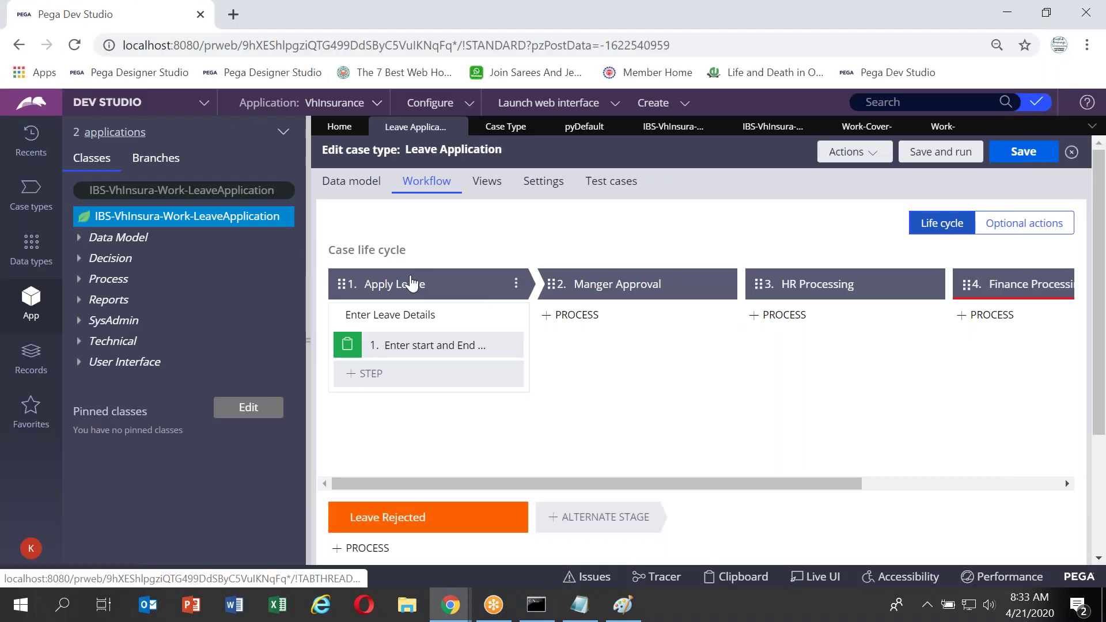
key("alt+Tab")
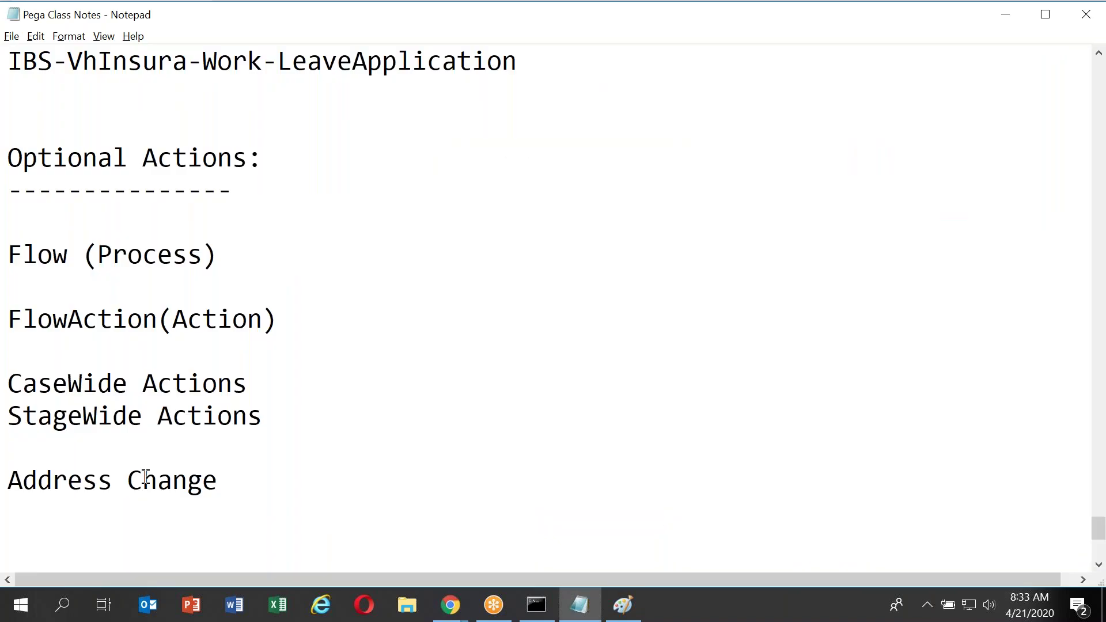
key("alt+Tab")
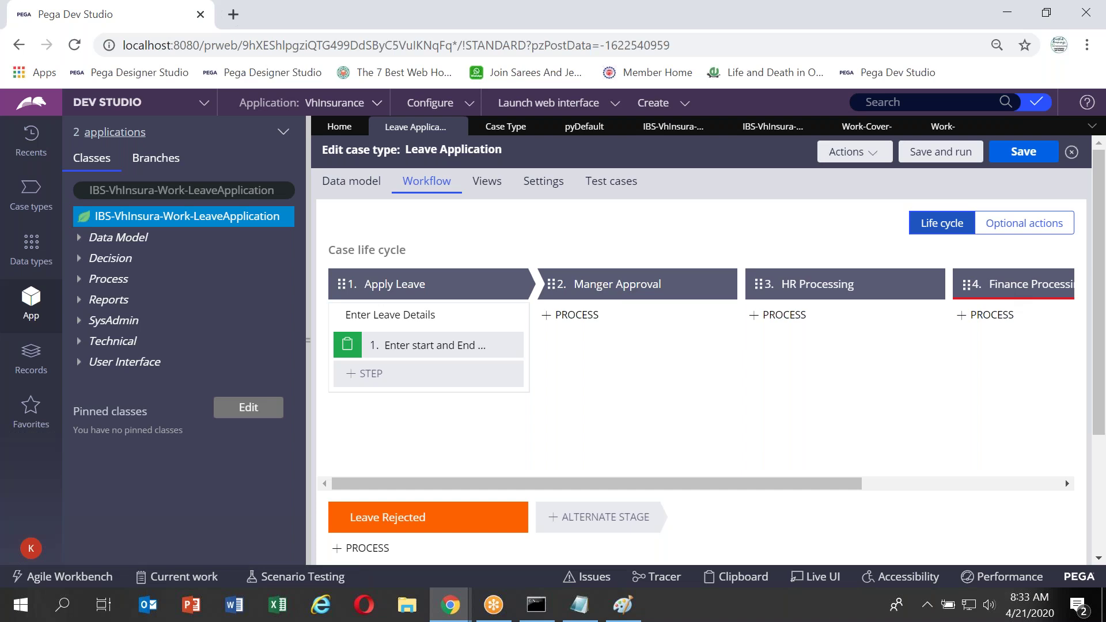
key("alt+Tab")
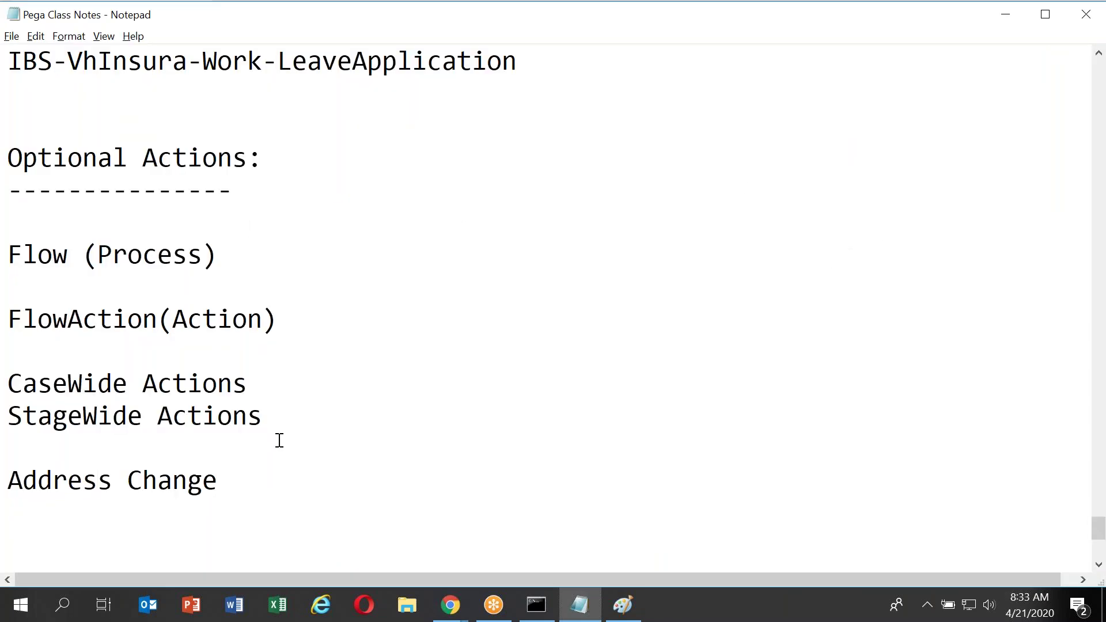
key("alt+Tab")
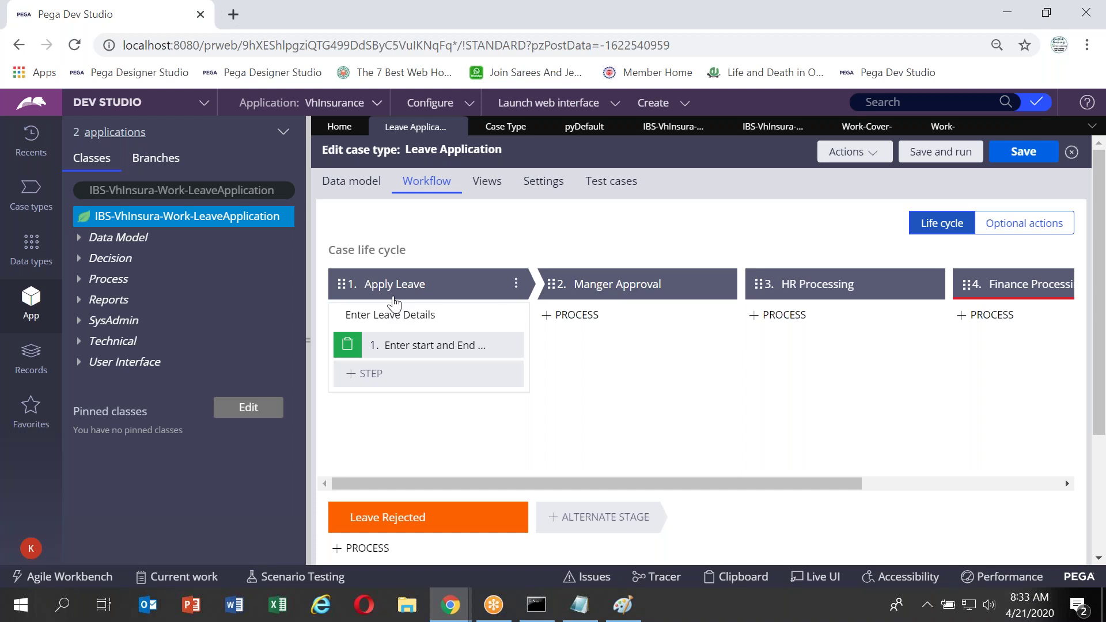
key("alt+Tab")
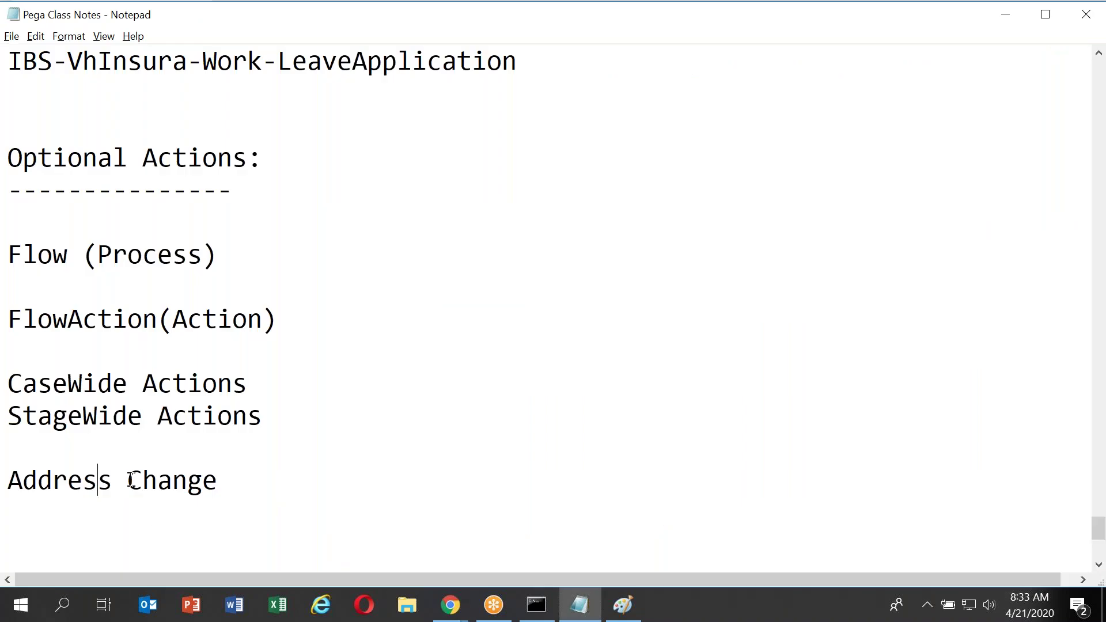
key("alt+Tab")
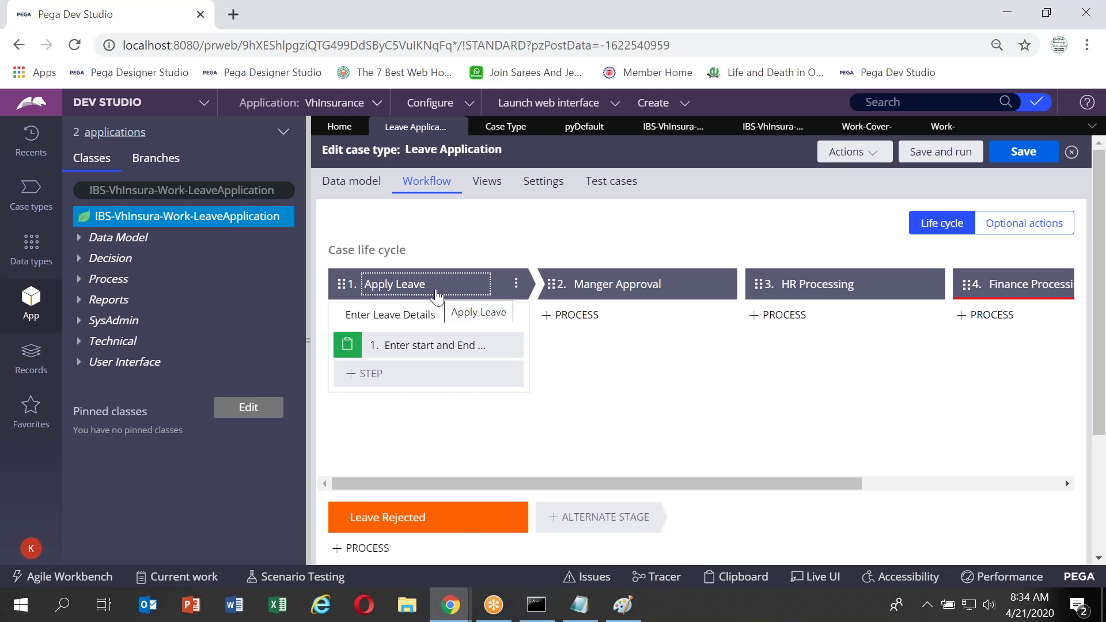
key("alt+Tab")
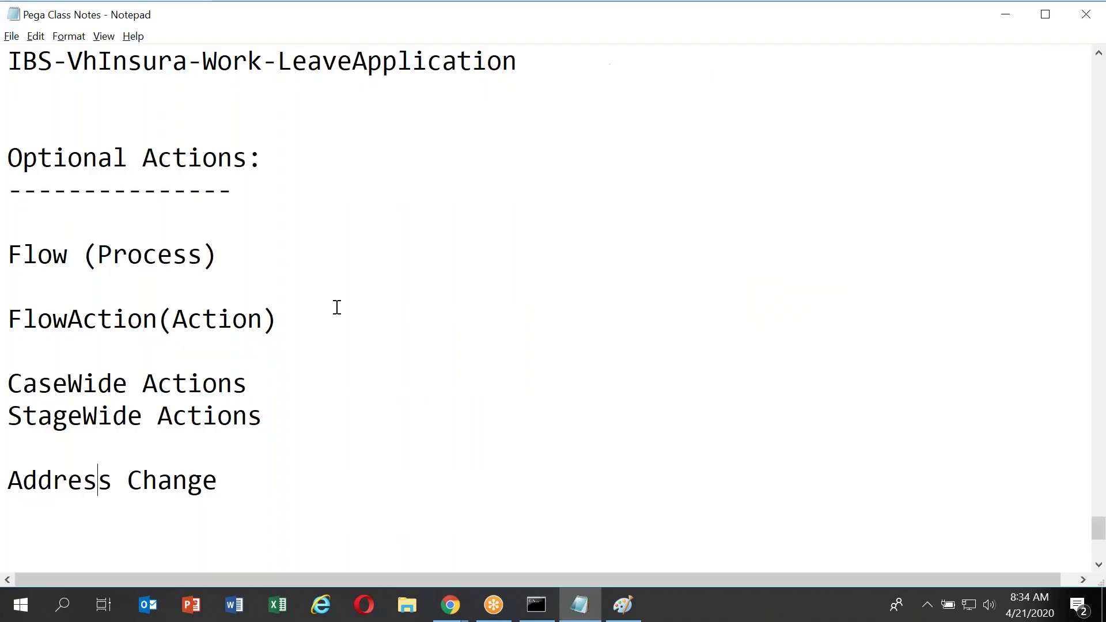
Highlight "StageWide" in the notes and switch back to the Leave Application life cycle in Pega Dev Studio.
double_click(79, 425)
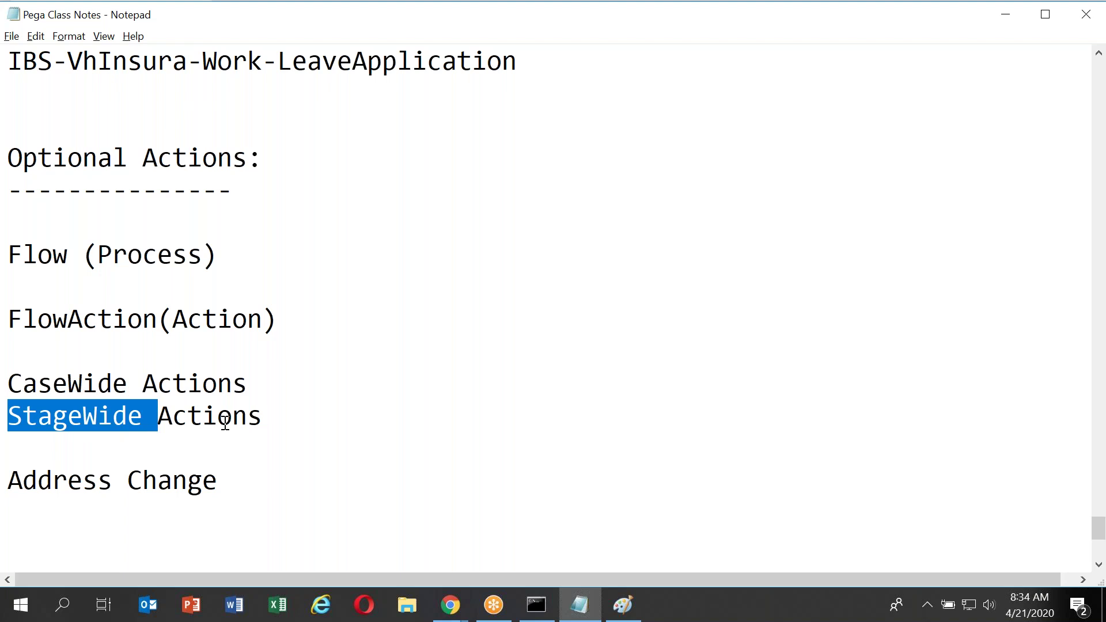
key("alt+Tab")
key("alt+Tab")
key("alt+Tab")
key("alt+Tab")
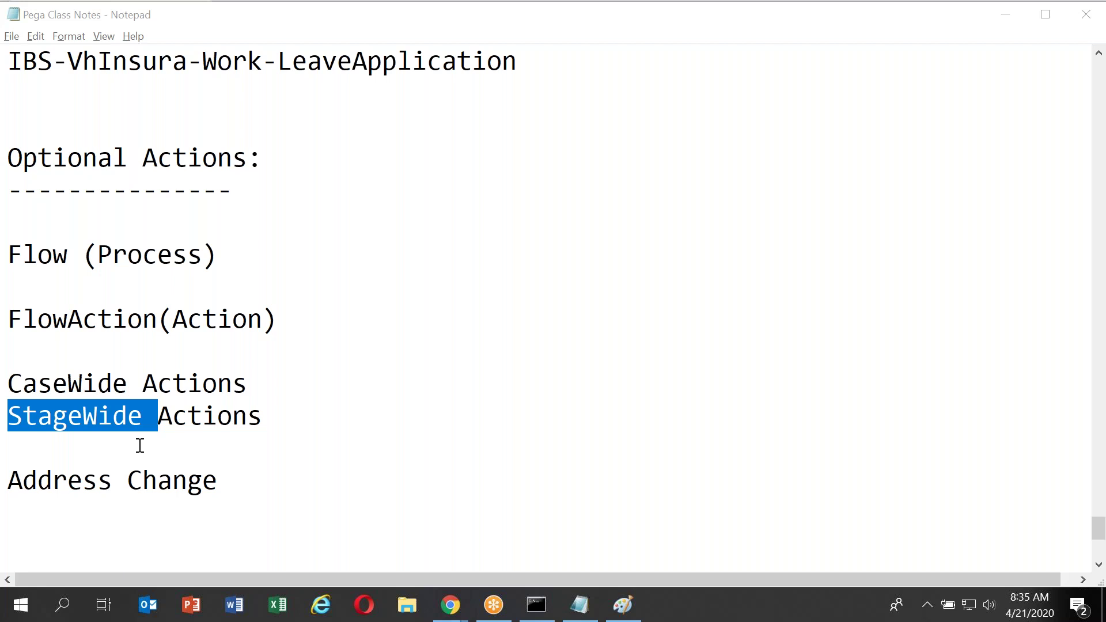
key("alt+Tab")
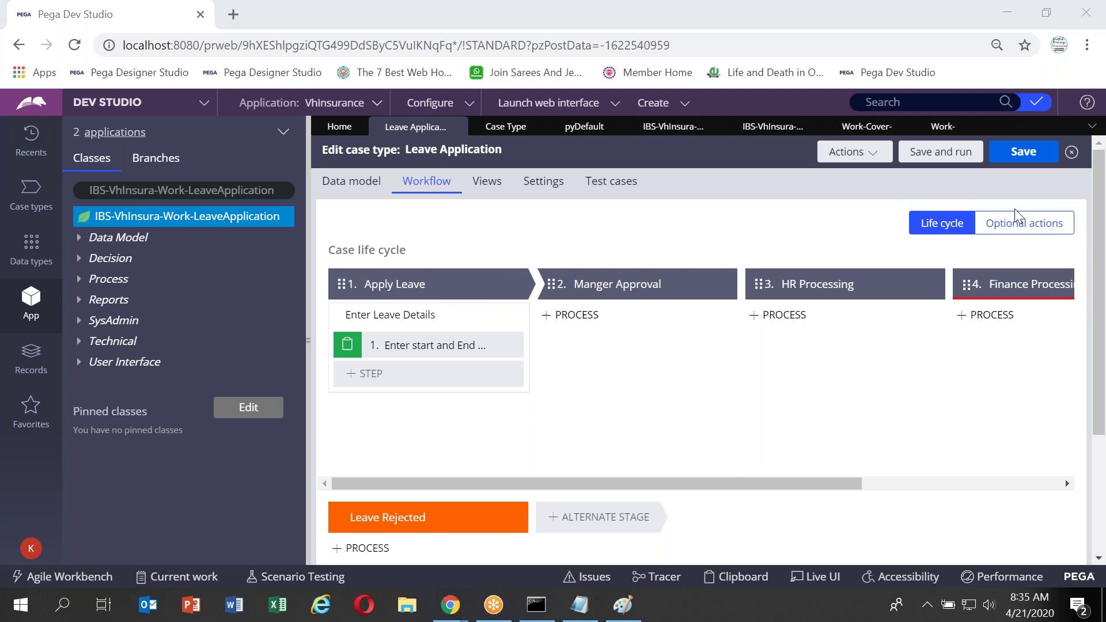
Show the optional actions of the Leave Application workflow and try to save and run the case type.
left_click(1017, 233)
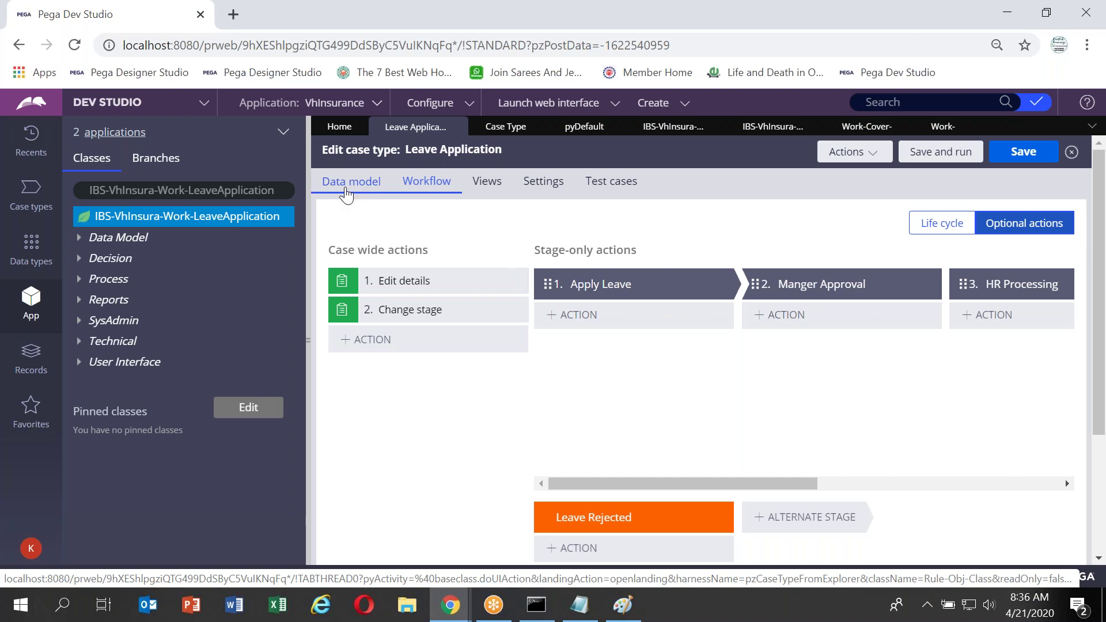
left_click(938, 159)
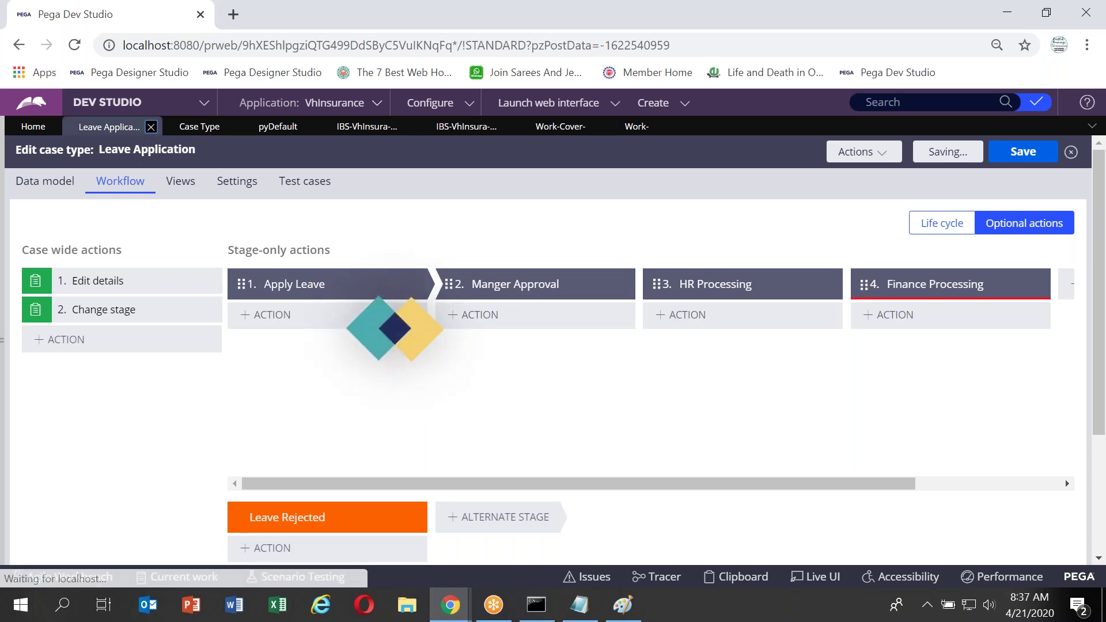
left_click(151, 127)
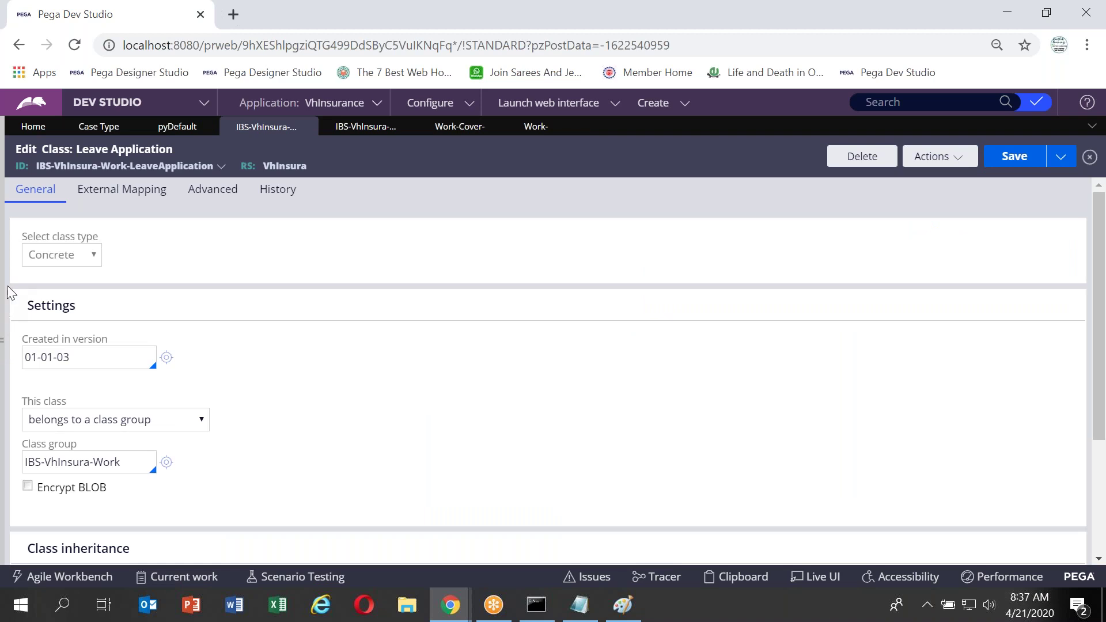
Restore and re-maximize the browser window, and try to list the application's case types.
left_click(278, 5)
key("super+Down")
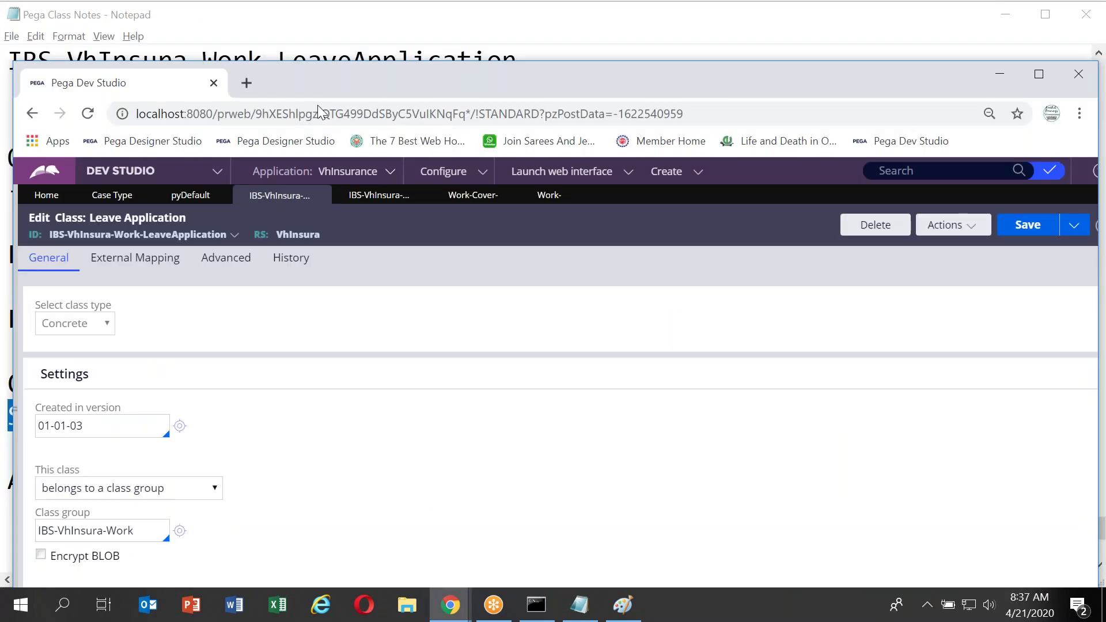
left_click_drag(321, 88, 347, 118)
left_click_drag(40, 431, 40, 431)
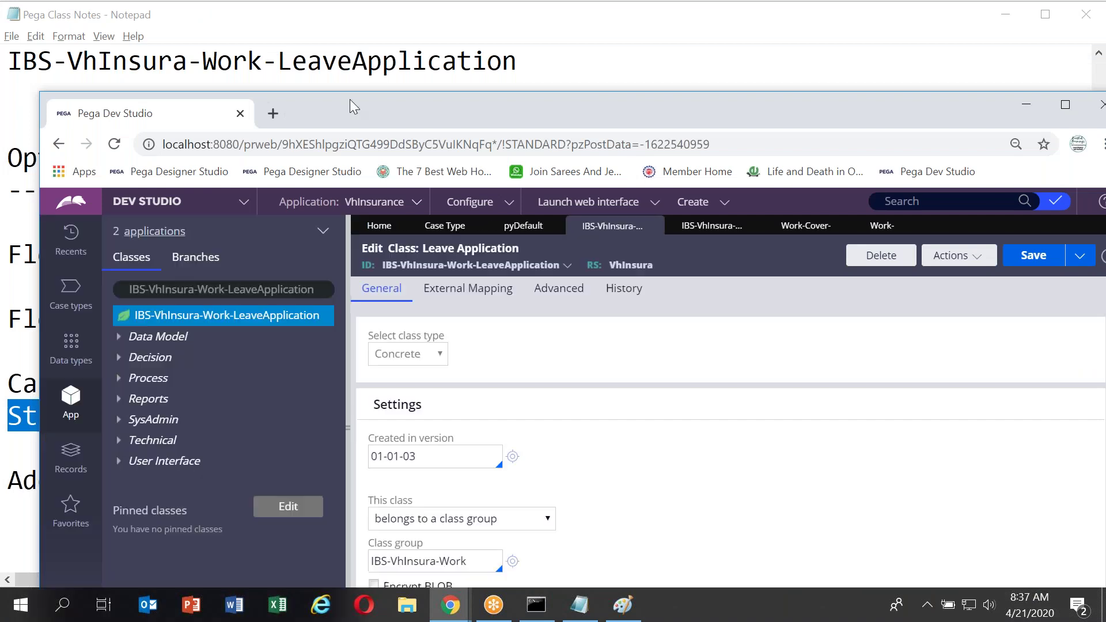
double_click(351, 101)
left_click(31, 193)
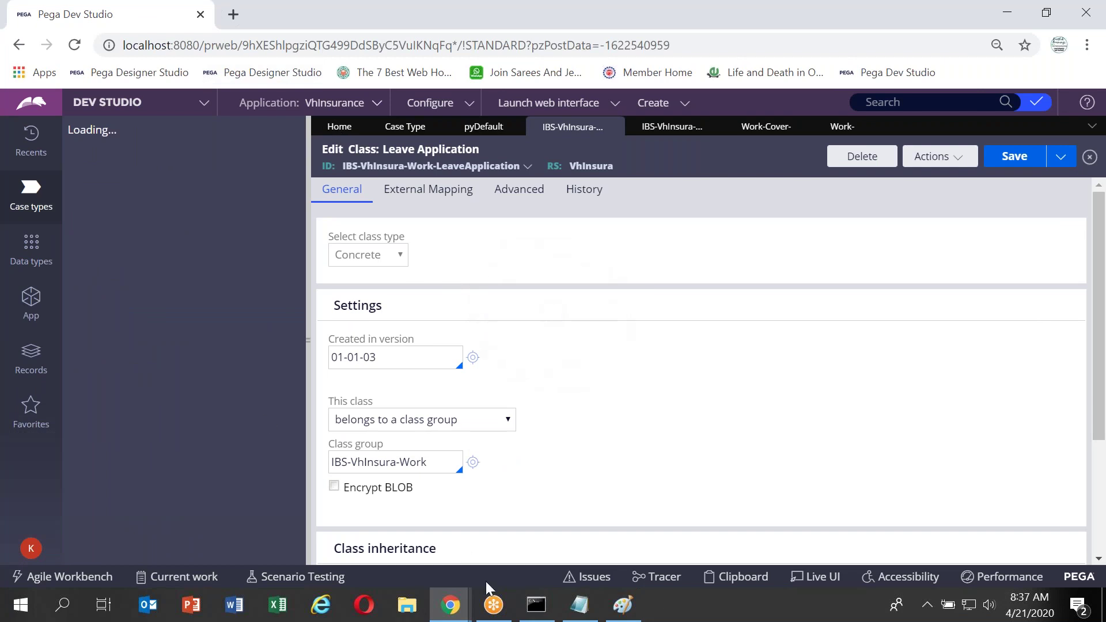
Check the latest log entries in the Pega Platform 8.1.0 Startup console and return to Dev Studio.
left_click(530, 618)
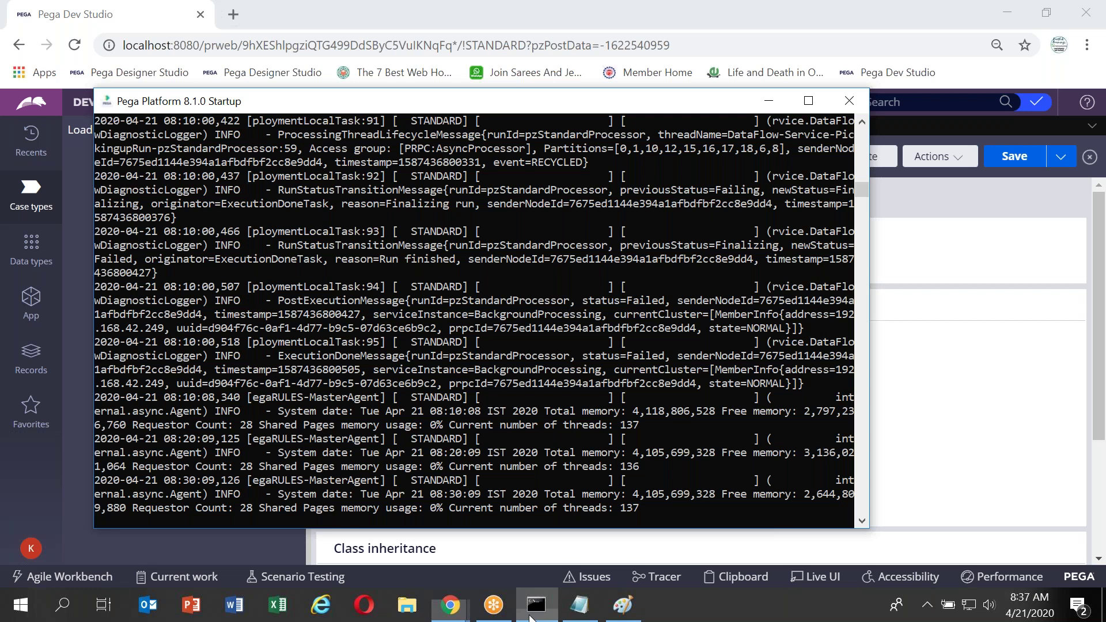
scroll(416, 347, "down", 4)
double_click(657, 330)
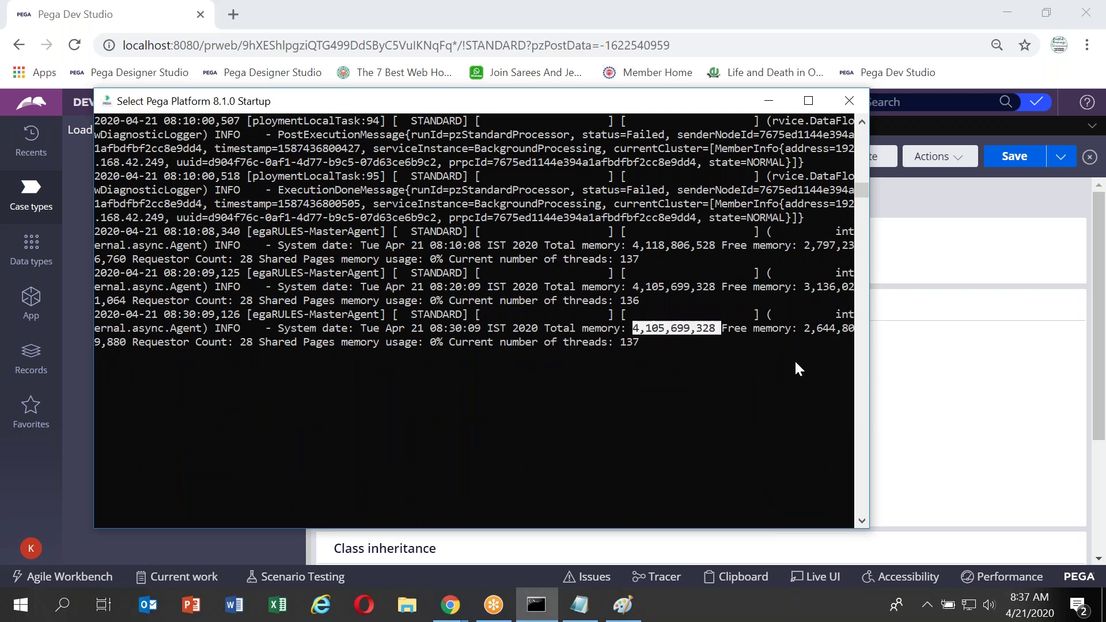
key("alt+Tab")
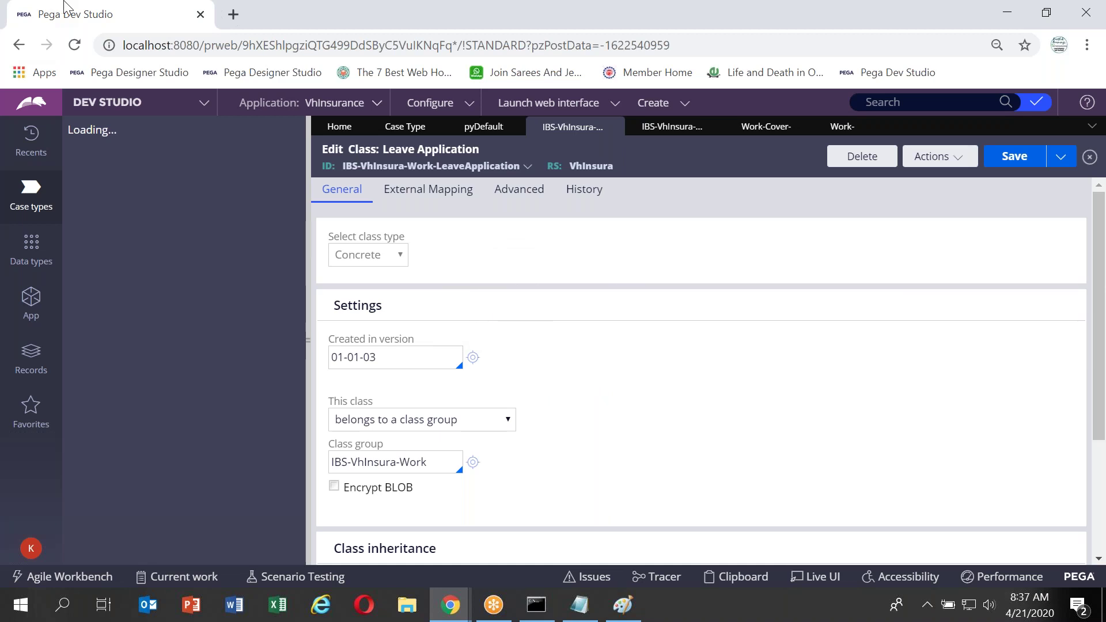
Reload Dev Studio, copy the base address localhost:8080/prweb/ and open it in a new incognito window.
left_click(75, 54)
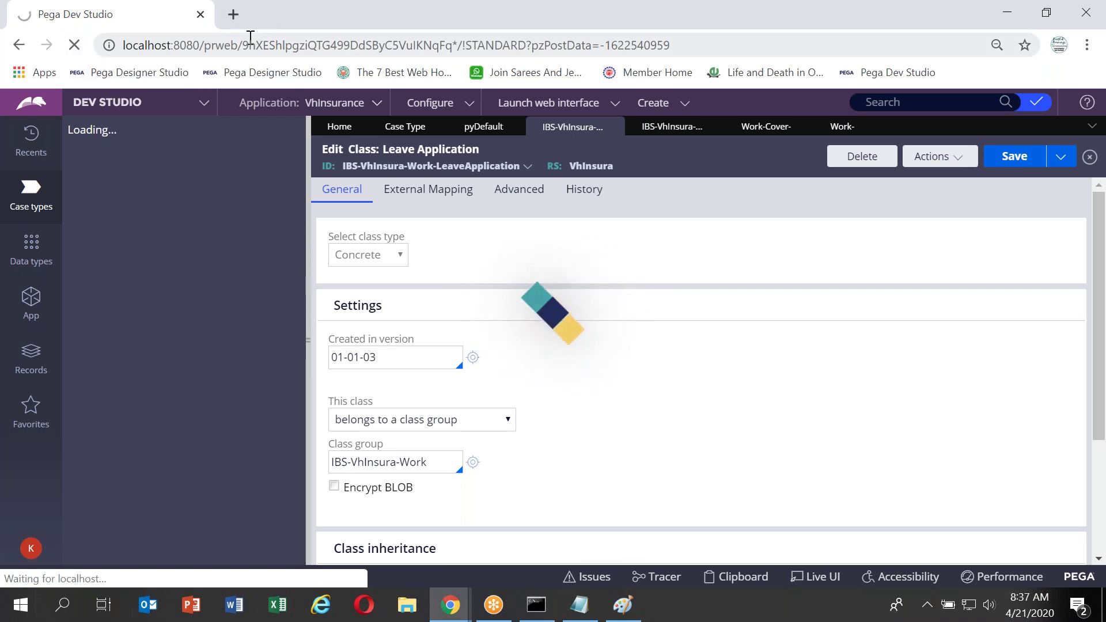
left_click_drag(246, 45, 89, 25)
key("ctrl+c")
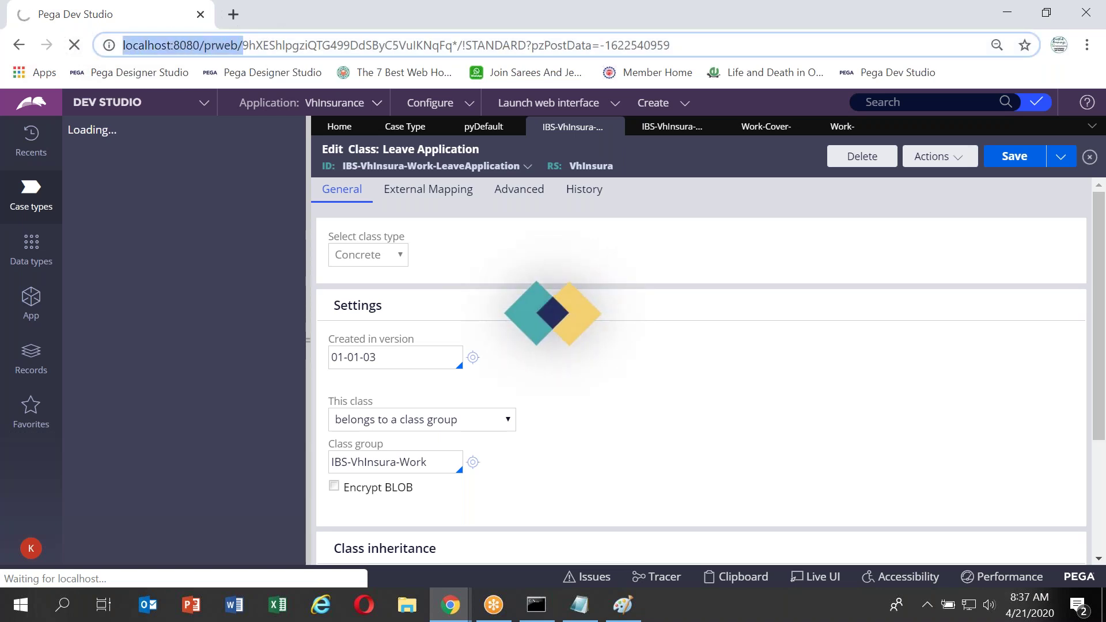
key("ctrl+shift+n")
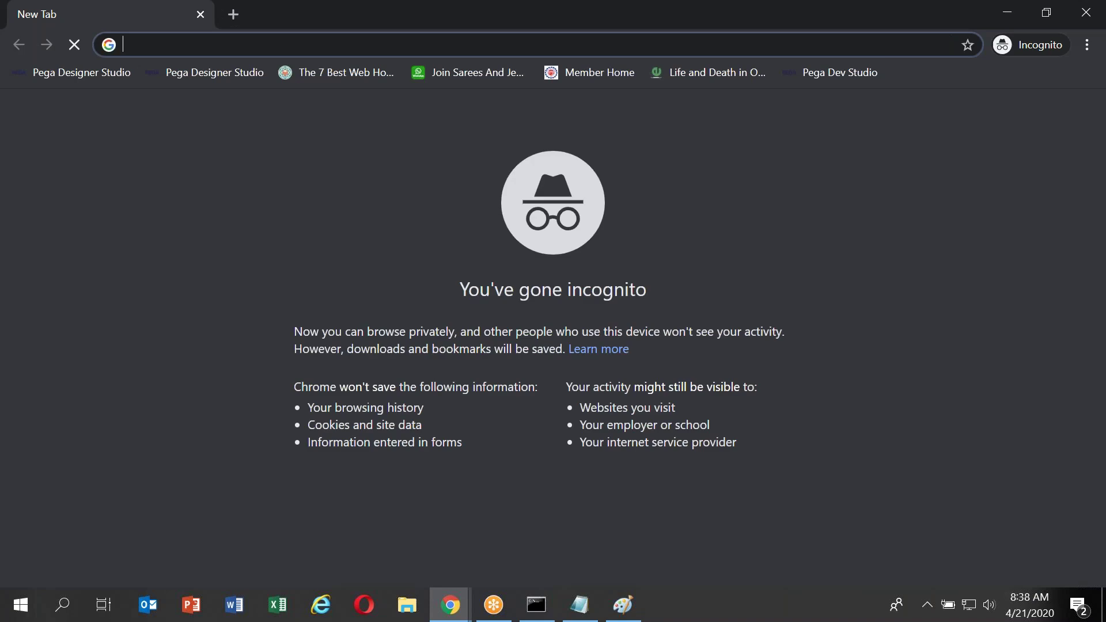
key("ctrl+v")
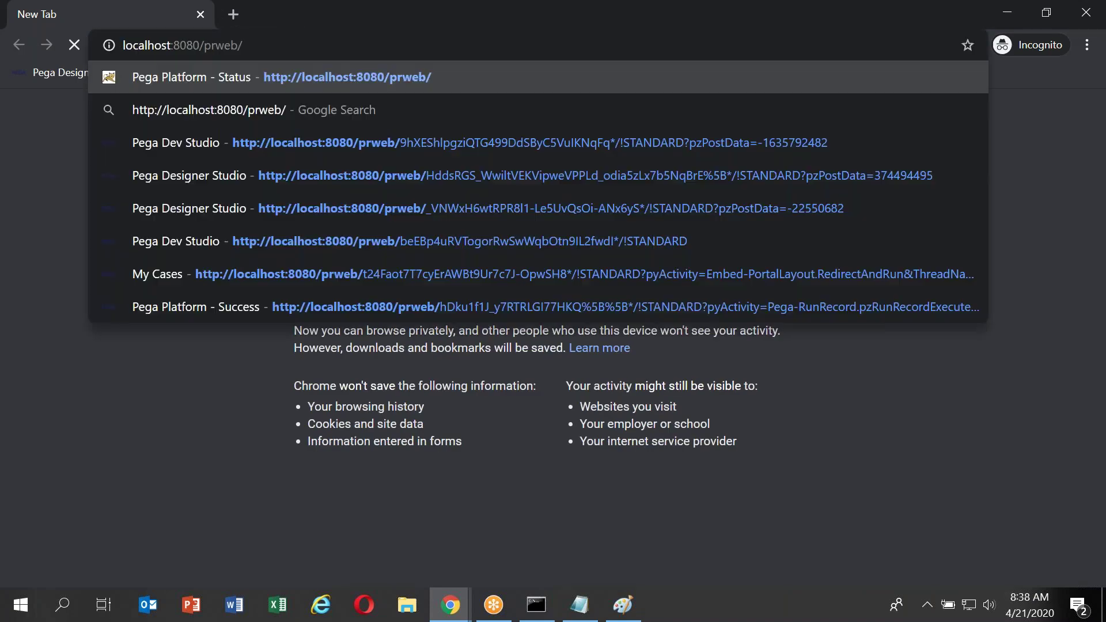
key("Return")
Log in to Pega with the saved administrator user name and password, and close the old Dev Studio tab.
type("a")
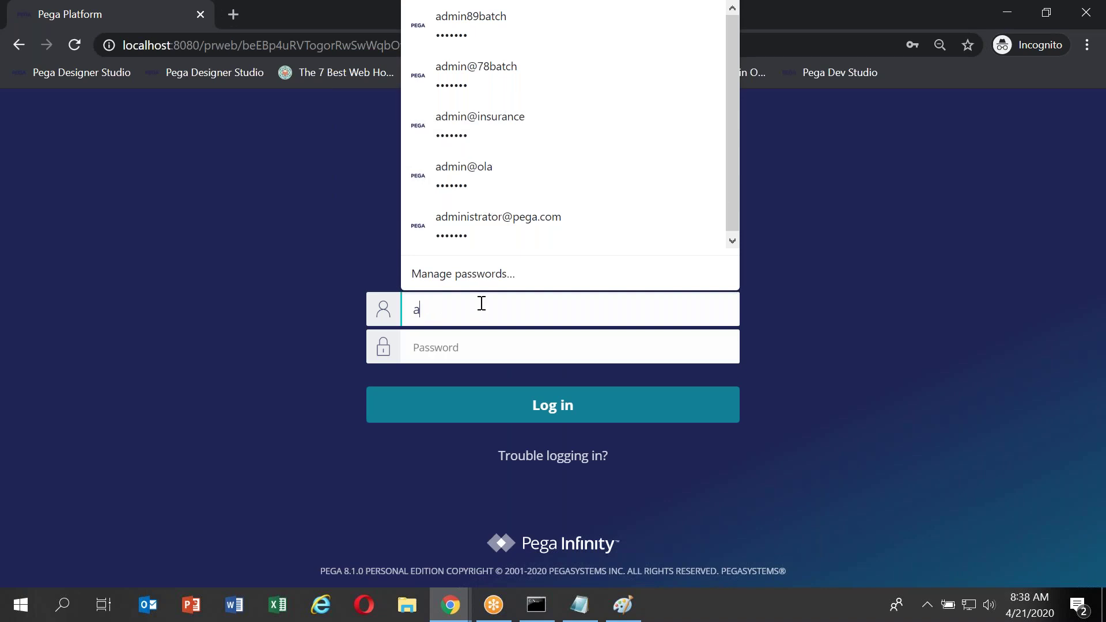
type("dmin89")
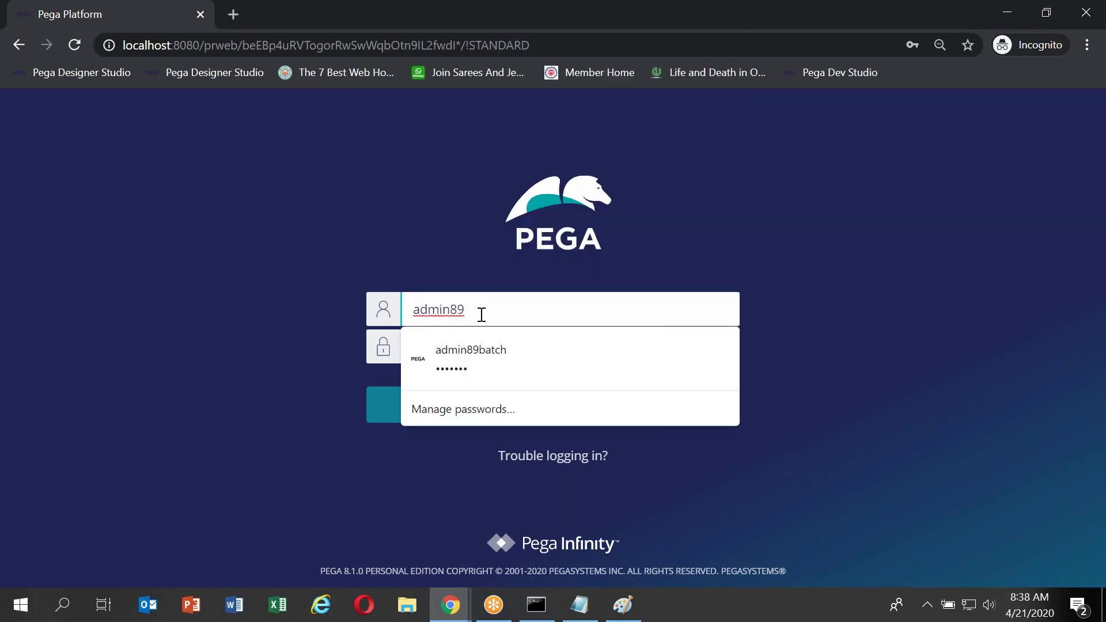
key("Down")
key("Return")
key("Return")
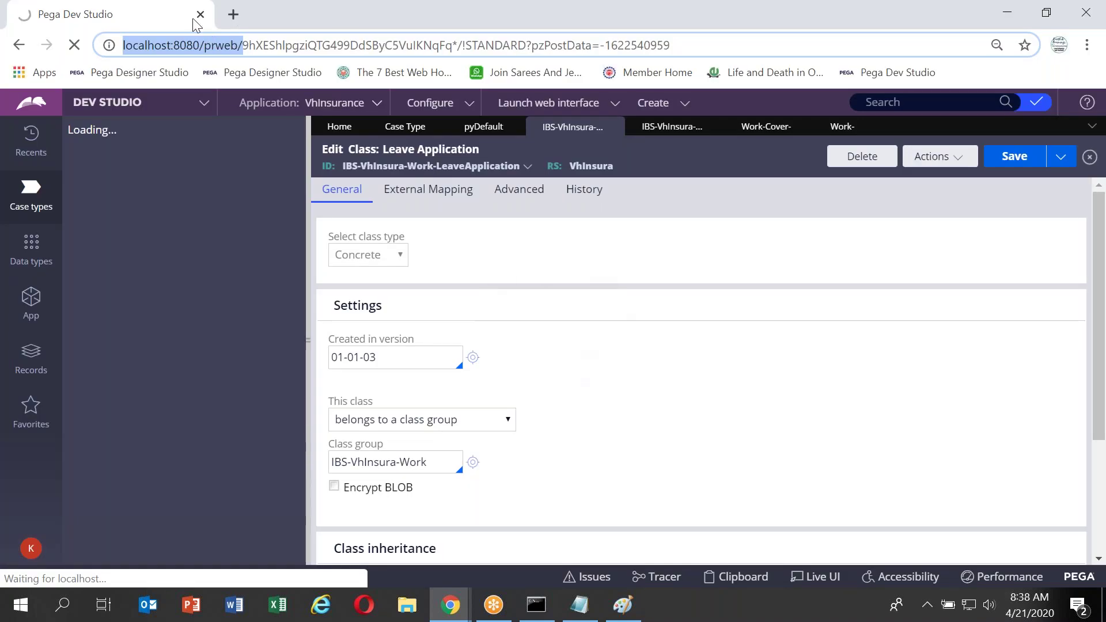
left_click(201, 14)
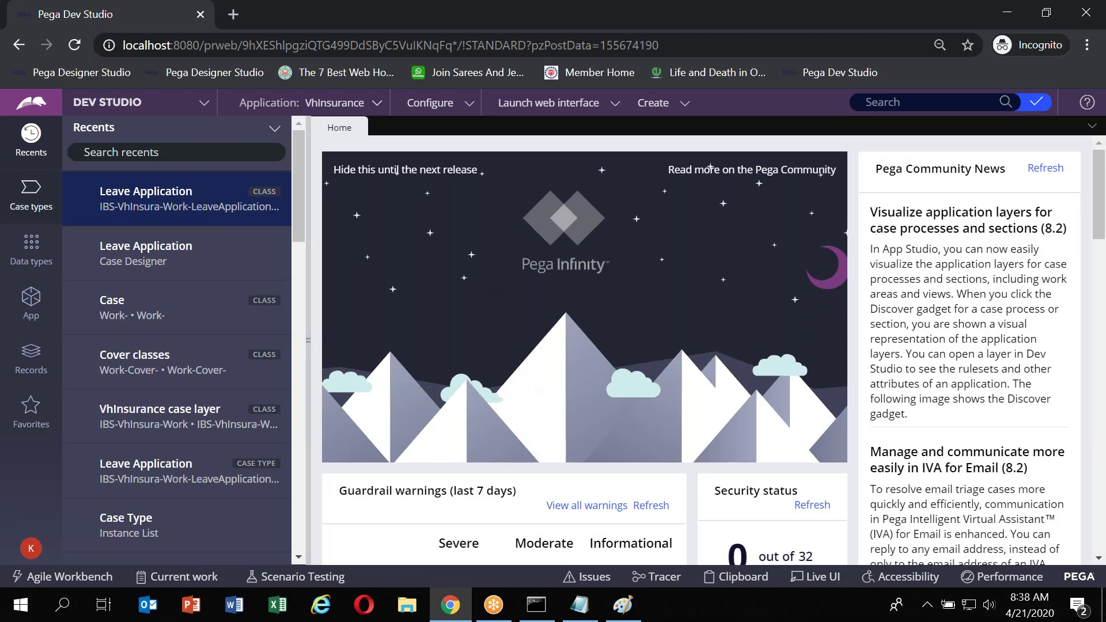
Open the Leave Application case type from the case types list and save and run it.
left_click(31, 193)
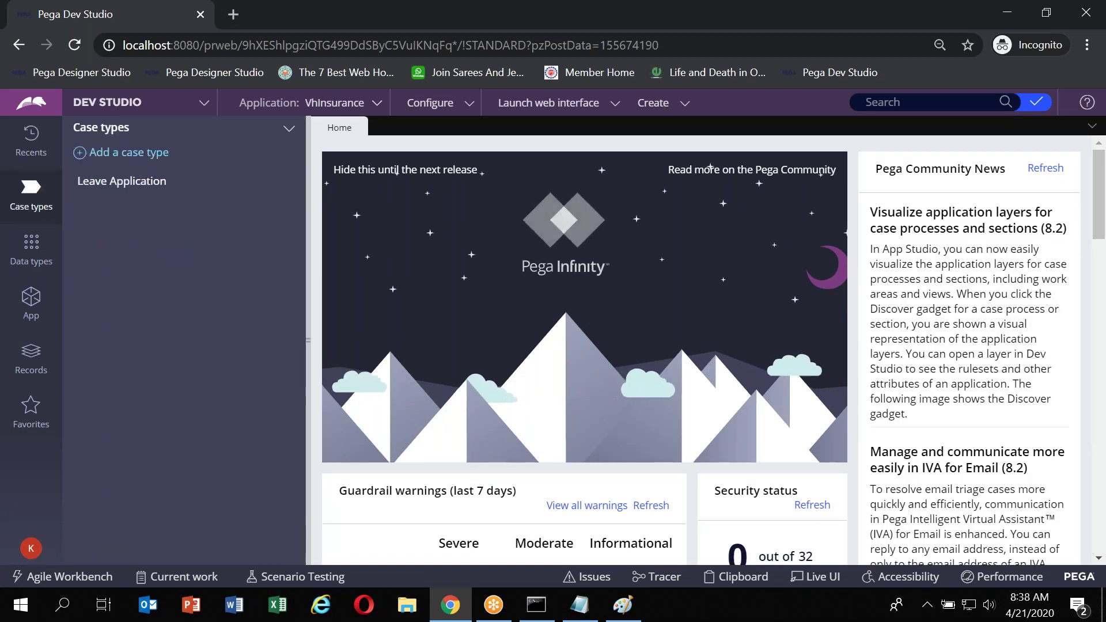
left_click(115, 196)
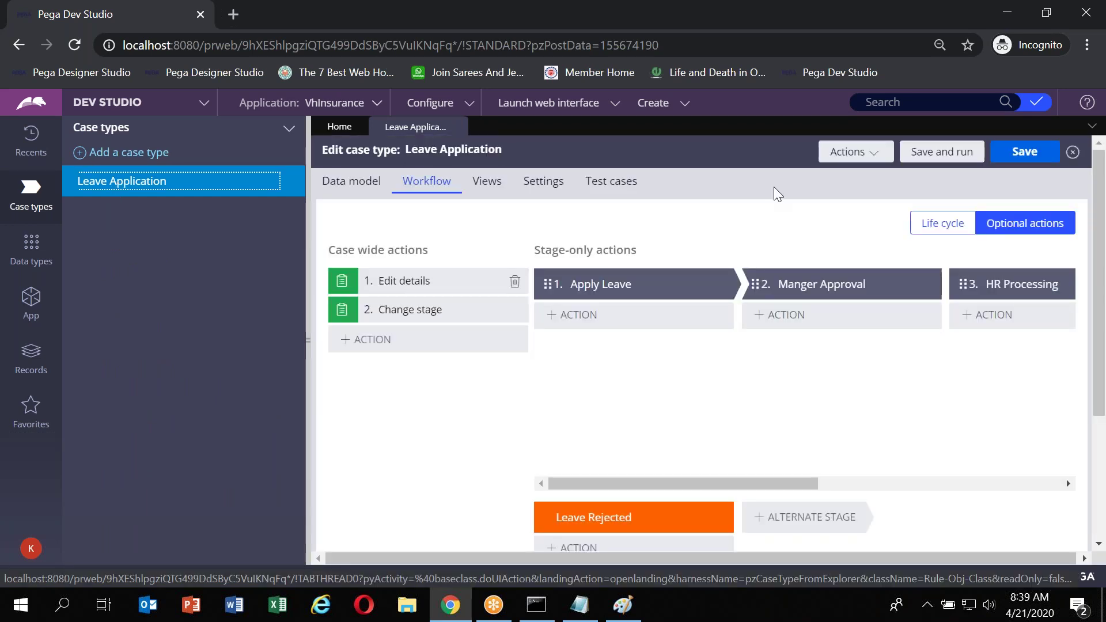
left_click(935, 154)
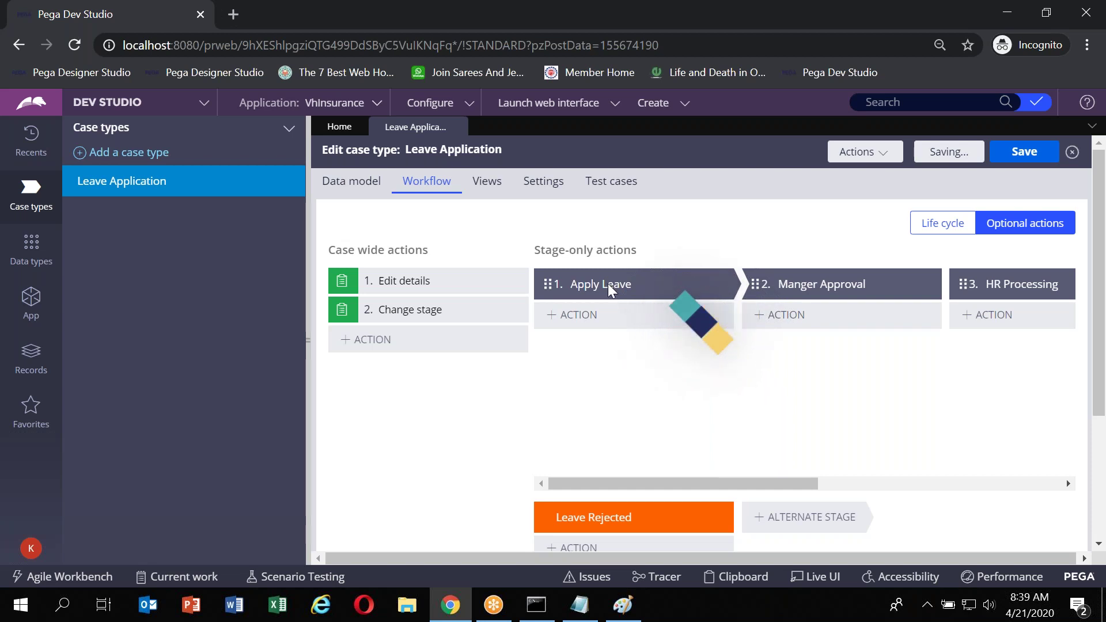
Highlight "Flow" in the Notepad notes on optional actions and switch back to Dev Studio.
left_click(579, 605)
scroll(316, 487, "down", 2)
scroll(318, 487, "up", 2)
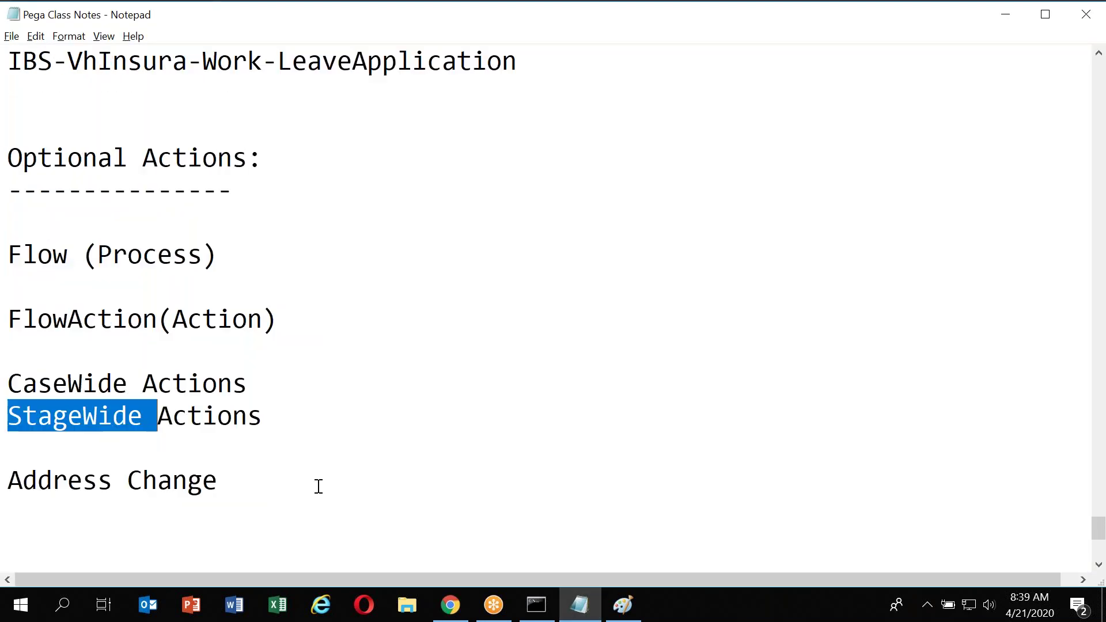
double_click(59, 252)
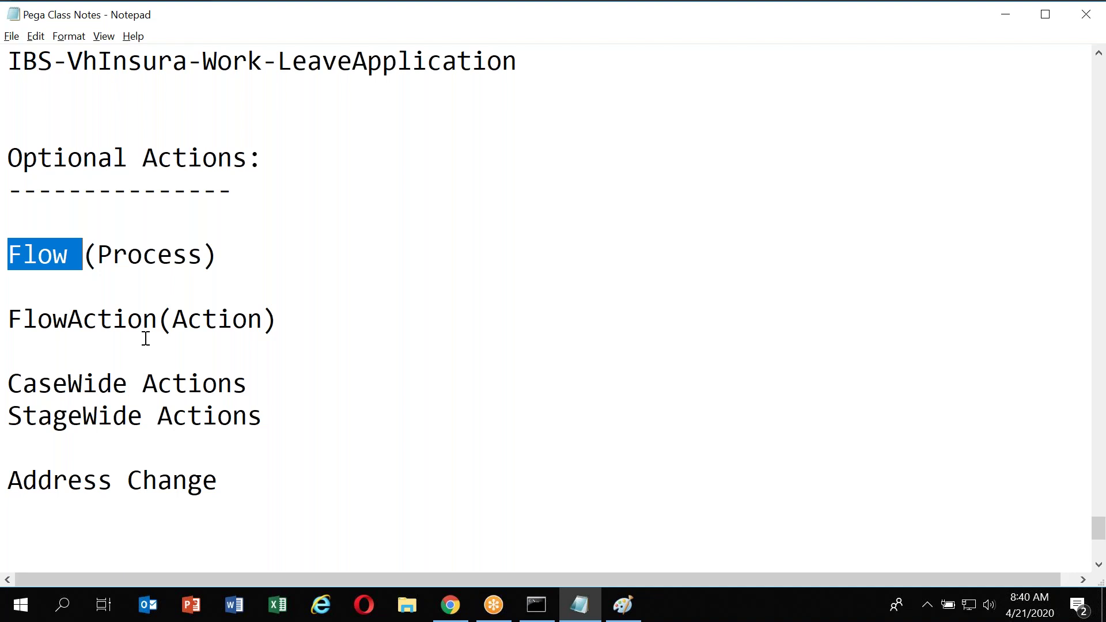
key("alt+Tab")
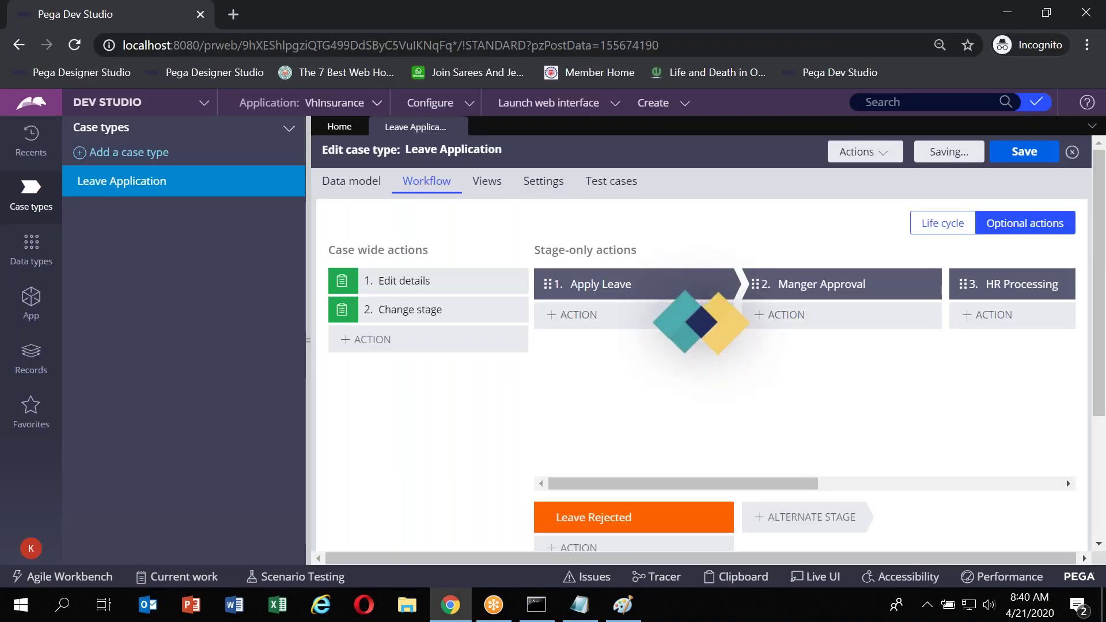
Highlight "Actions:" in the Optional Actions heading of the notes, alternating between Notepad and Dev Studio.
key("alt+Tab")
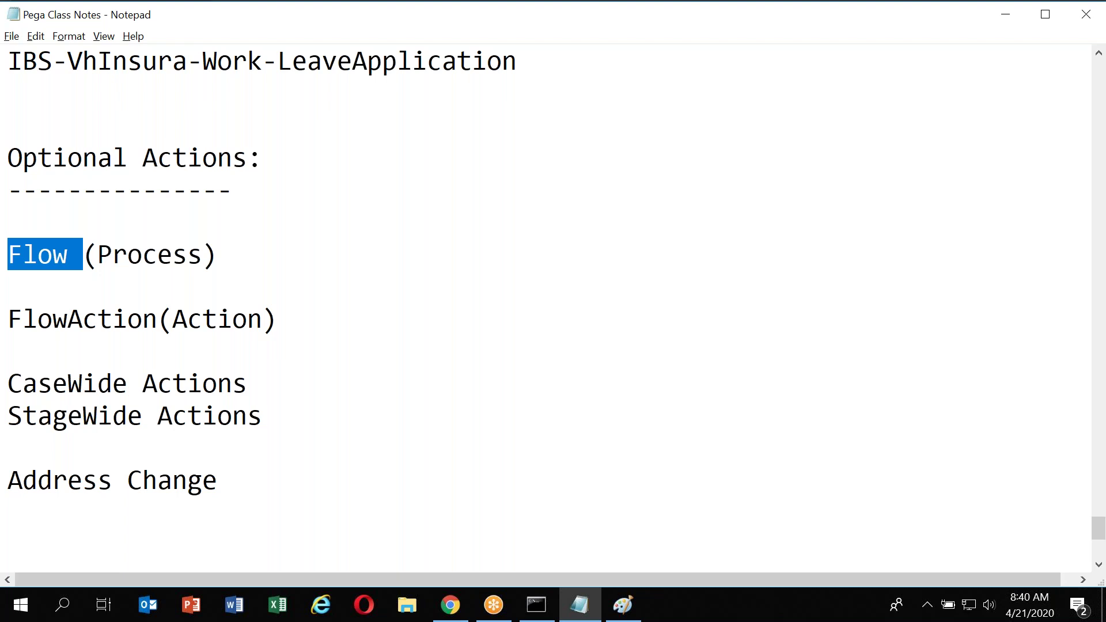
double_click(151, 163)
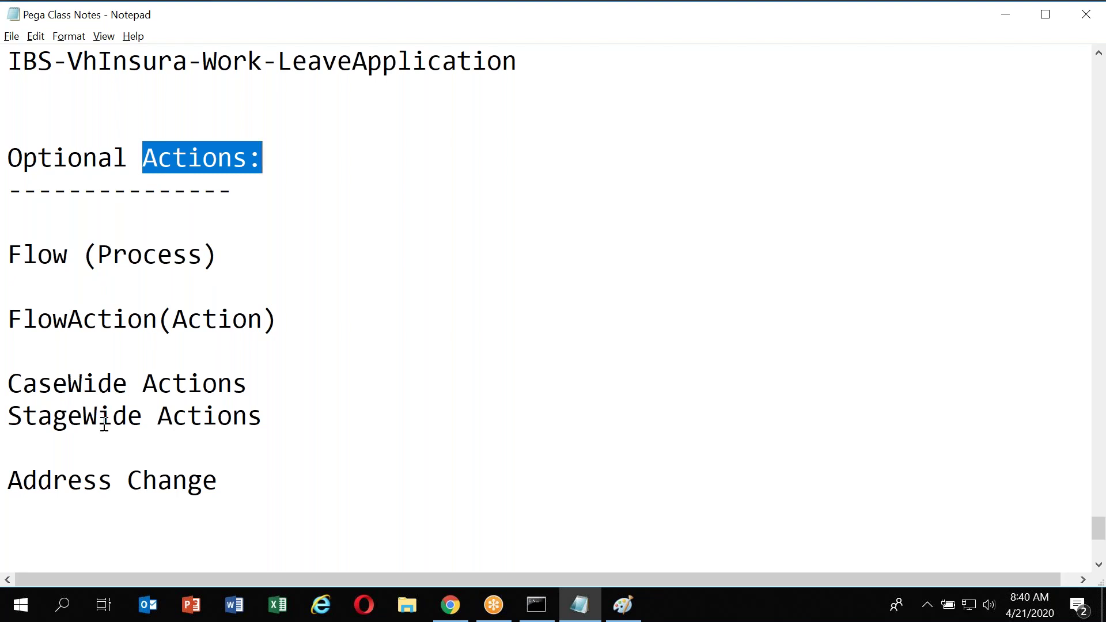
left_click(579, 604)
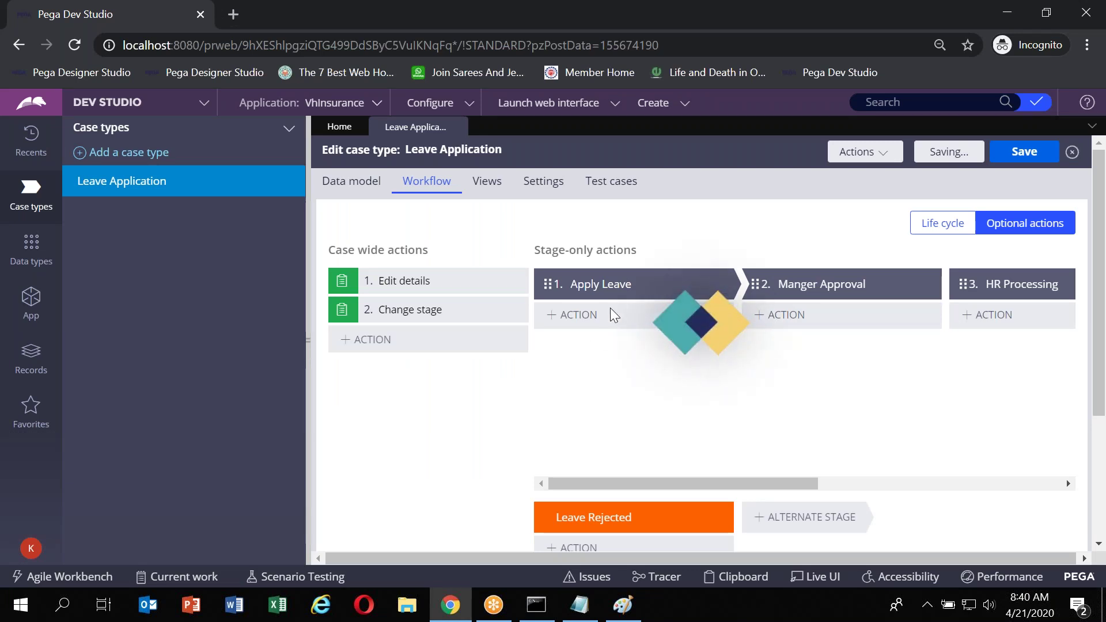
key("alt+Tab")
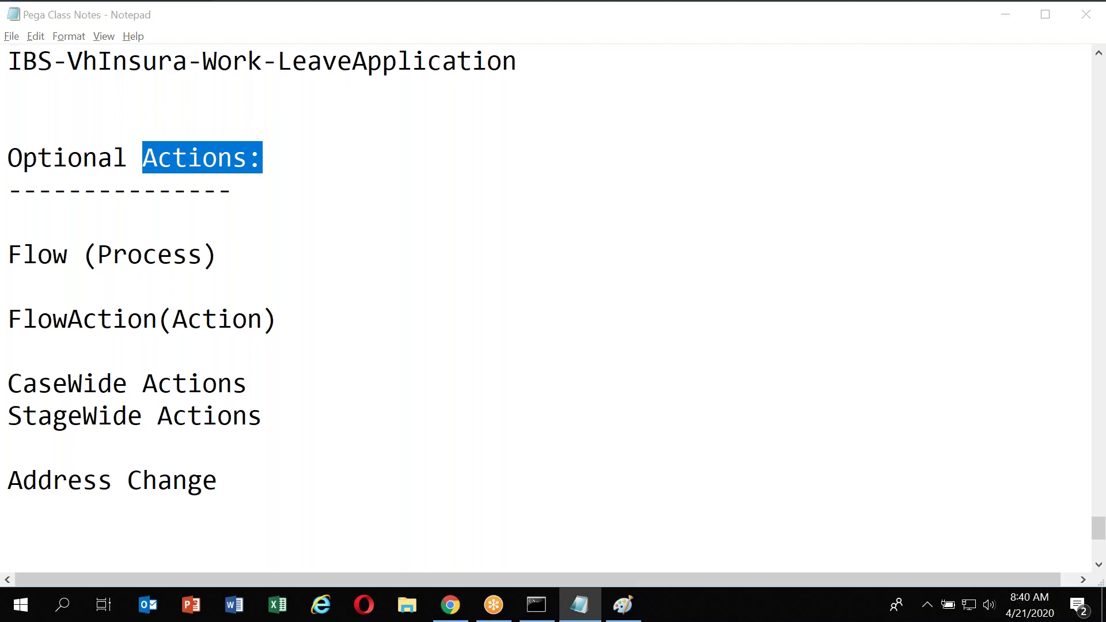
key("alt+Tab")
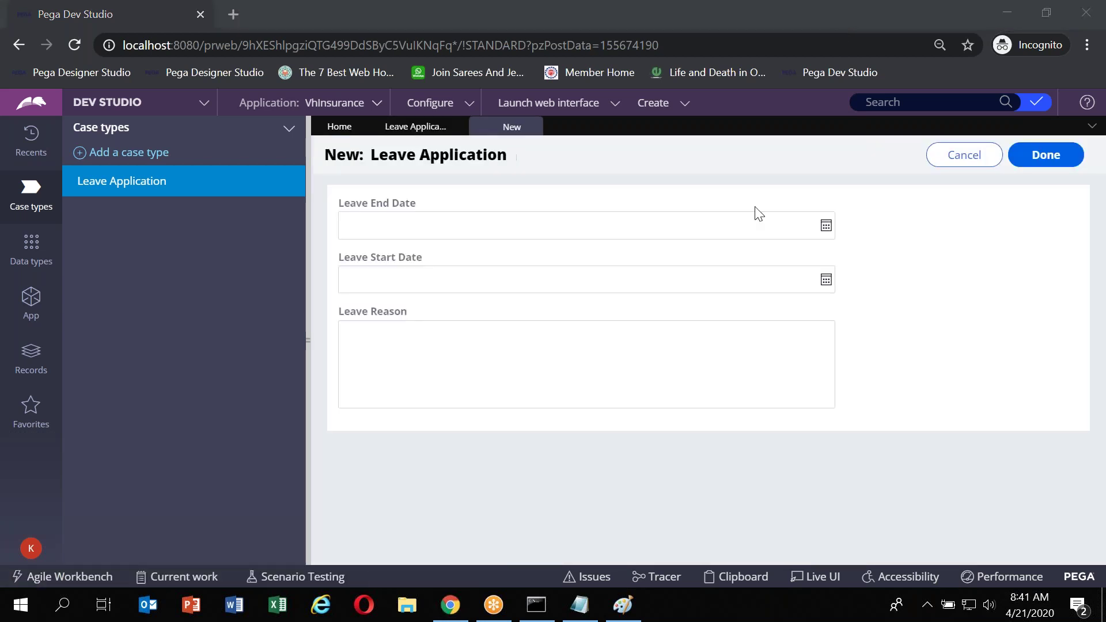
Create the Leave Application case with blank details and compare its available actions with the case type's case wide actions.
left_click(1040, 155)
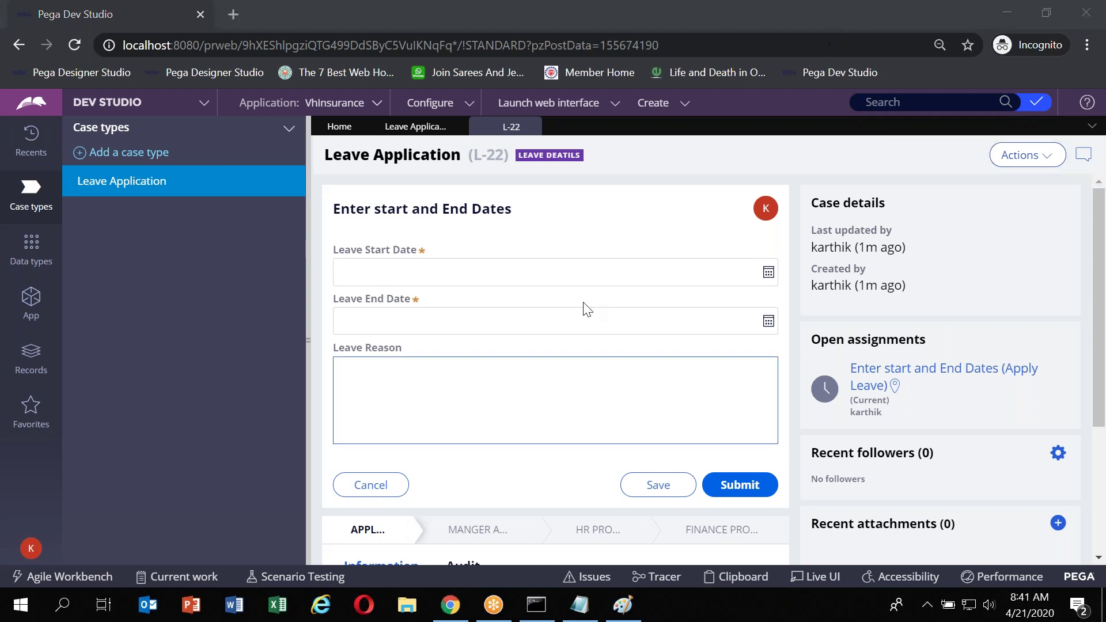
left_click(527, 309)
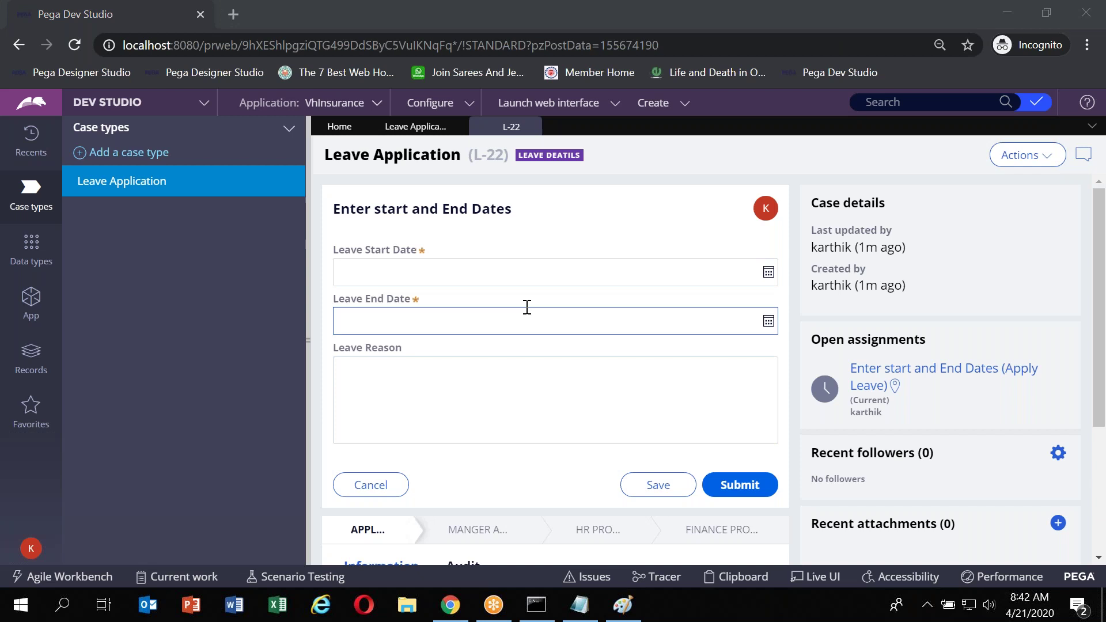
left_click(1007, 163)
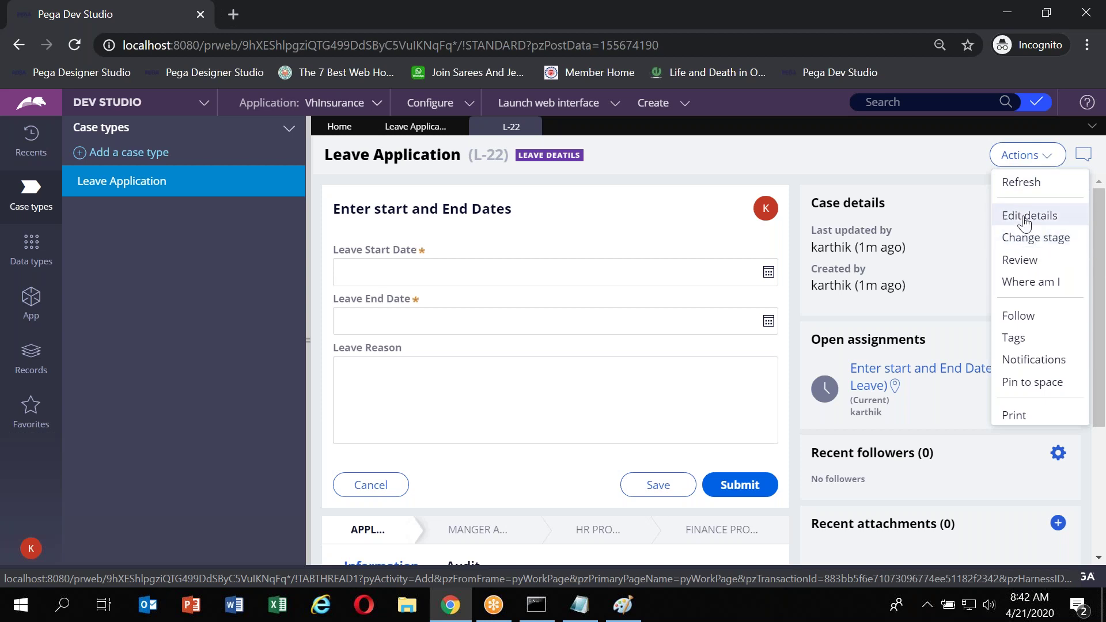
left_click(404, 126)
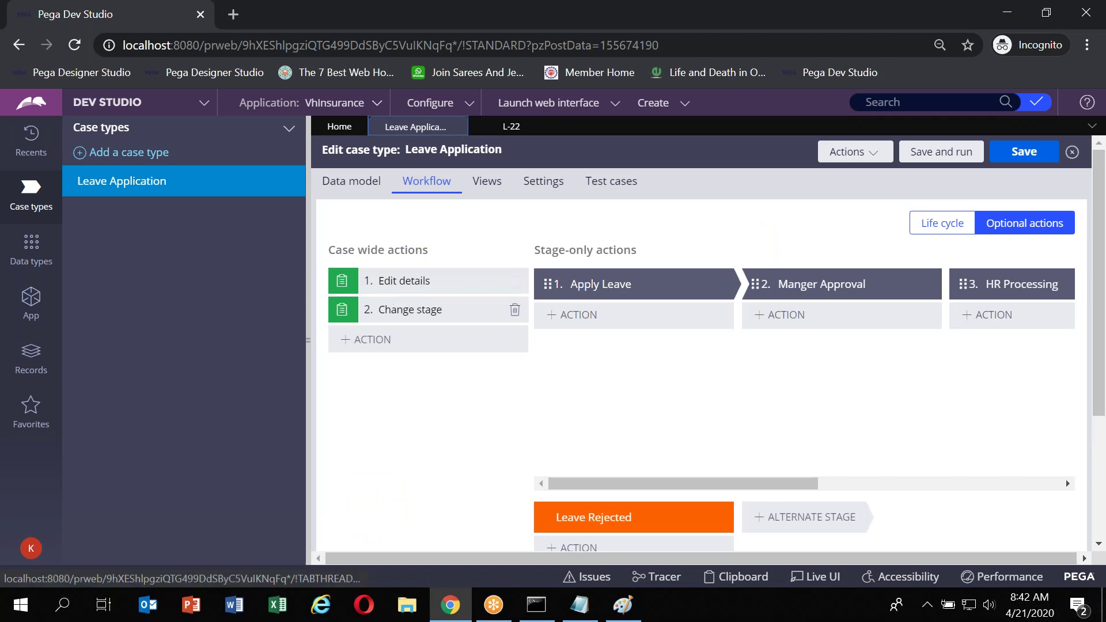
left_click(507, 133)
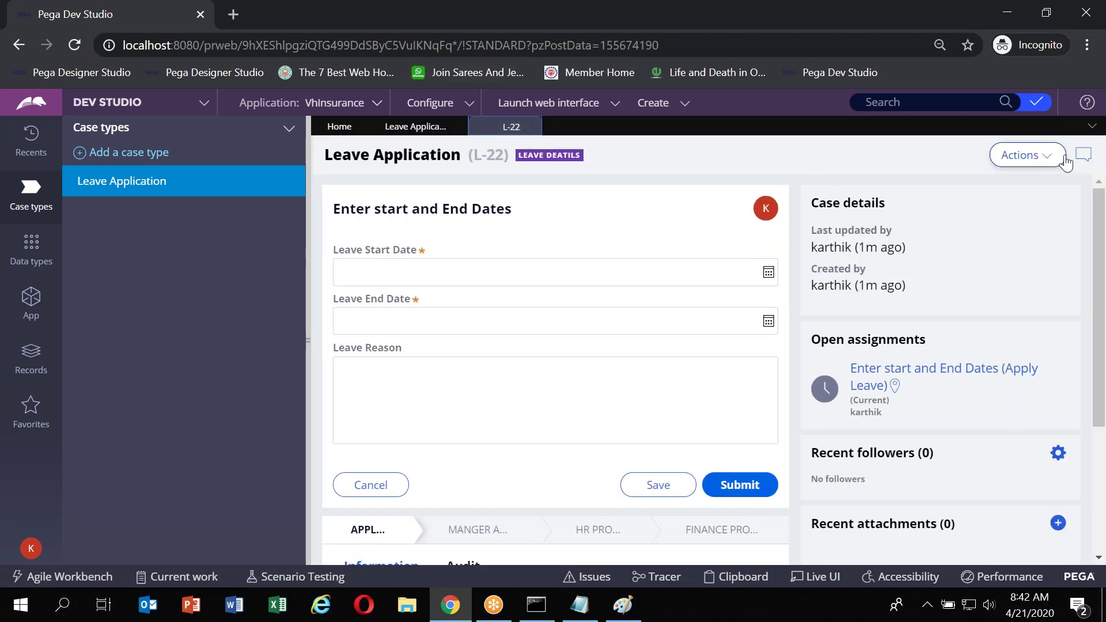
Open the Edit details action of the running case, followed by its Change stage action.
left_click(1046, 161)
left_click(1030, 216)
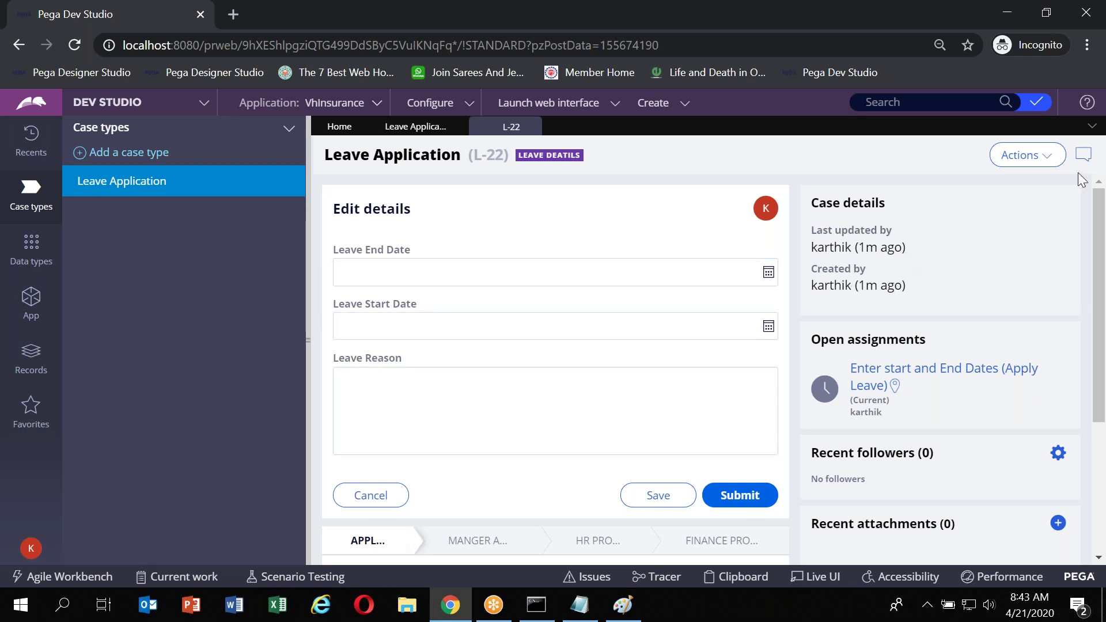
left_click(1040, 155)
left_click(999, 257)
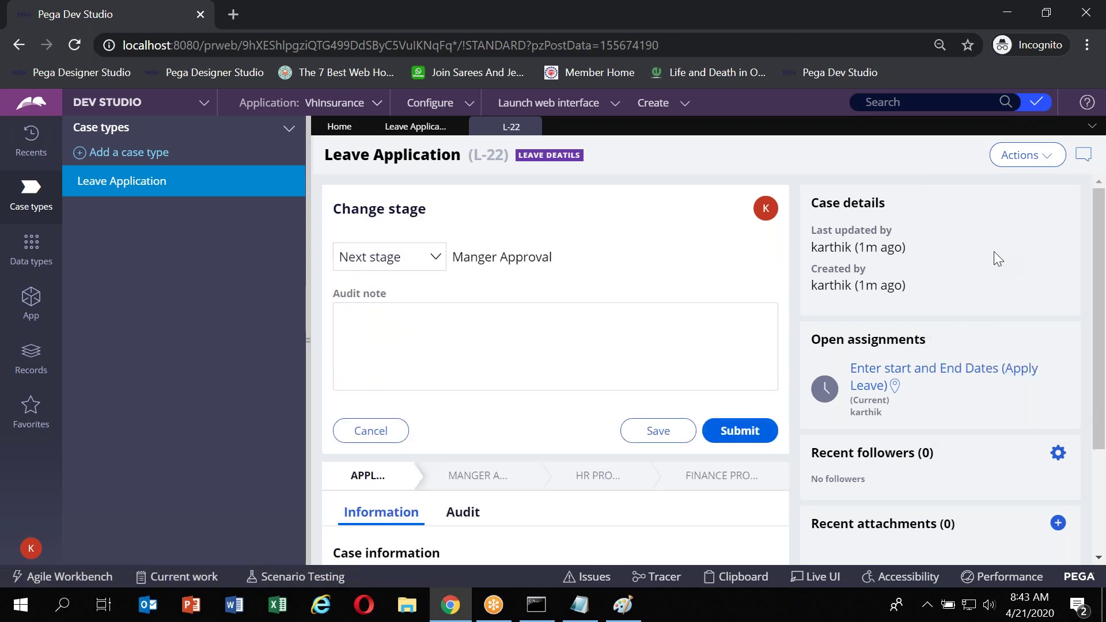
Set the Change stage form to Choose a stage and expand the list of selectable stages.
left_click(434, 257)
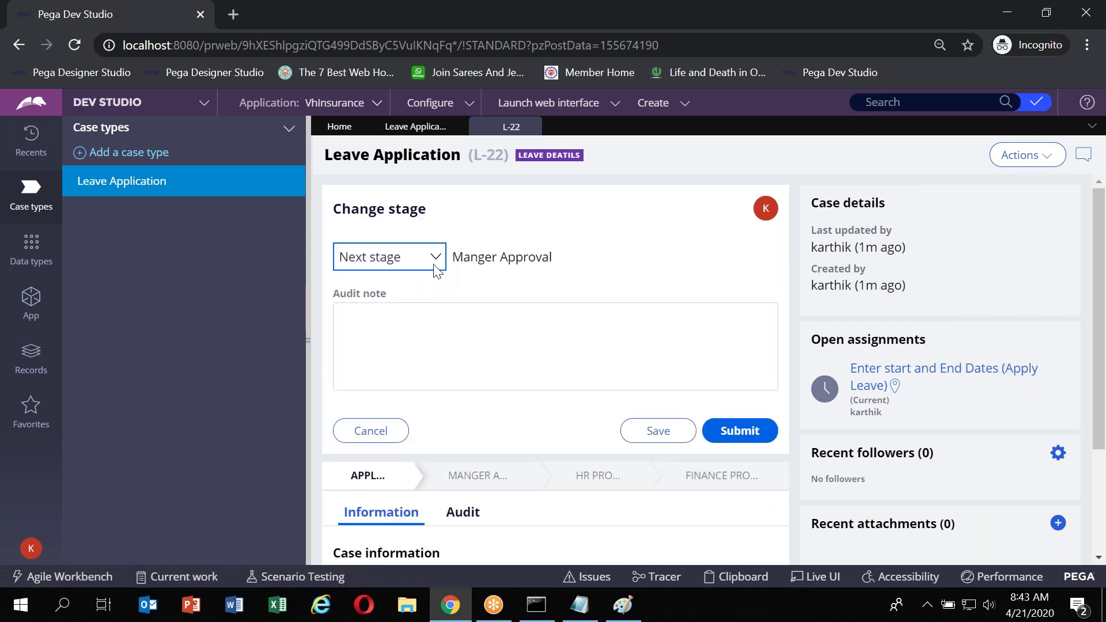
left_click(433, 265)
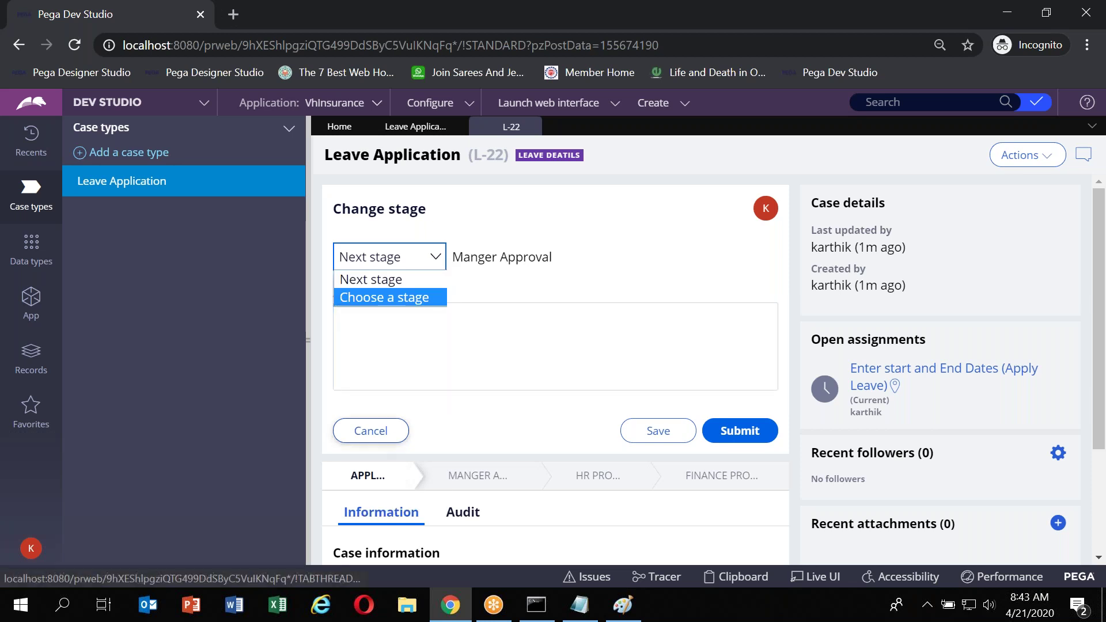
left_click(393, 297)
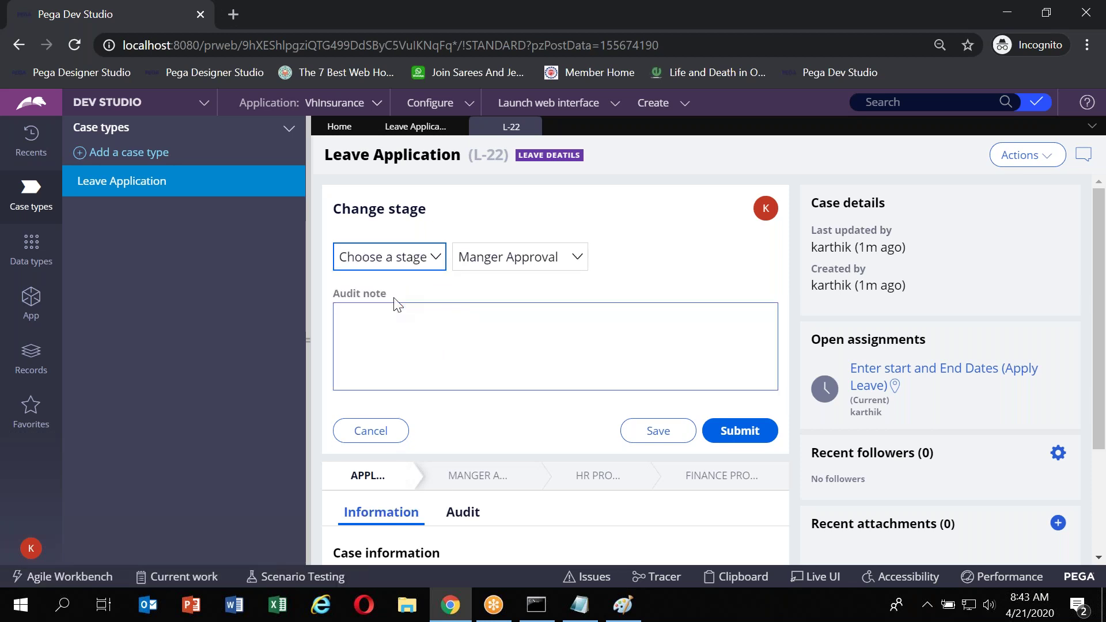
left_click(583, 258)
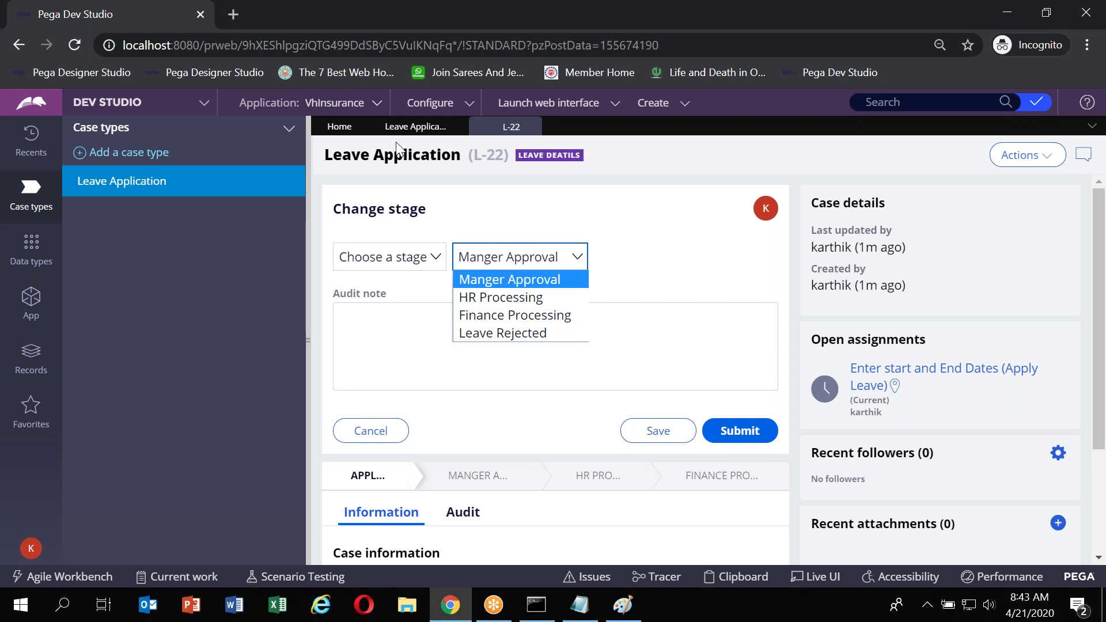
Revisit the case wide actions of the Leave Application case type, closing and reopening the case type from the case types list.
left_click(409, 127)
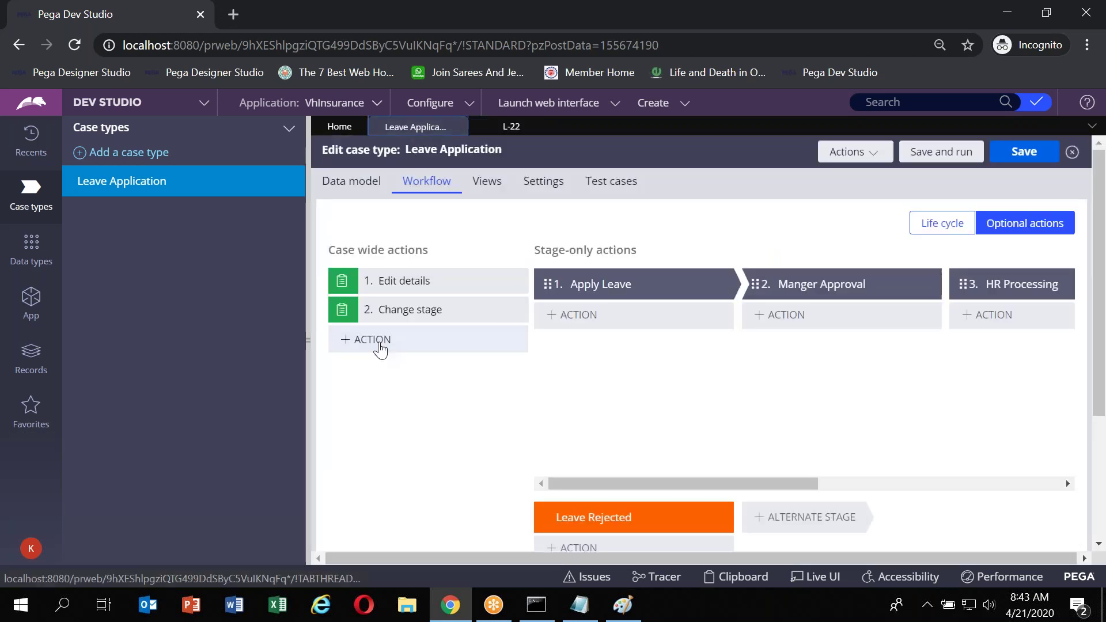
left_click(377, 343)
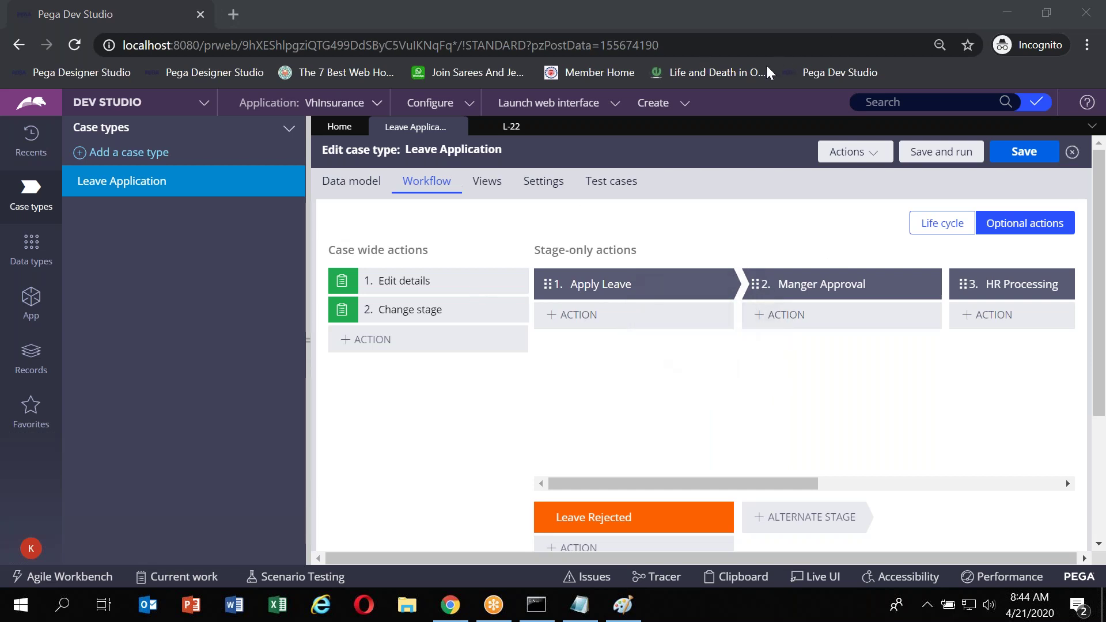
left_click(459, 127)
left_click(145, 184)
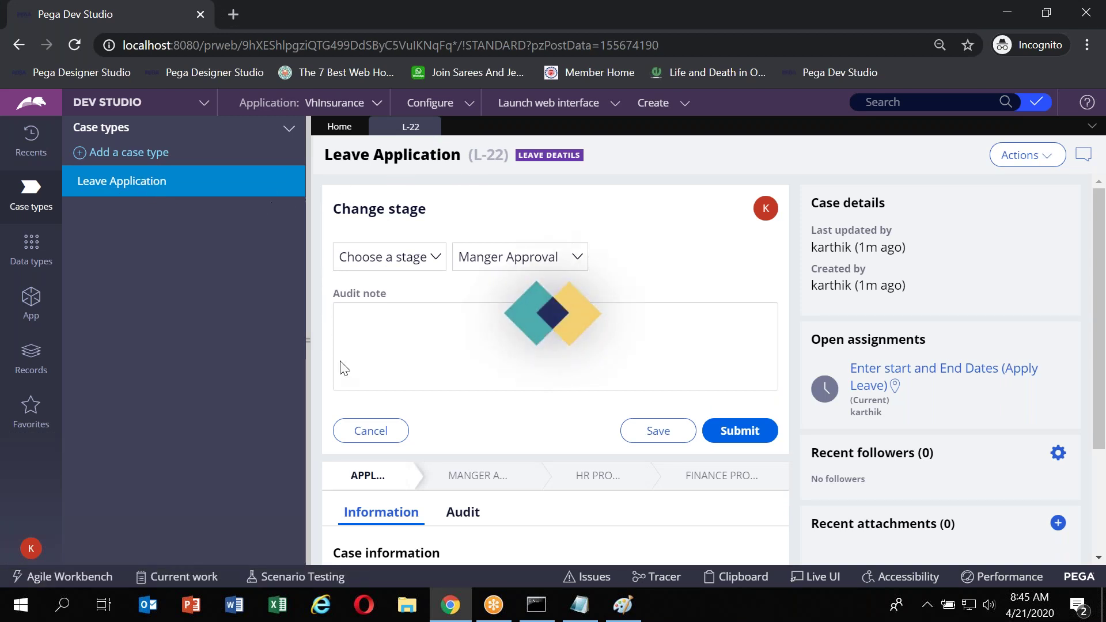
Switch to the Pega Class Notes in Notepad and go to the area around the Address Change line.
left_click(597, 616)
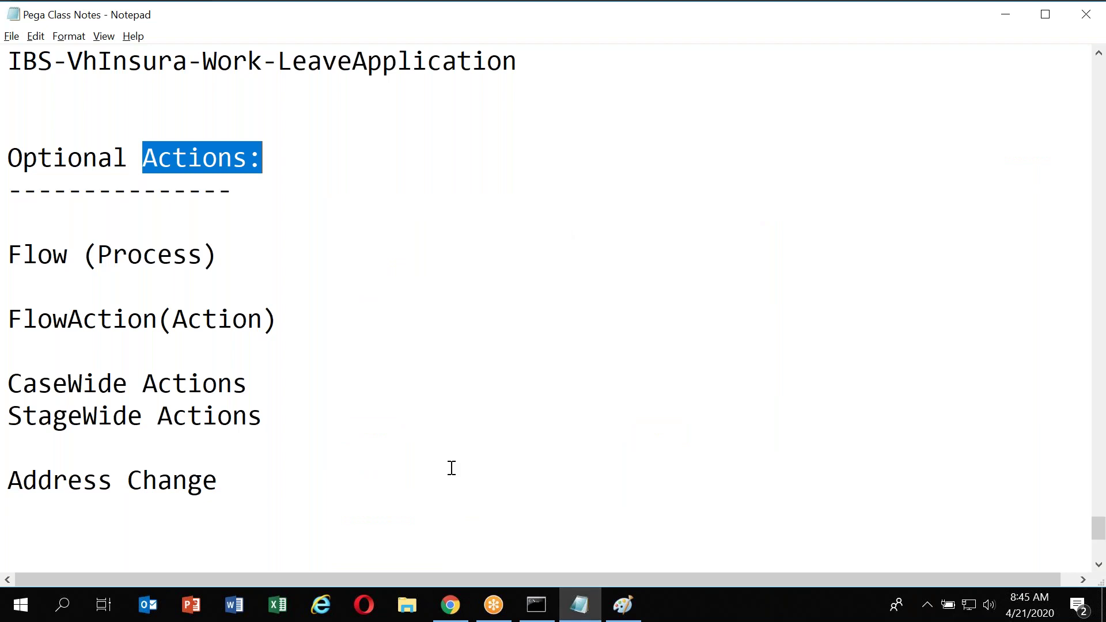
scroll(363, 469, "down", 1)
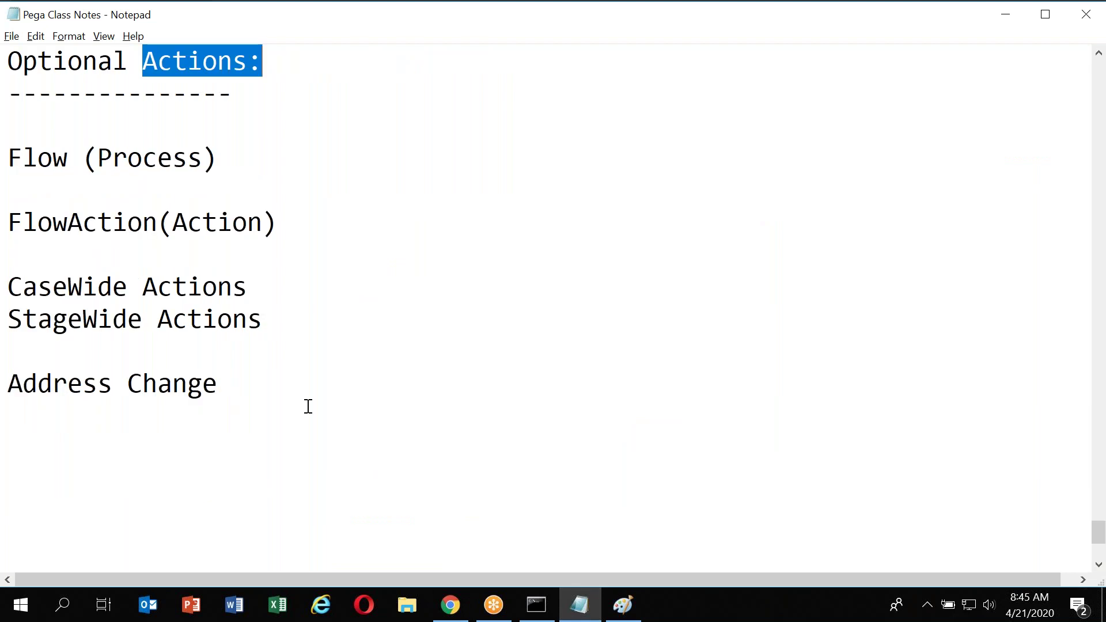